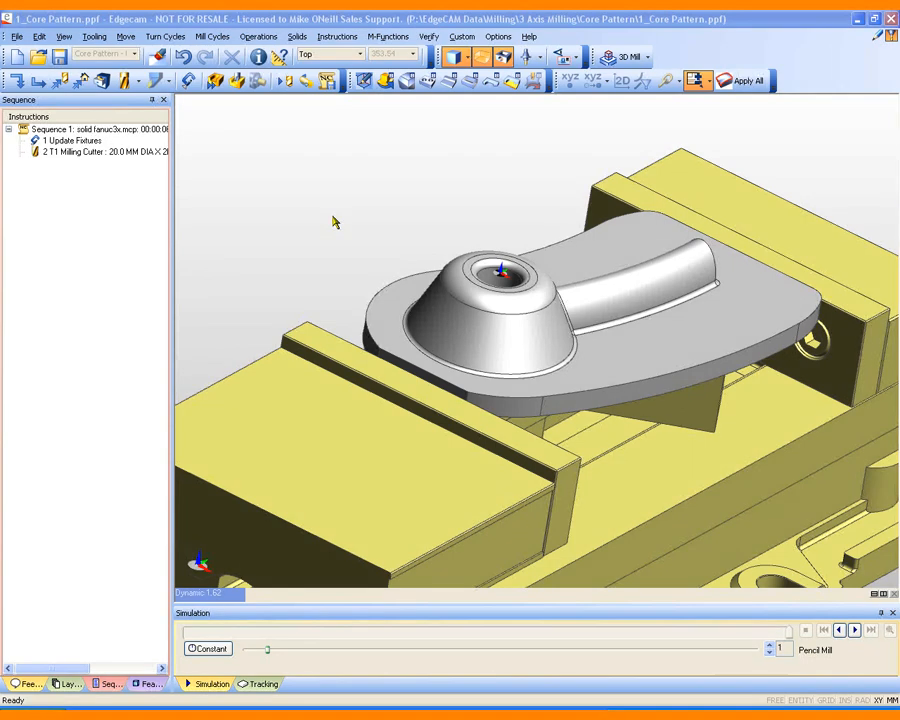
- Render the core pattern model by slope and examine its flat, shallow and steep faces
mouse_move(285, 201)
middle_mouse_down()
mouse_move(323, 217)
mouse_move(276, 180)
middle_mouse_up()
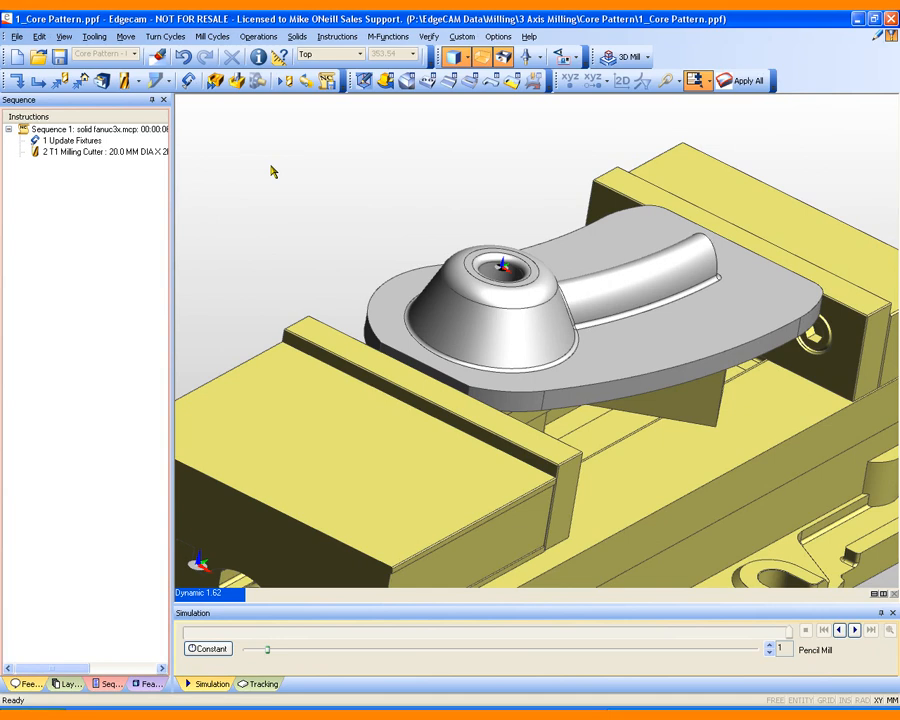
middle_click_drag(287, 173, 285, 206)
scroll(322, 190, "up", 3)
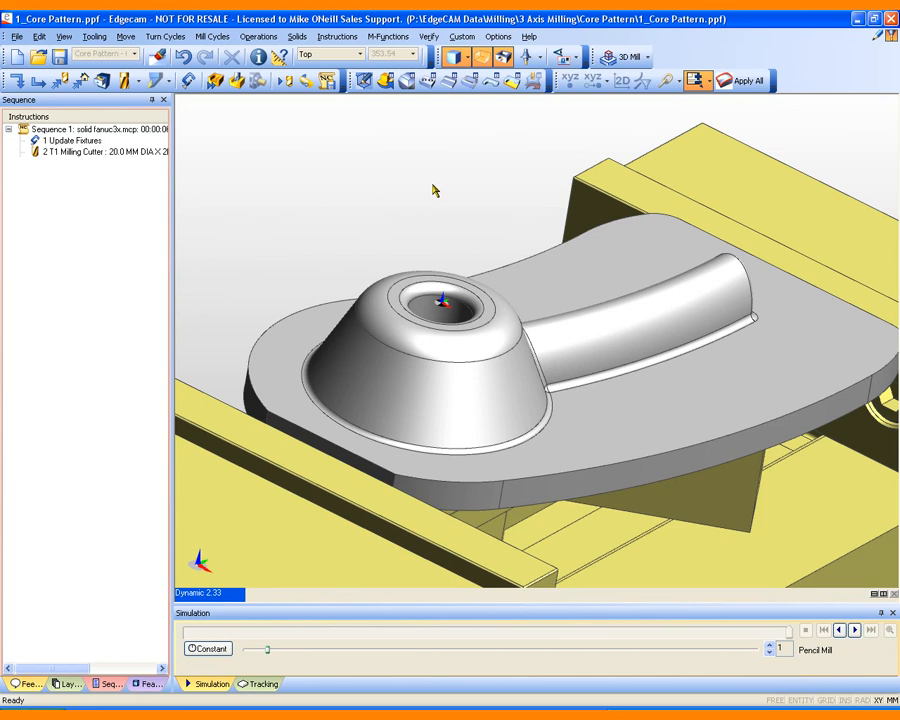
left_click(456, 57)
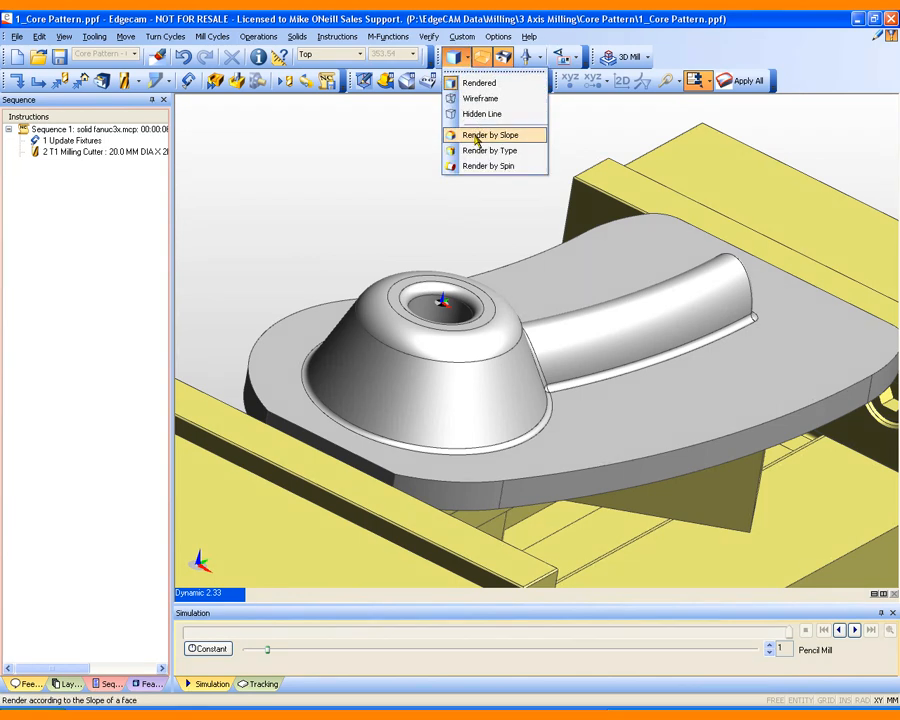
left_click(478, 136)
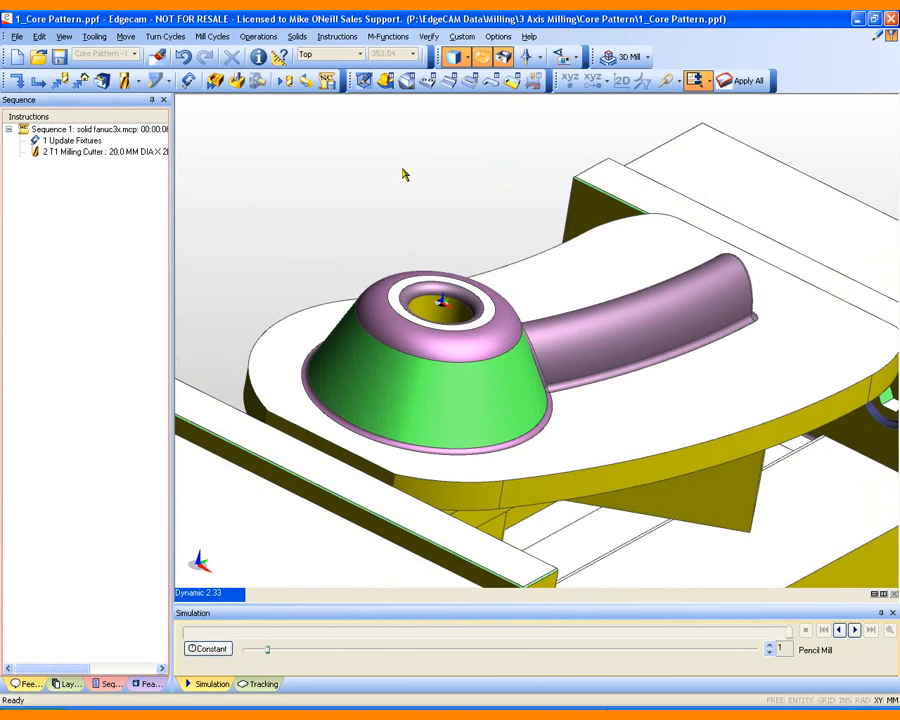
middle_click_drag(403, 175, 443, 165)
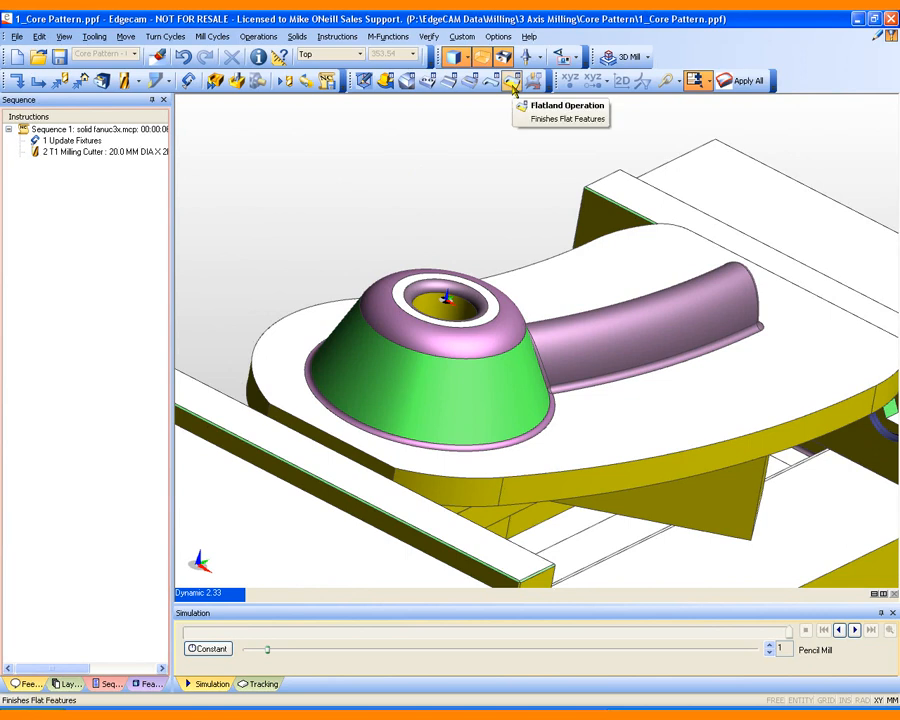
- Turn off slope rendering to return the model to normal shading
left_click(514, 88)
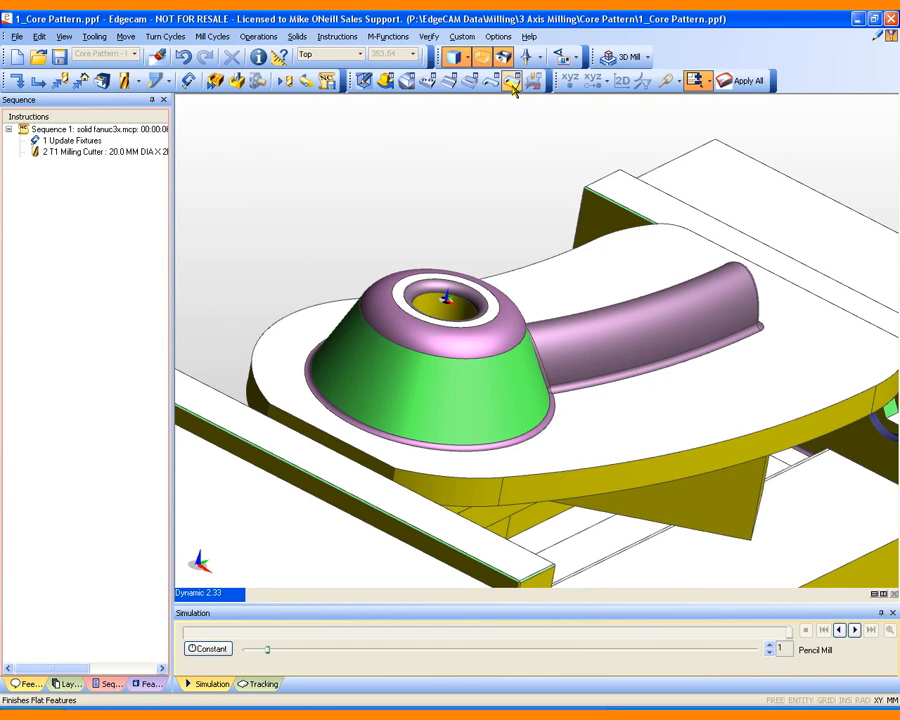
left_click(466, 58)
left_click(470, 137)
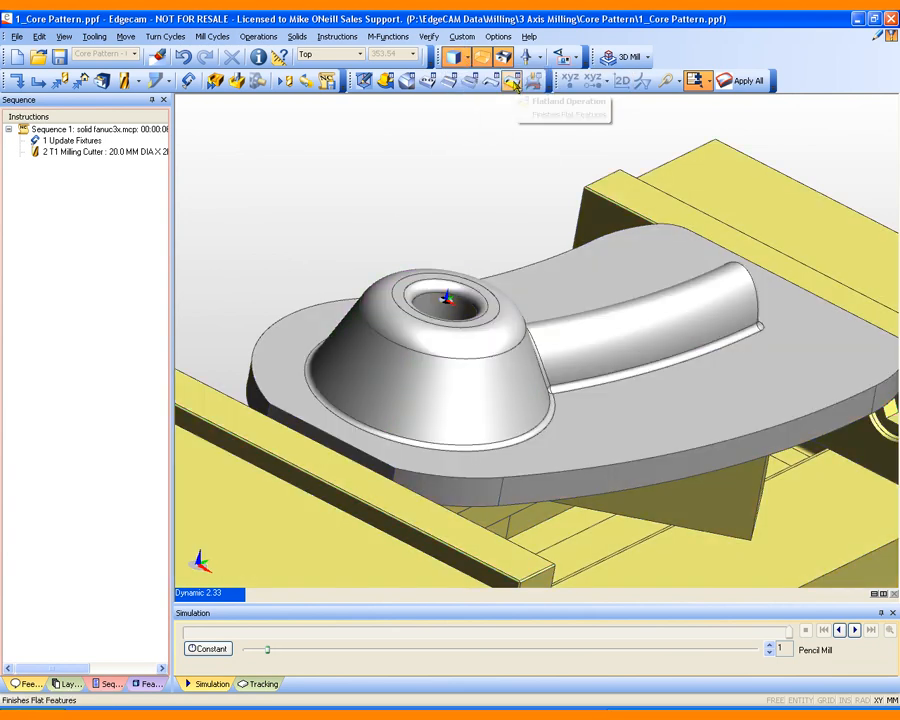
- Start a Flatland operation on the whole core pattern solid without any boundary entities
left_click(513, 84)
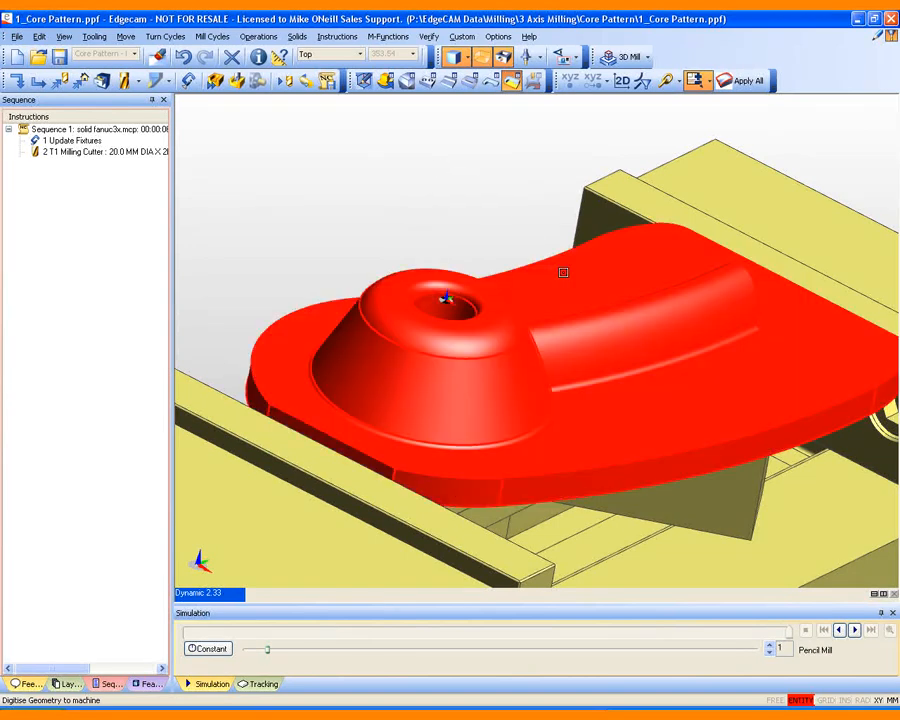
left_click(563, 272)
right_click(349, 164)
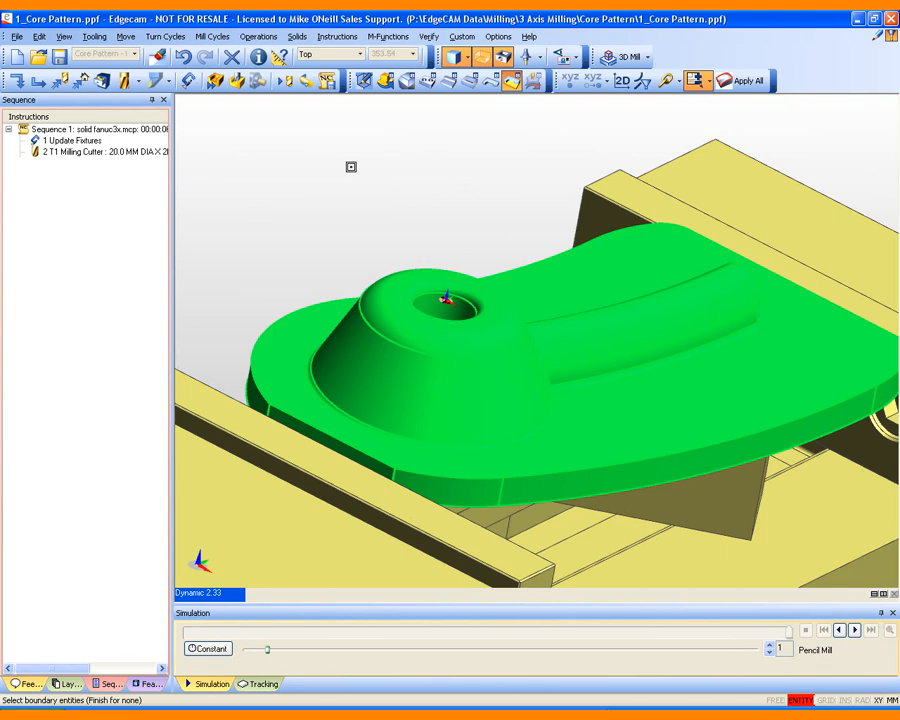
right_click(349, 164)
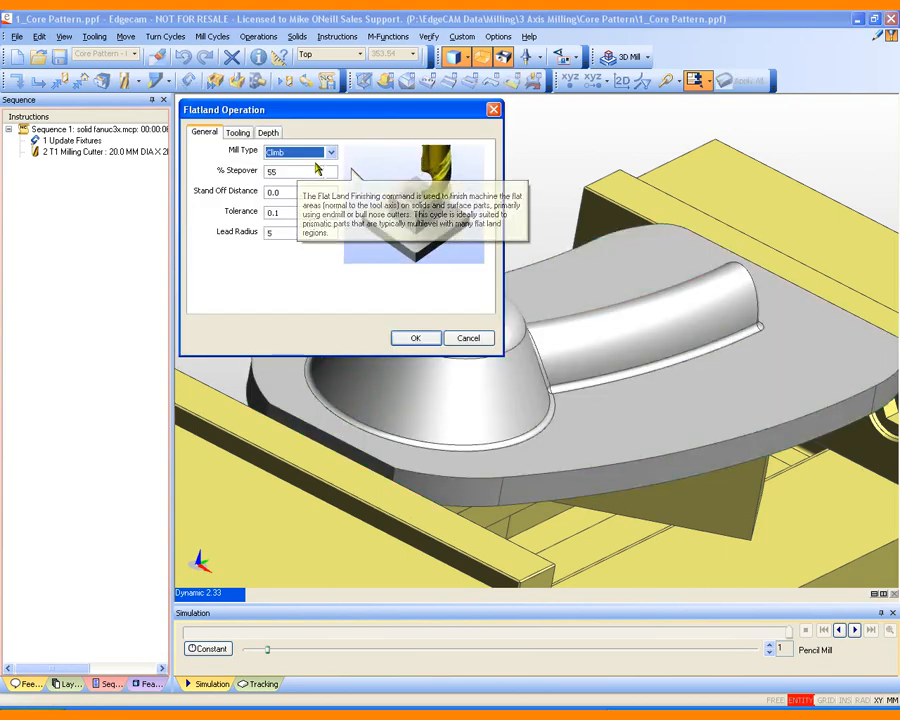
- Enable Use Current Tool and generate the Flatland toolpath, keeping the default general and depth parameters
left_click(300, 171)
left_click(296, 191)
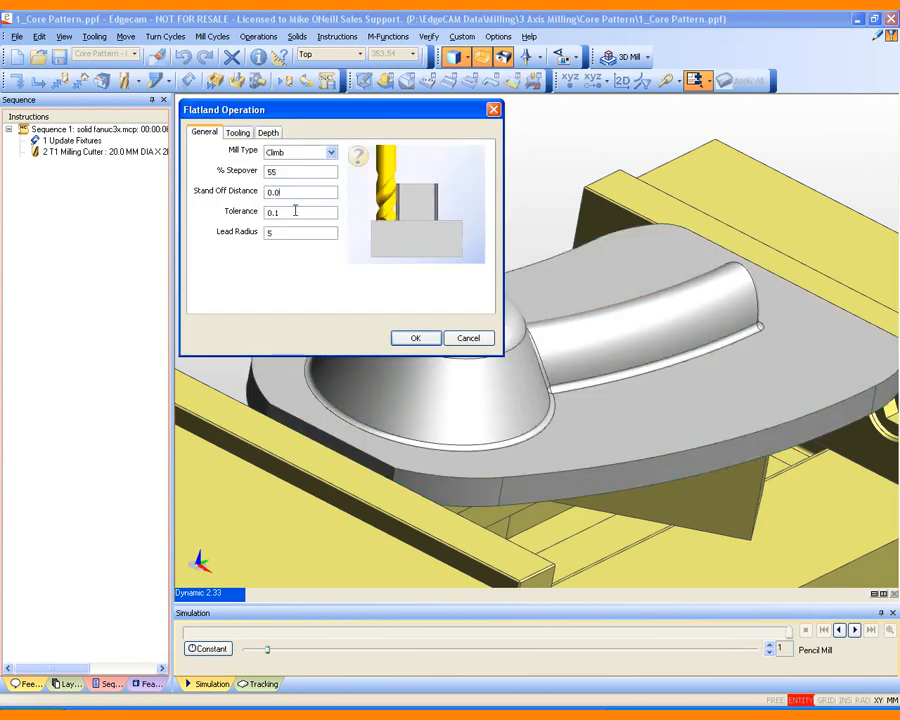
left_click(297, 212)
left_click(290, 232)
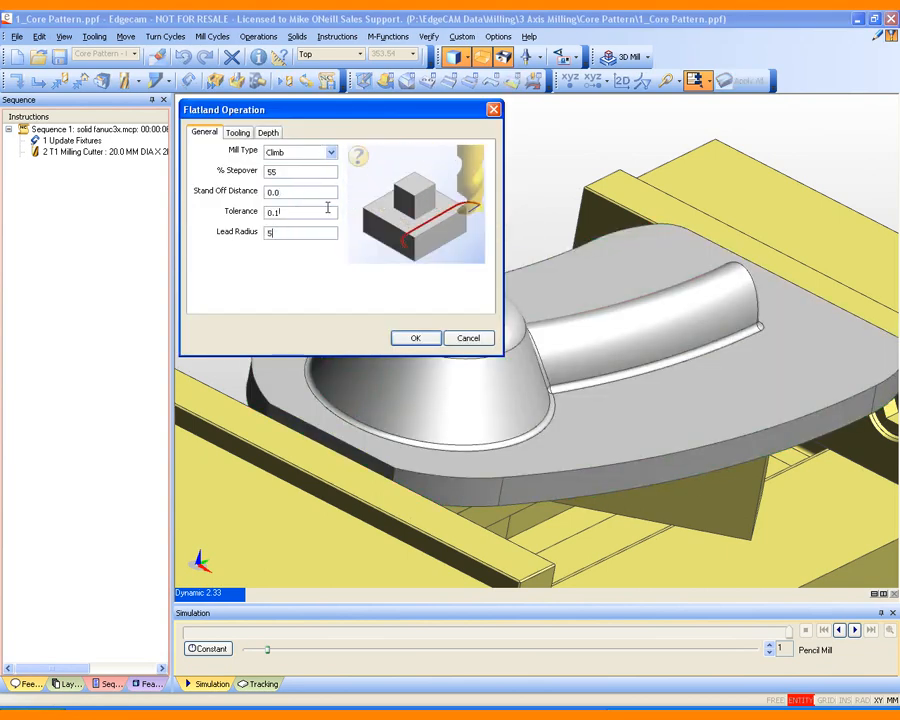
mouse_move(358, 160)
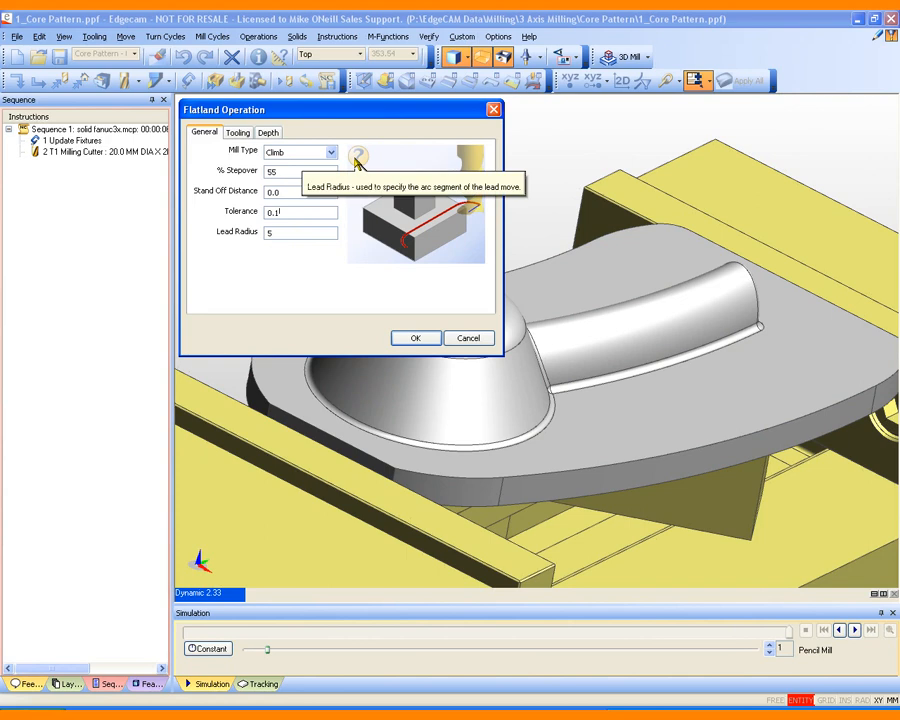
left_click(236, 133)
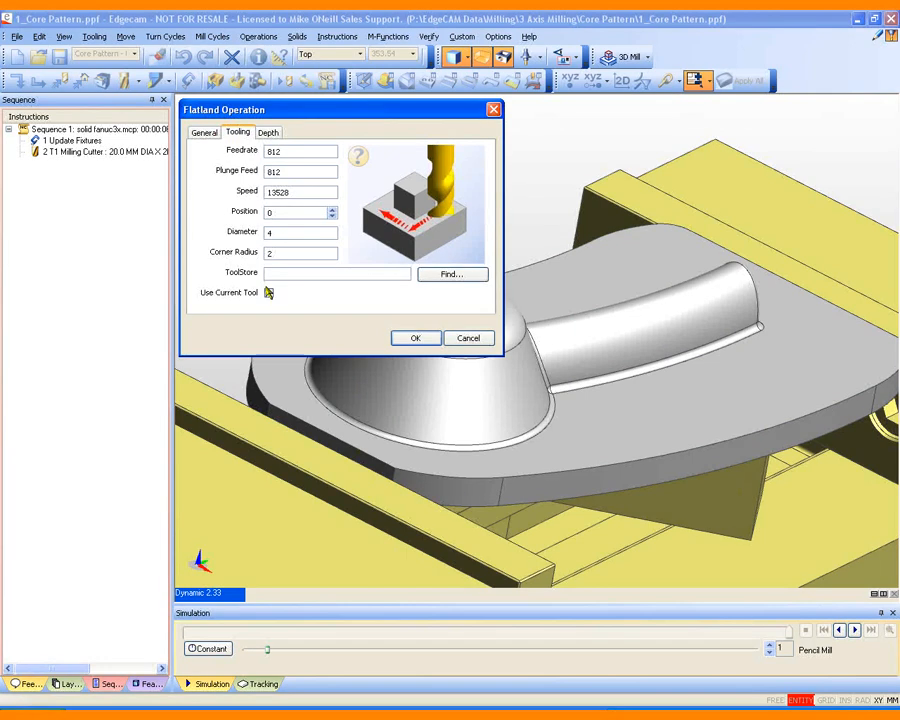
left_click(268, 292)
left_click(268, 132)
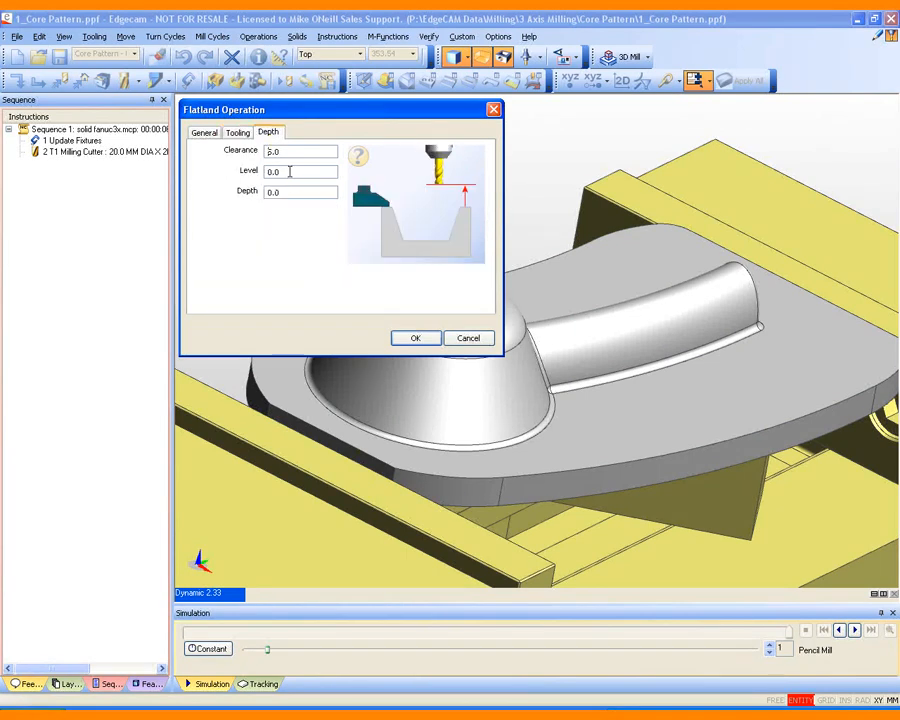
left_click(290, 173)
left_click(290, 191)
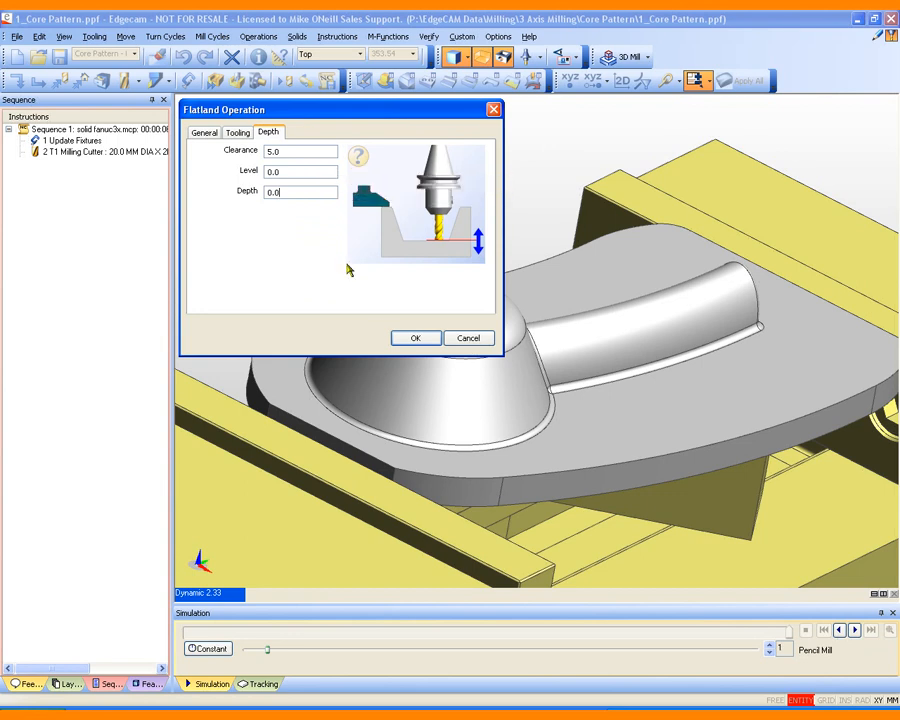
left_click(409, 339)
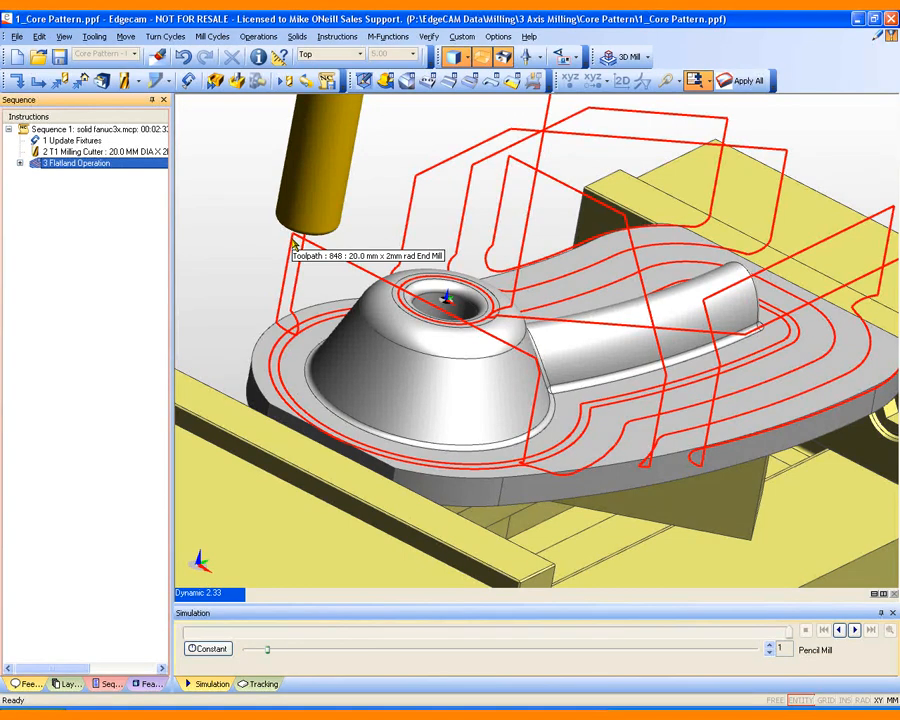
- Set the Flatland operation's Level to -1 and regenerate its toolpath
double_click(146, 166)
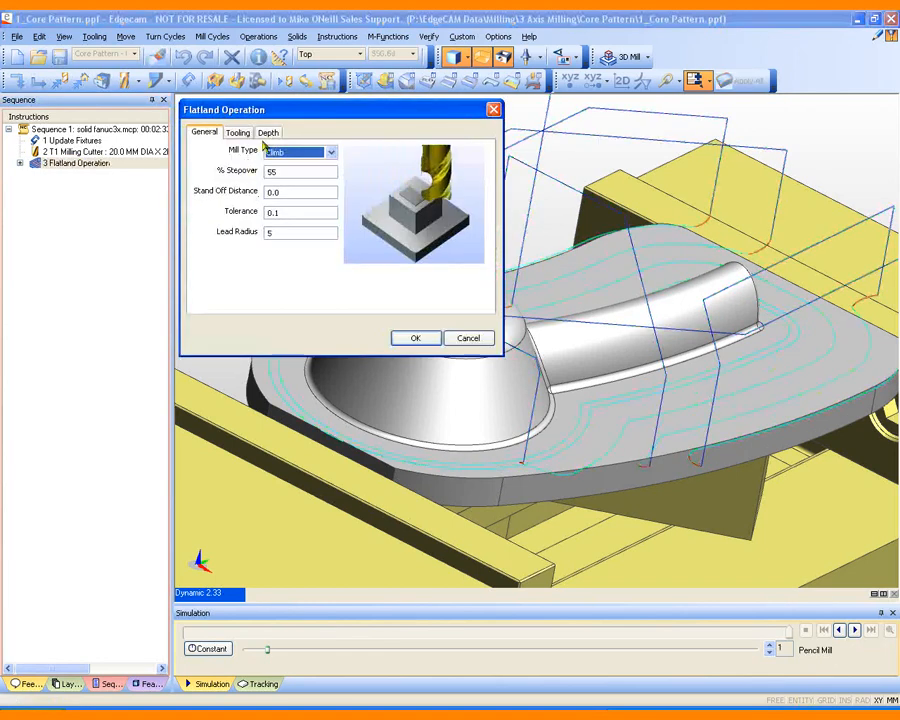
left_click(268, 131)
double_click(276, 172)
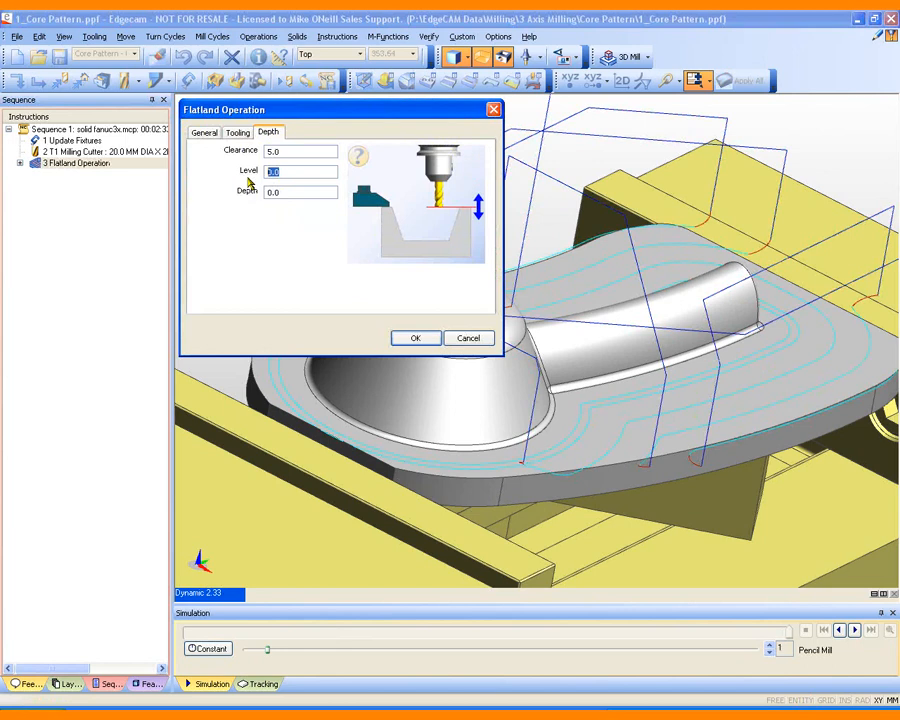
type("-1")
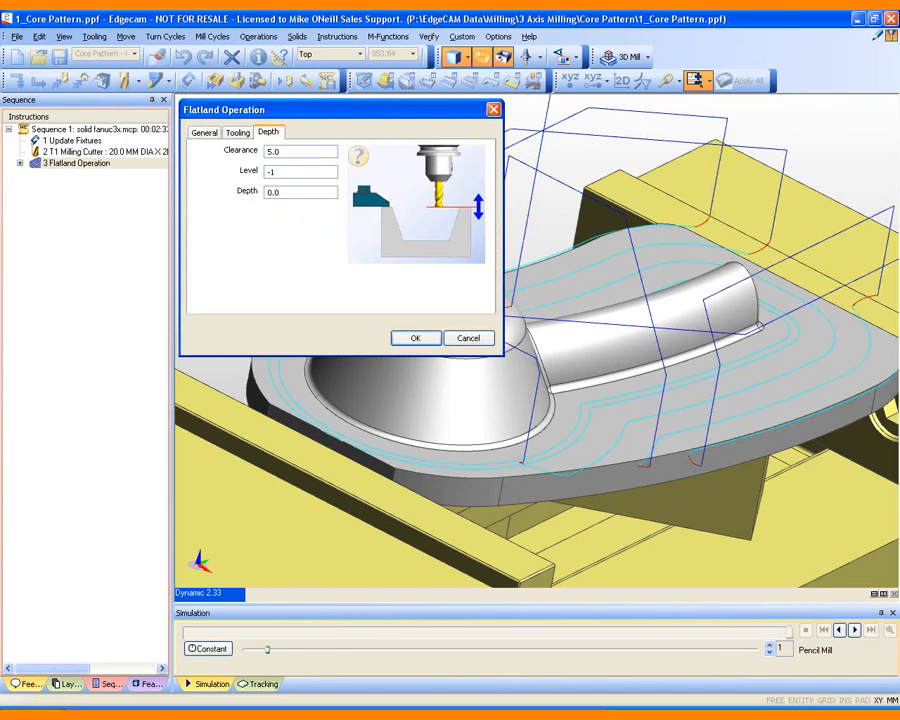
key("Return")
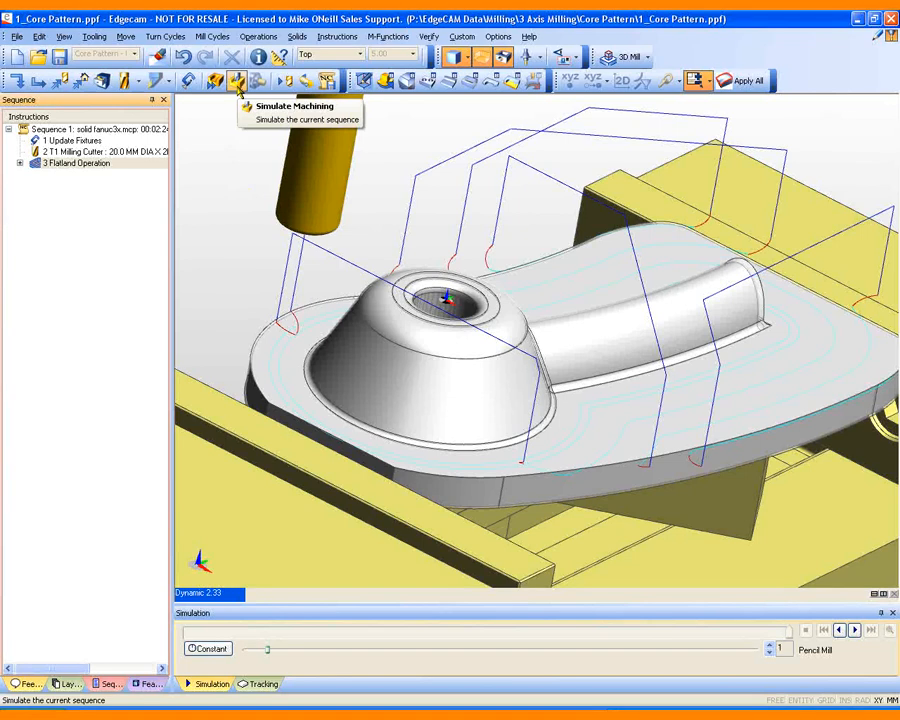
- Open the machining simulation of the sequence with the vise fixtures shown and the machine hidden
left_click(237, 84)
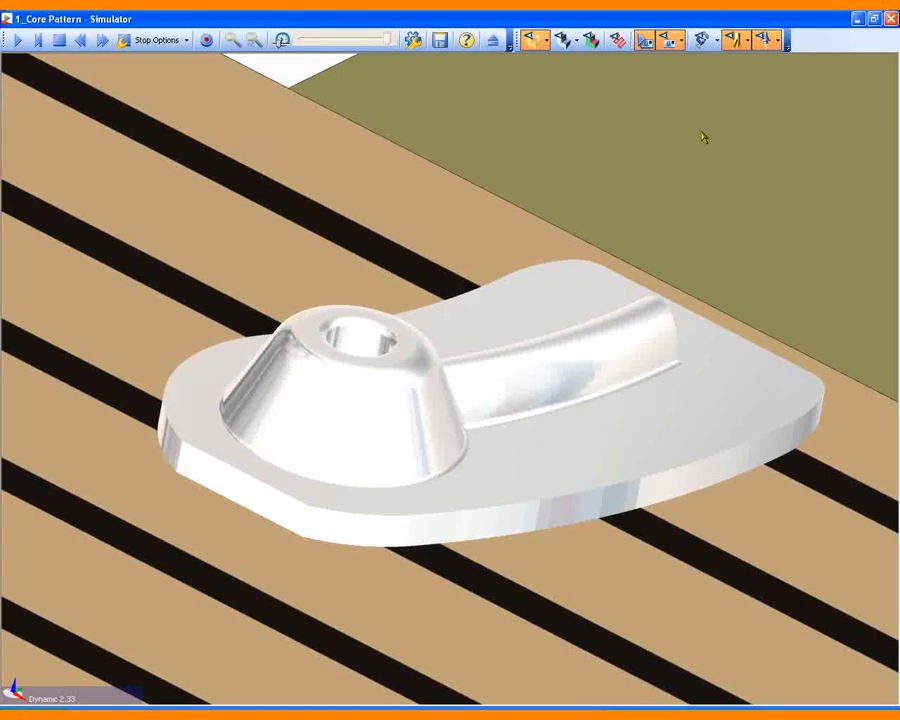
left_click(703, 41)
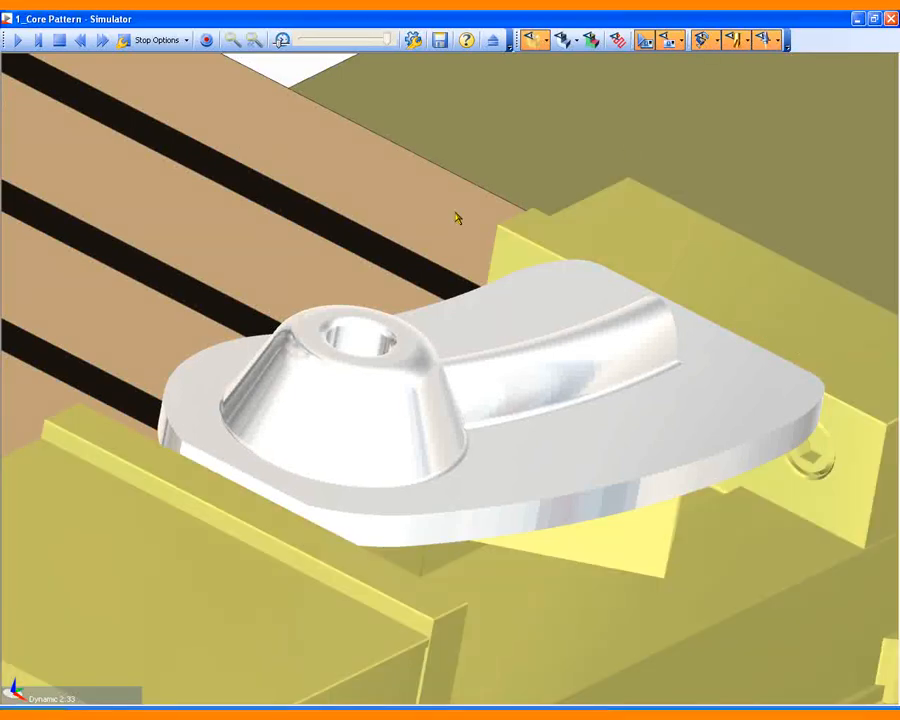
scroll(455, 230, "down", 3)
scroll(457, 228, "down", 5)
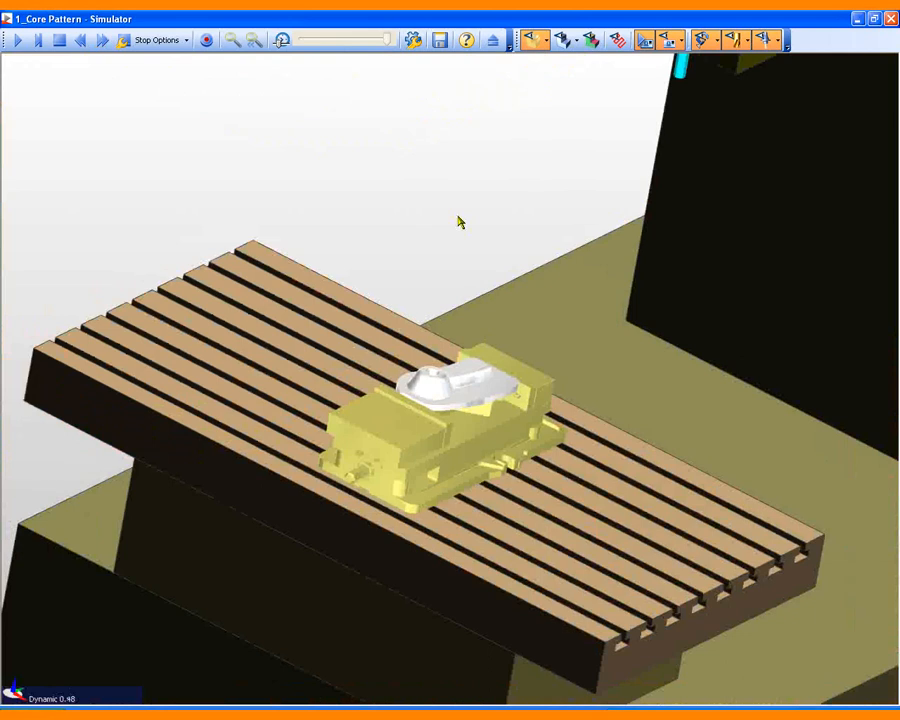
scroll(462, 221, "down", 3)
scroll(463, 221, "up", 2)
scroll(463, 221, "up", 7)
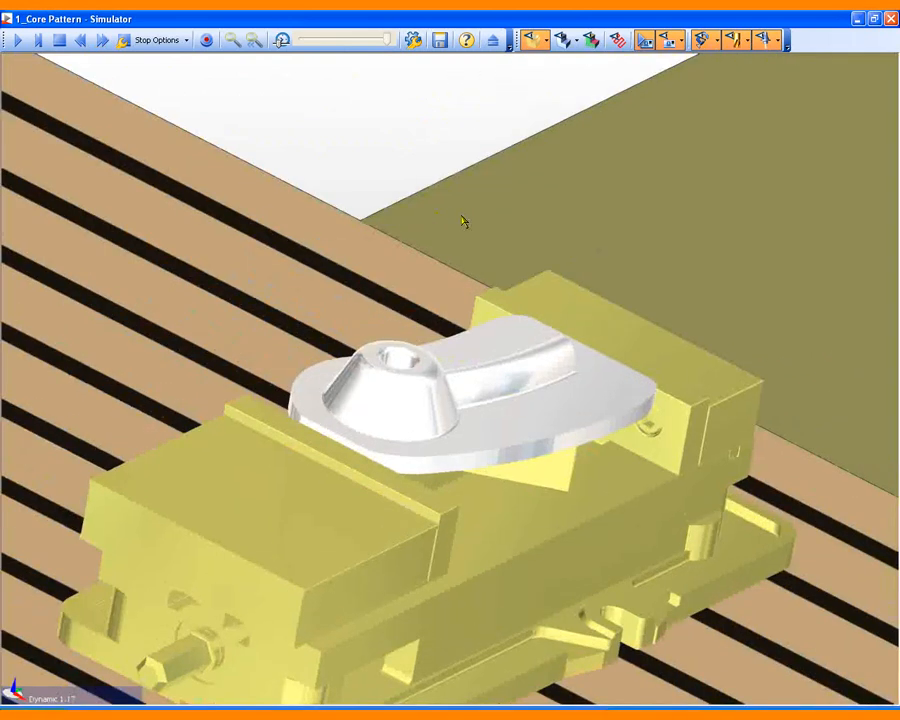
left_click(645, 43)
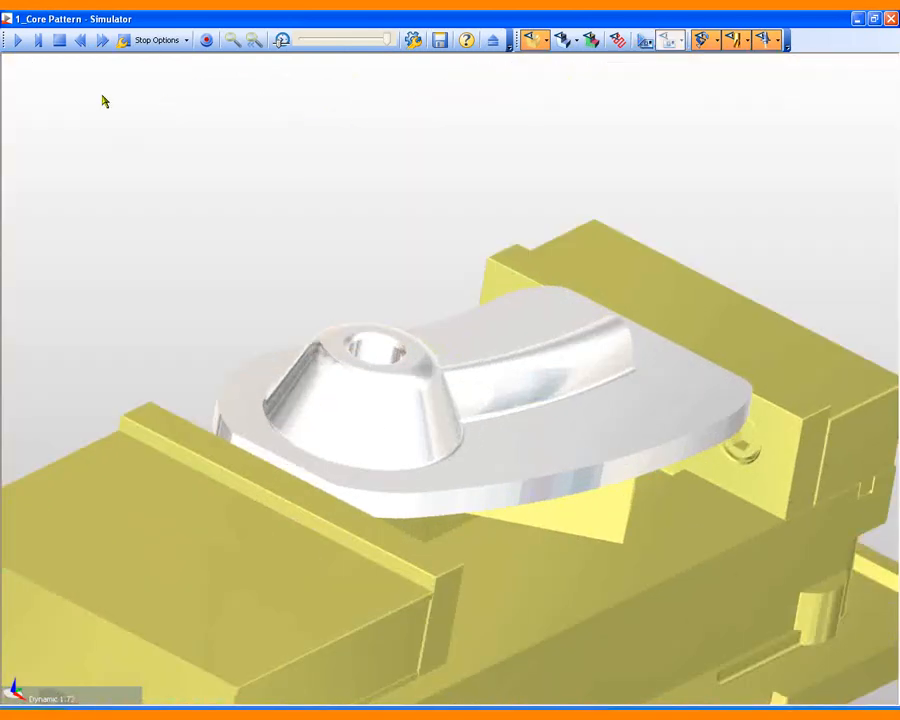
- Run the simulation, examine the stock comparison with the finished part, and return to the machining sequence
left_click(17, 41)
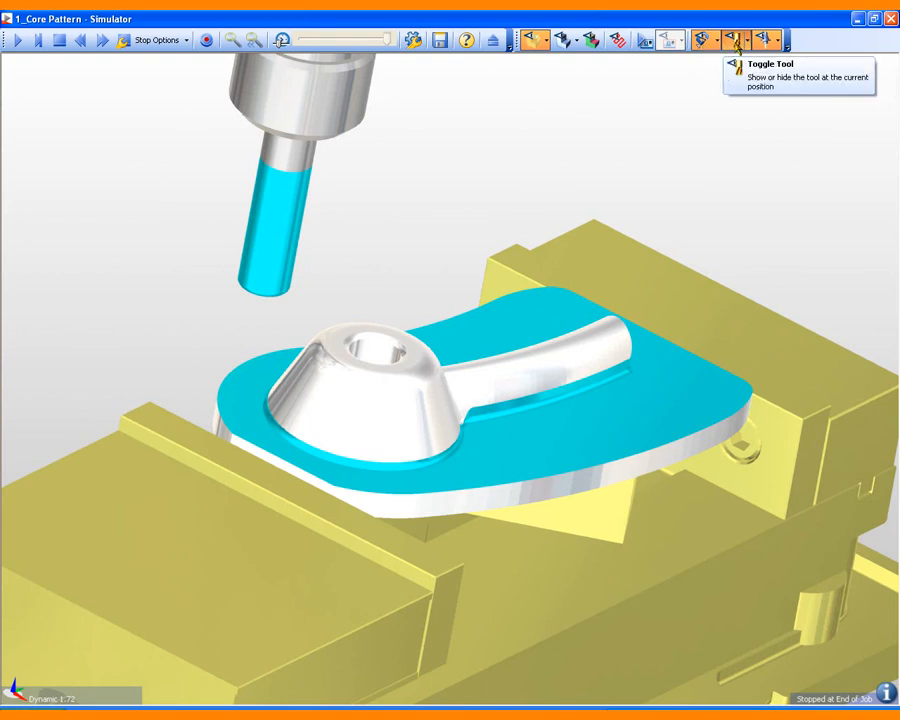
left_click(592, 42)
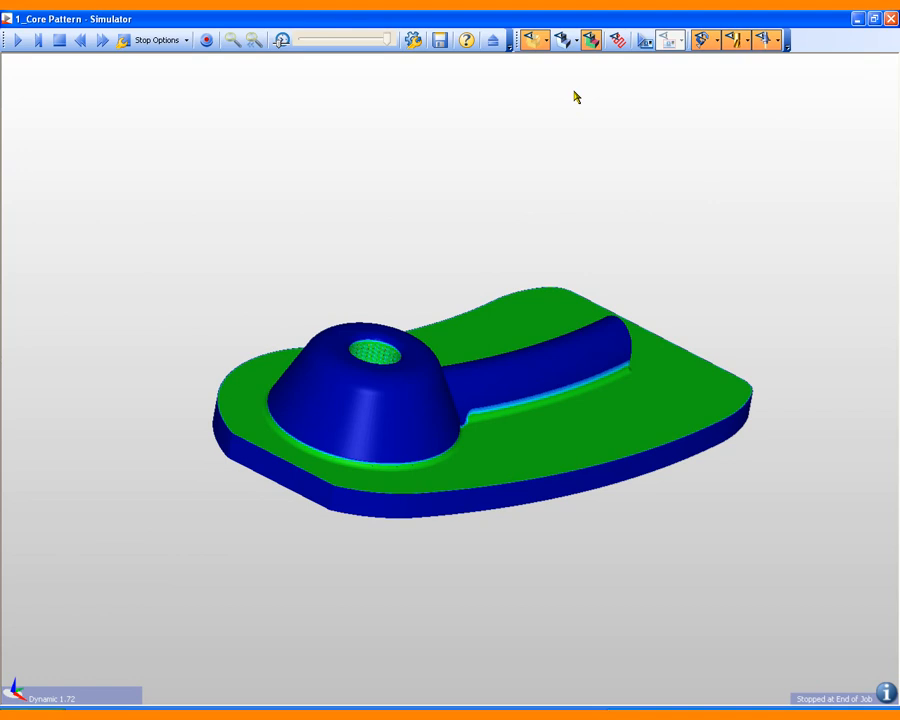
key("t")
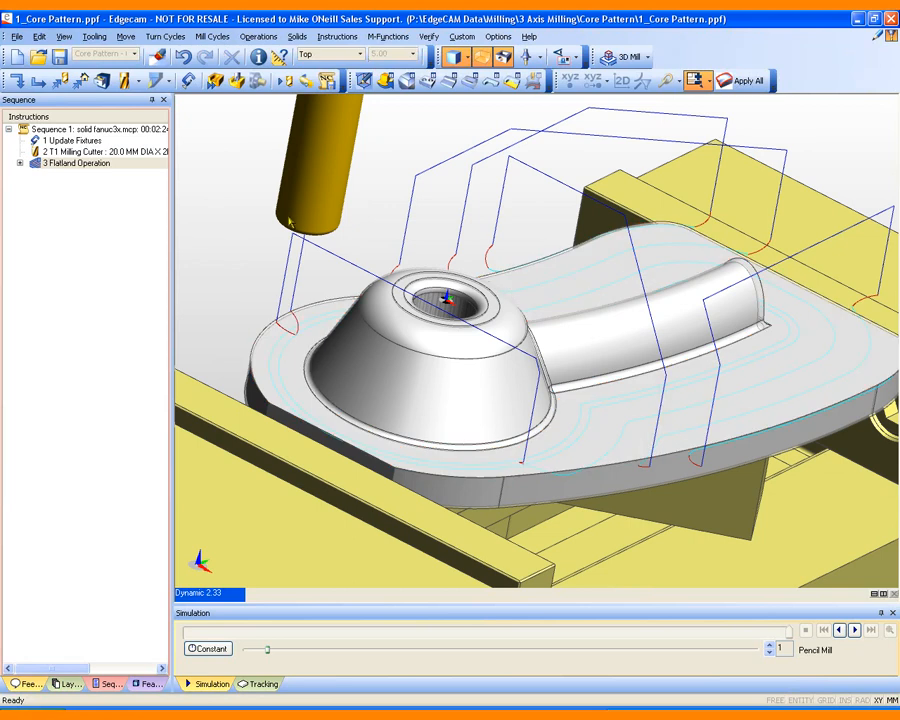
- Duplicate the Flatland operation at the end of the machining sequence
left_click(58, 165)
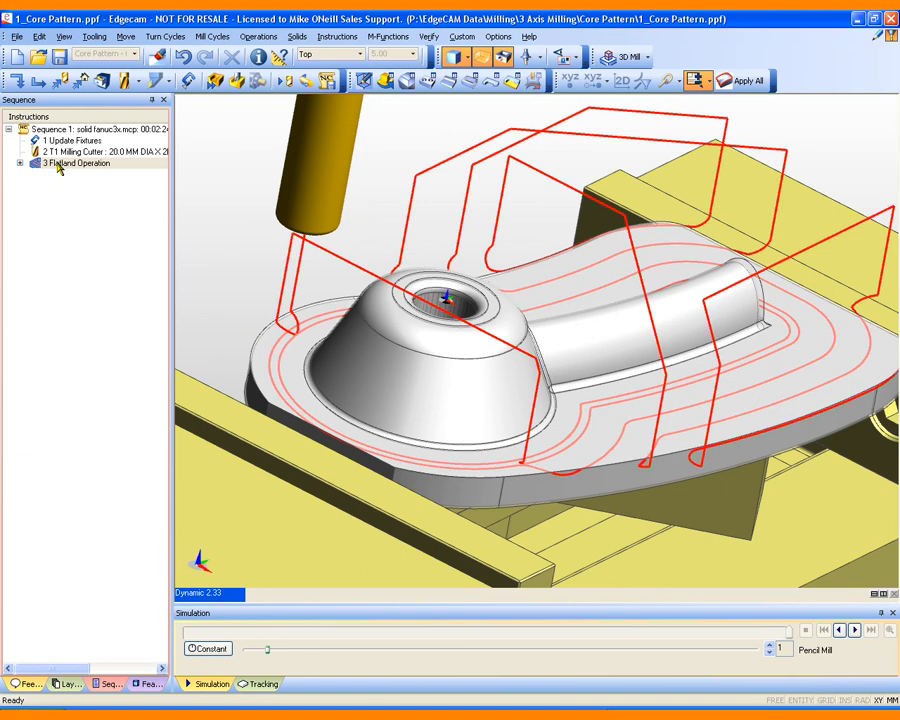
left_click(58, 166)
key("ctrl+c")
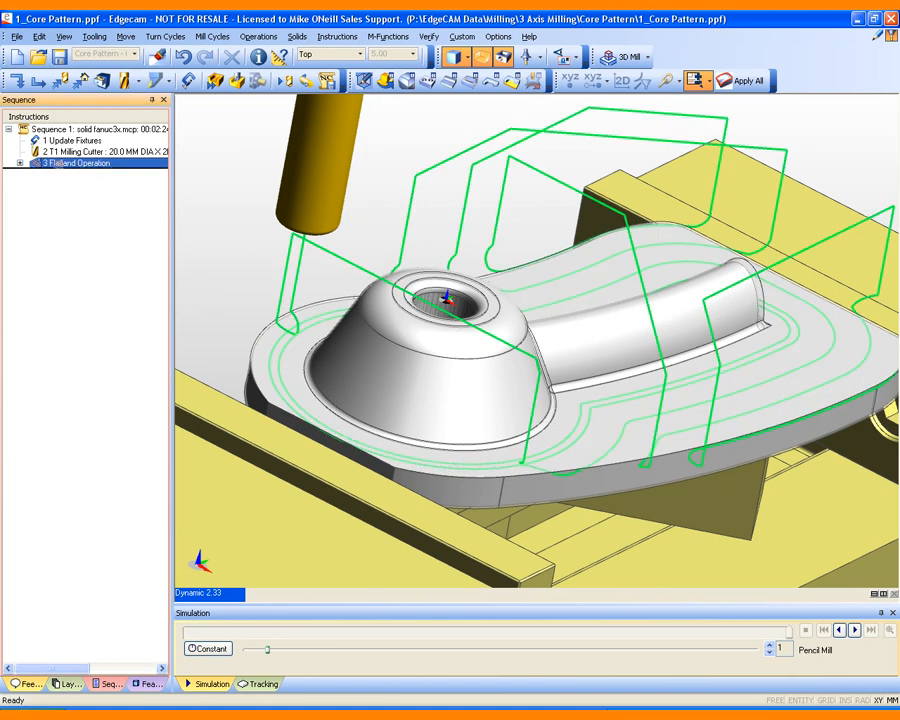
key("ctrl+v")
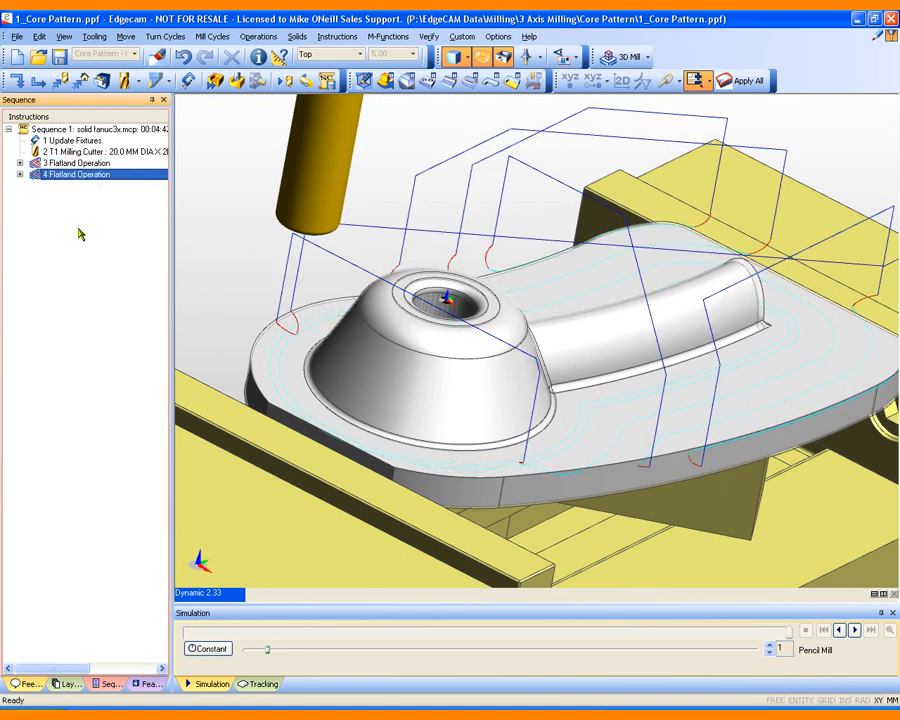
- Assign the 8.0 mm x 2mm rad End Mill in tool position 2 to the duplicated Flatland operation and regenerate it
double_click(60, 176)
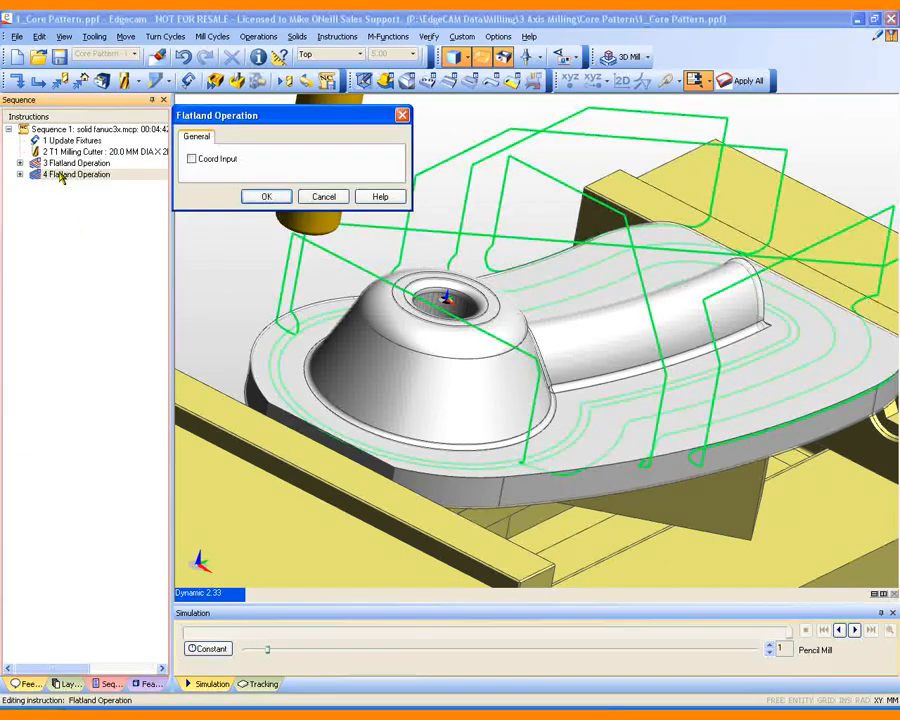
left_click(262, 197)
left_click(238, 132)
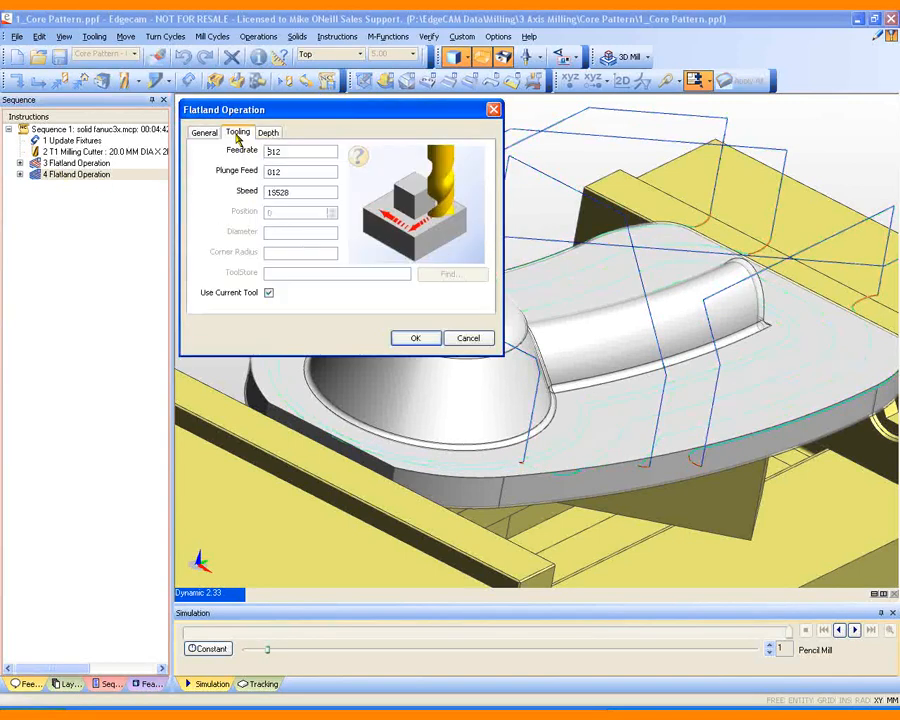
left_click(268, 292)
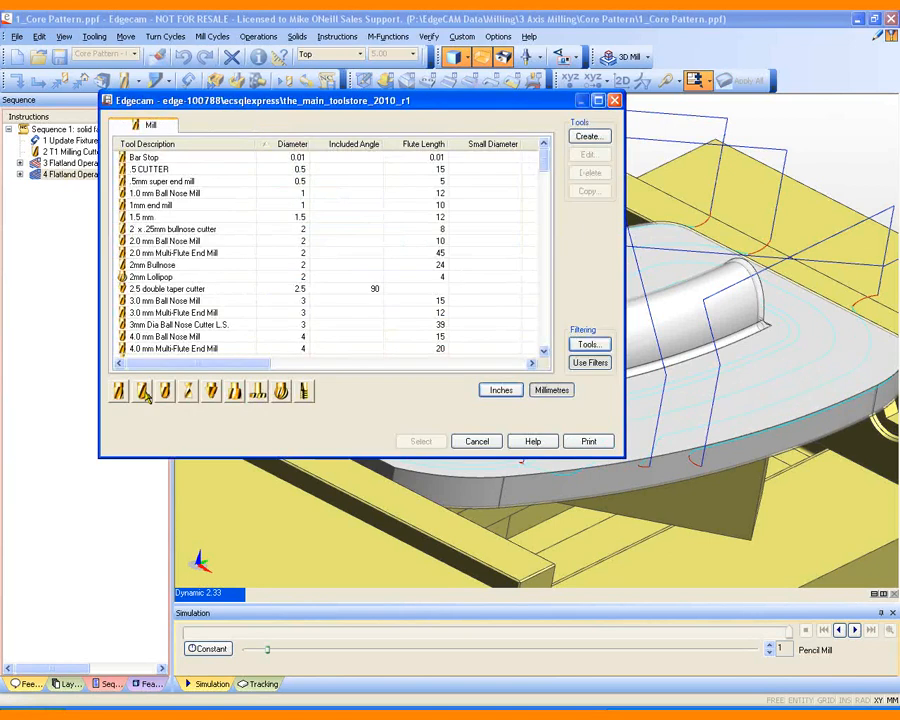
left_click(141, 391)
left_click(172, 242)
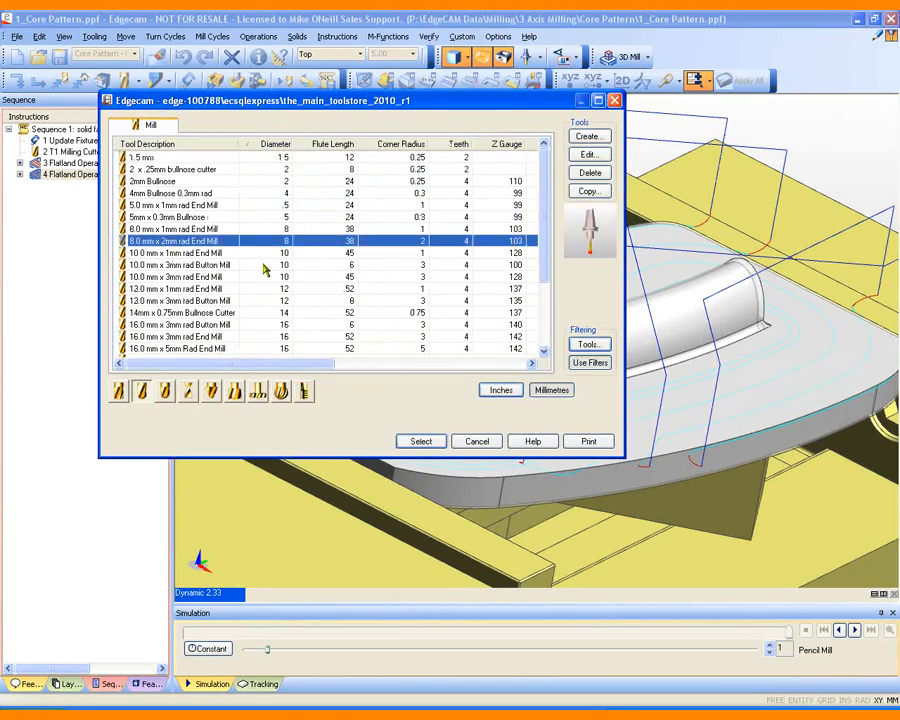
left_click(413, 442)
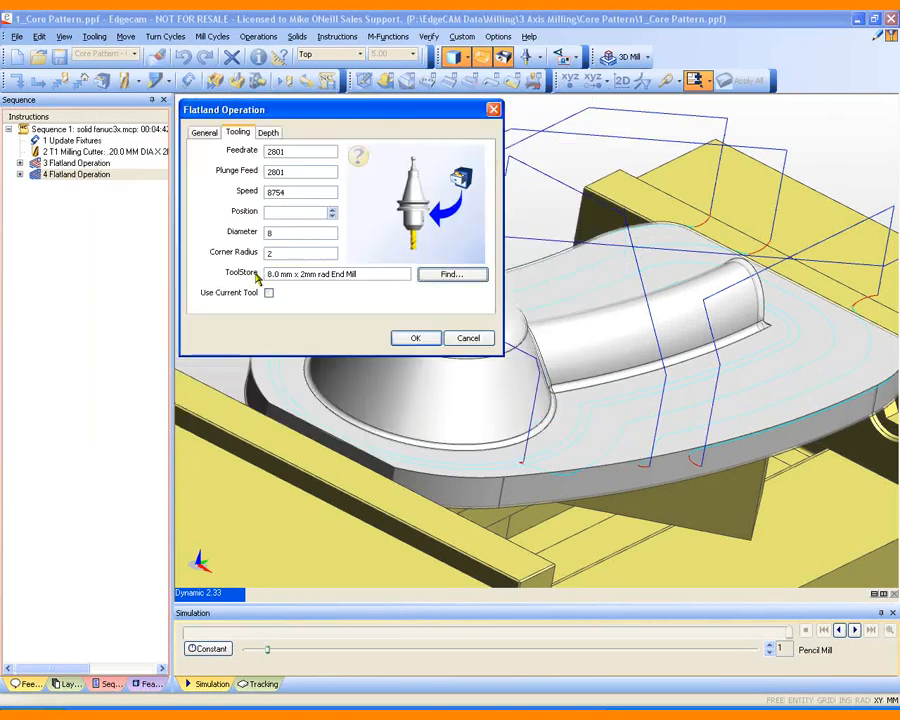
left_click(277, 211)
type("2")
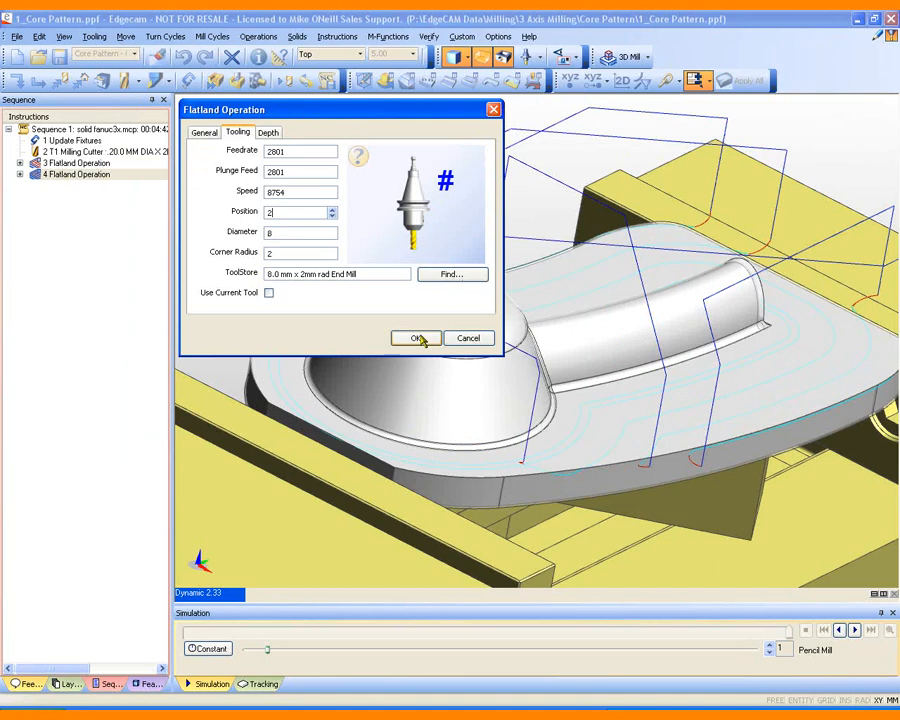
left_click(415, 337)
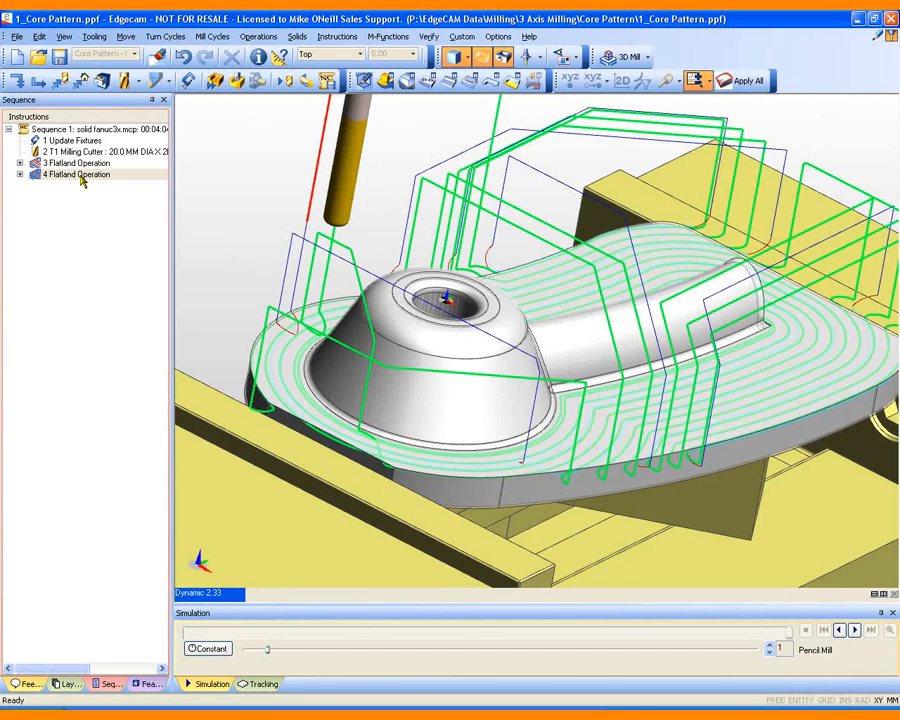
- Limit the second operation's Flat Land Finishing to rest material with a previous tool diameter of 20 and previous corner radius of 2
left_click(21, 176)
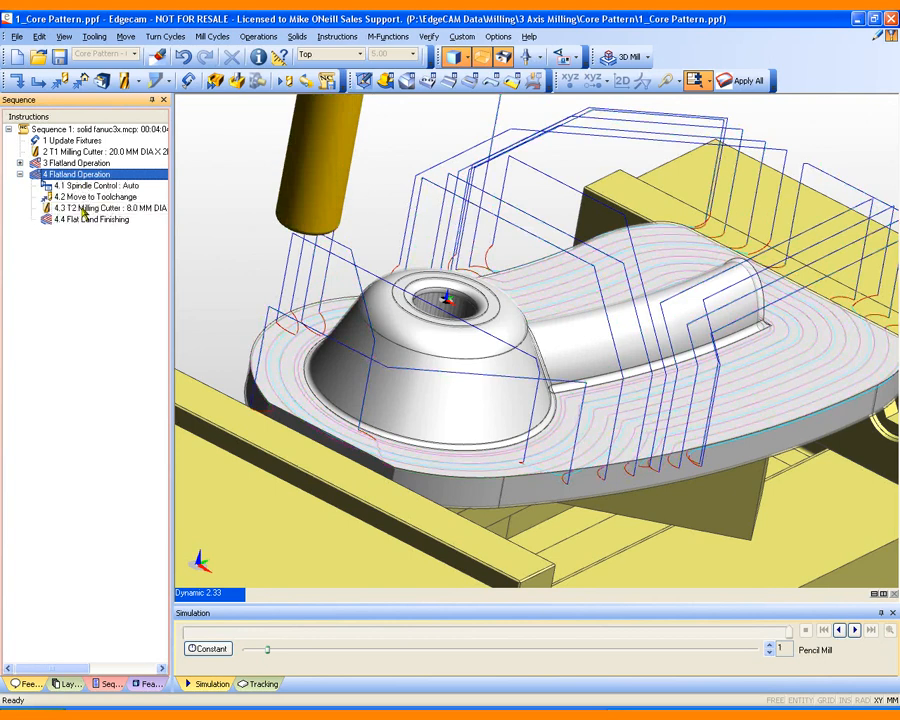
left_click(62, 220)
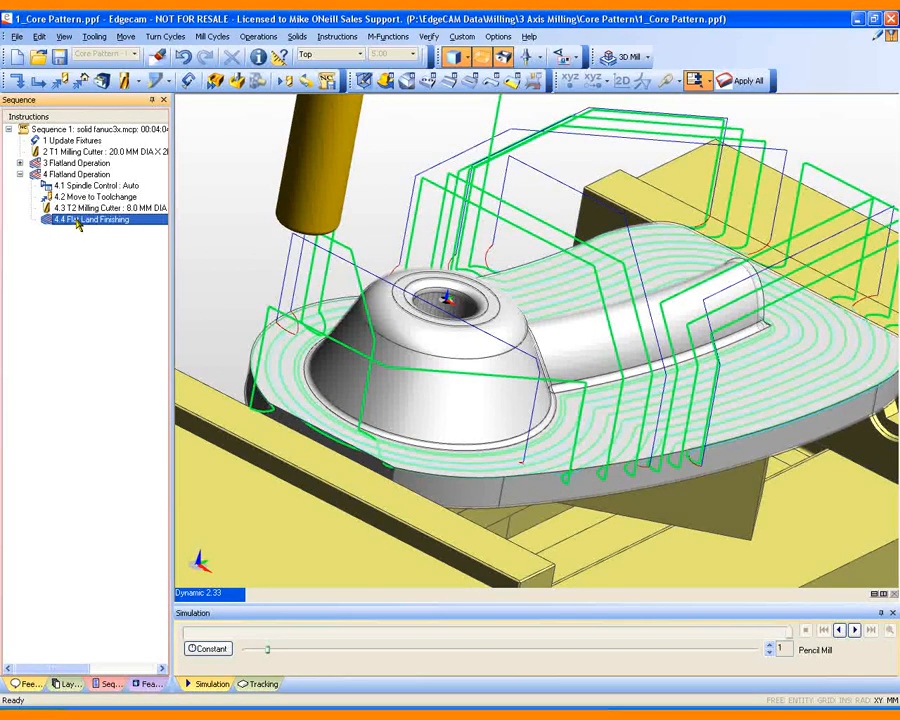
double_click(78, 221)
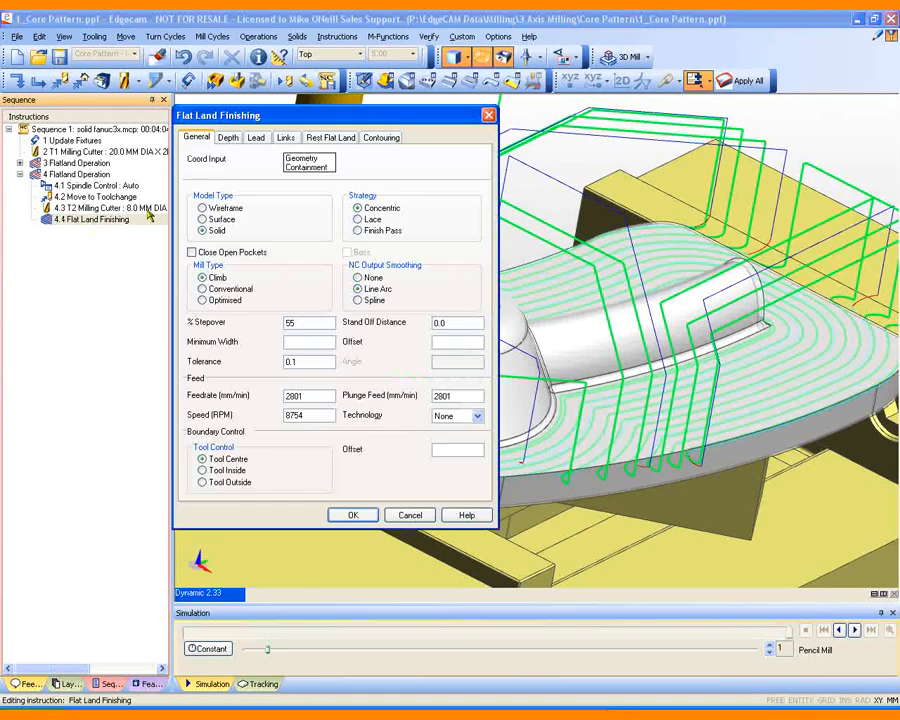
left_click(322, 140)
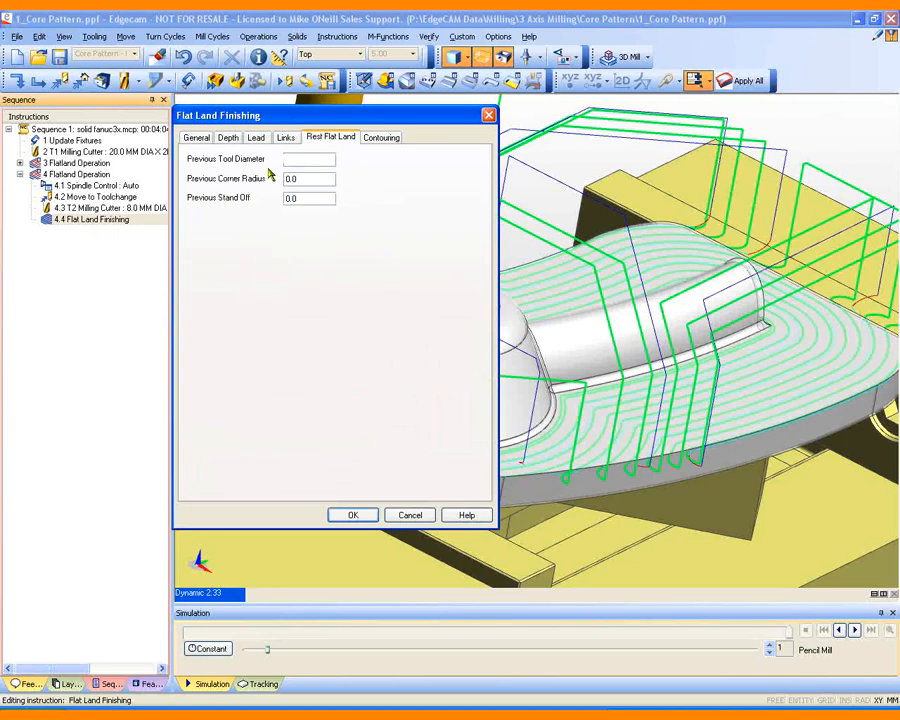
type("20")
double_click(311, 180)
type("2")
left_click(340, 515)
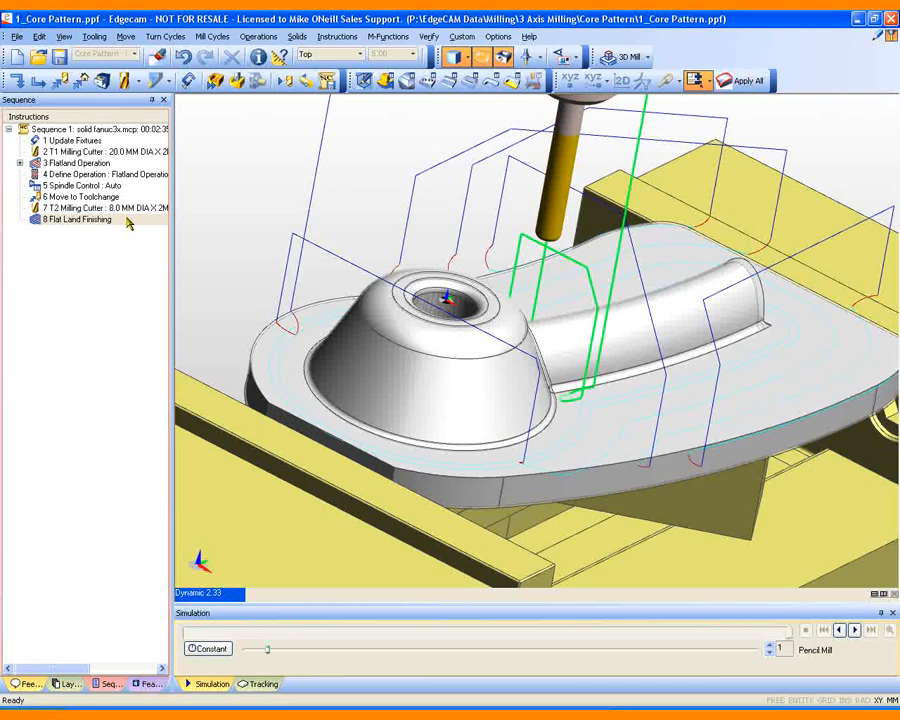
- Simulate the rest Flat Land Finishing toolpath and examine it around the round boss and curved rib
right_click(103, 221)
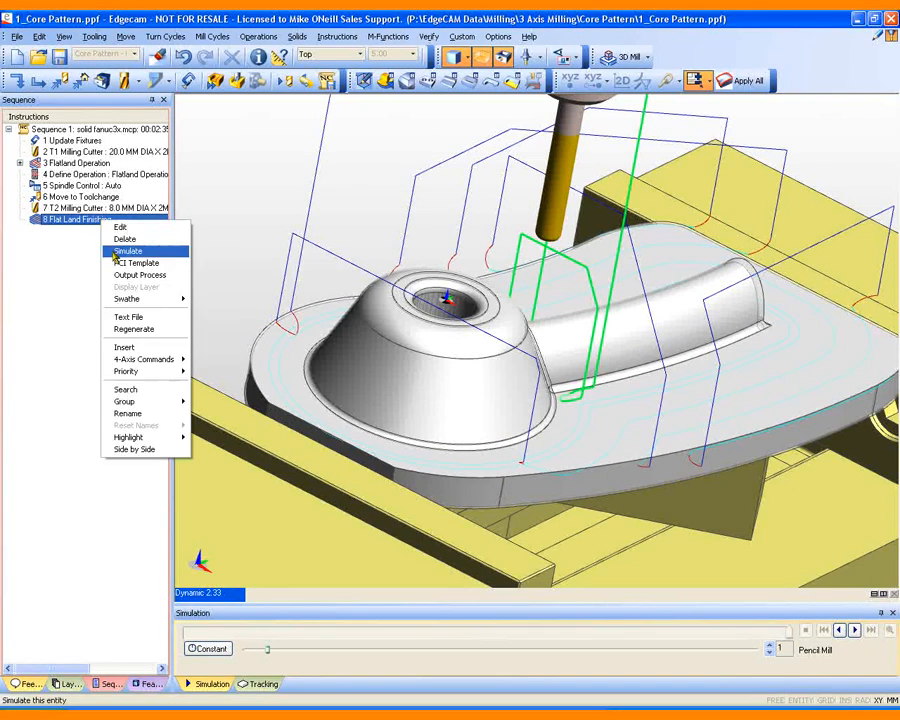
left_click(118, 251)
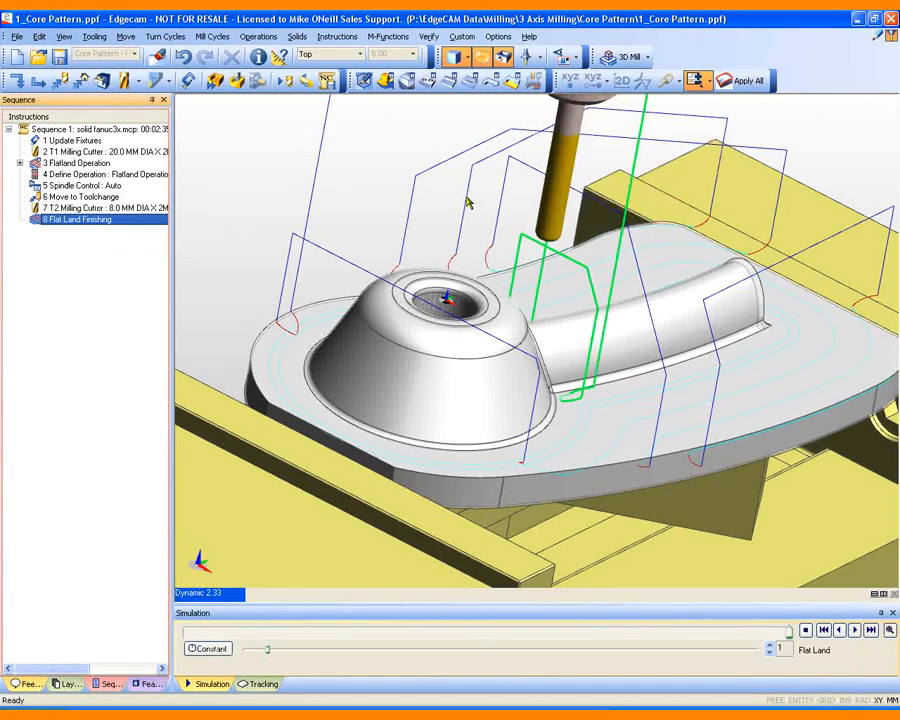
middle_click_drag(467, 203, 260, 190)
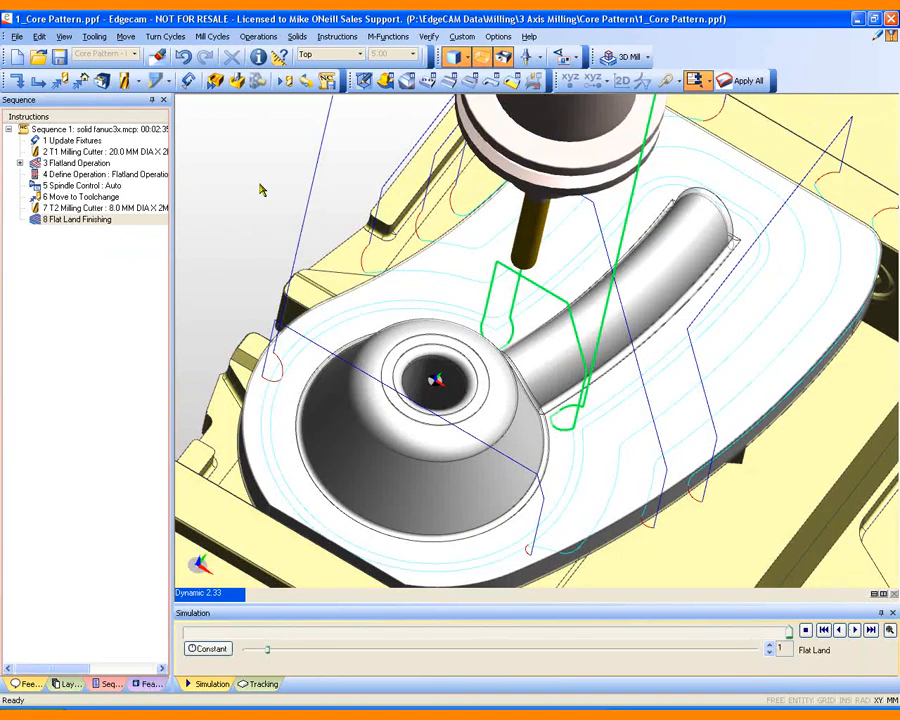
middle_click_drag(305, 187, 487, 182)
scroll(532, 200, "up", 3)
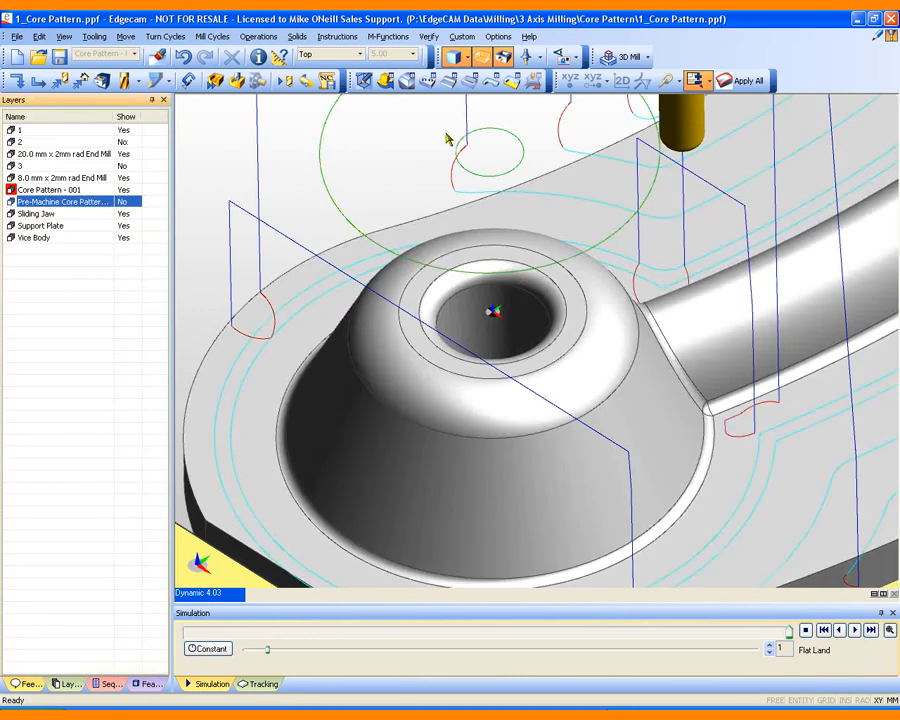
- Start a Project Circular Pattern cycle and choose the Radial strategy
left_click(650, 59)
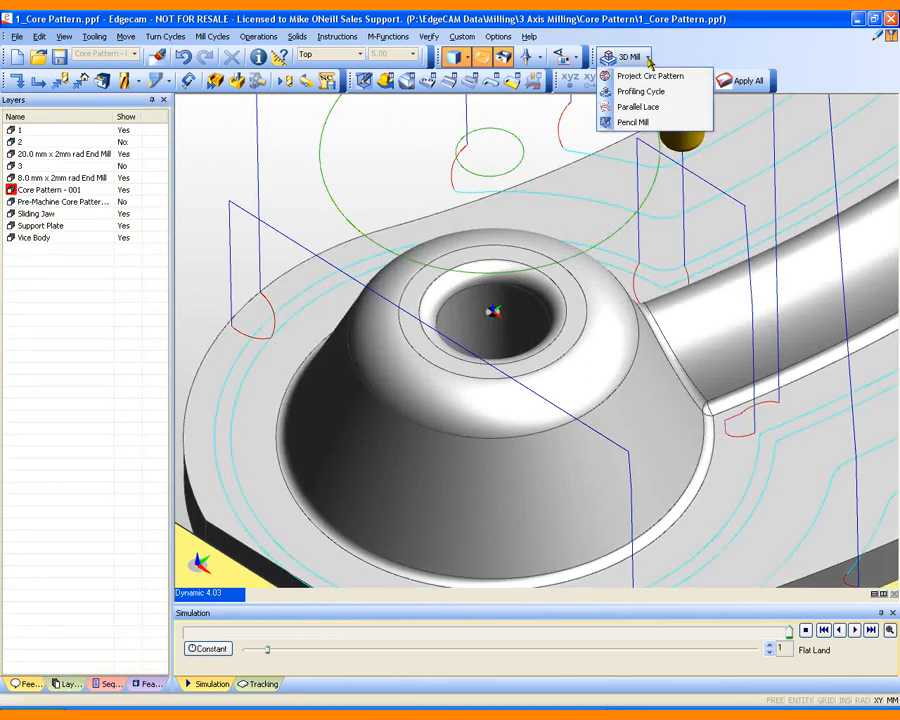
left_click(650, 77)
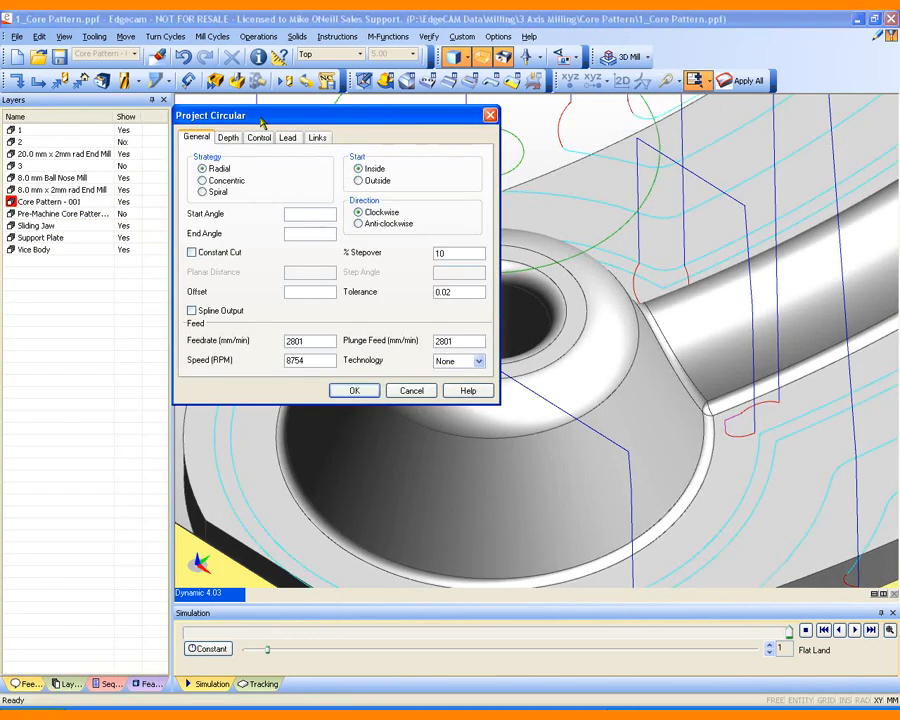
left_click_drag(262, 117, 267, 113)
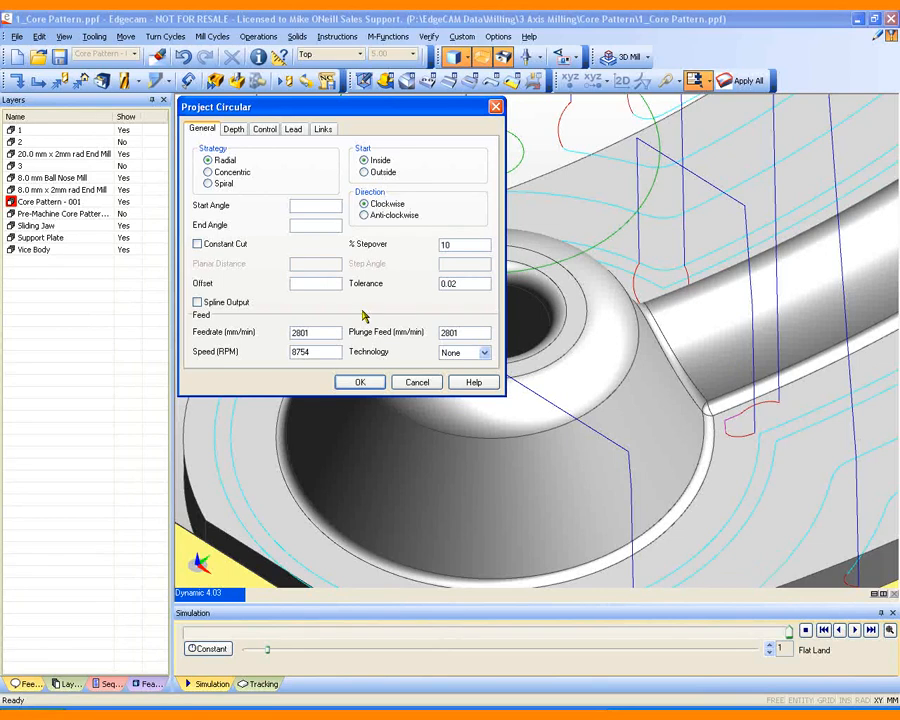
left_click(225, 184)
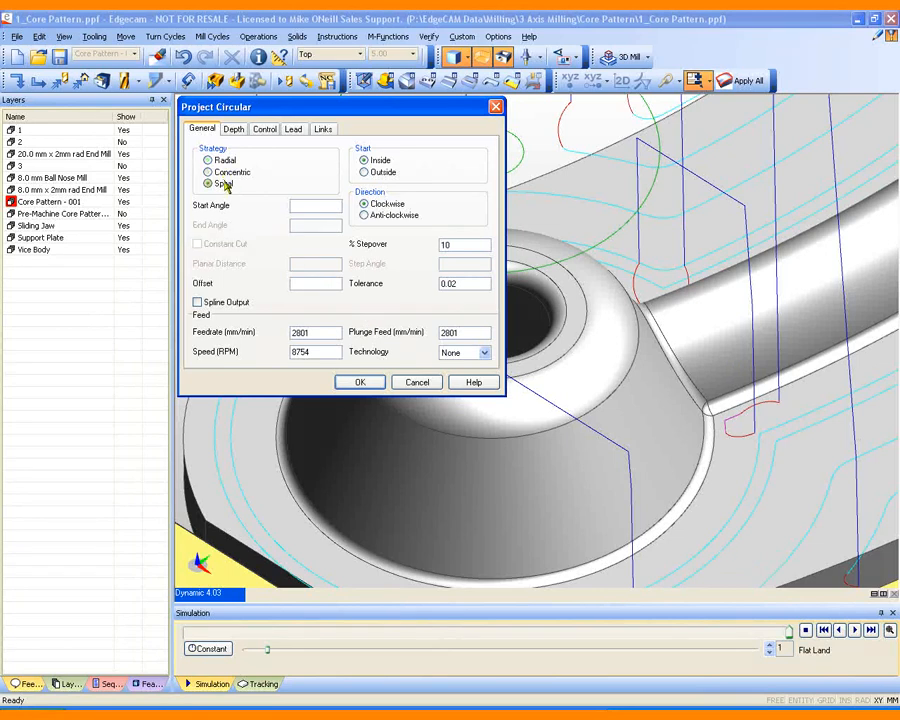
left_click(224, 161)
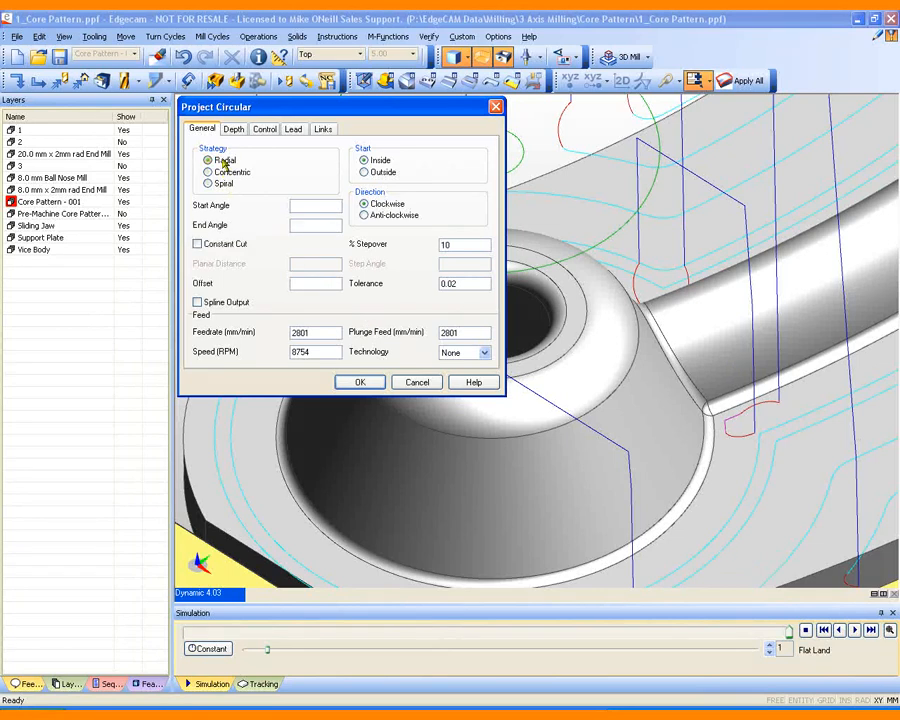
- Read the user guide's explanations of the Radial and Concentric strategies for the Project Circular Pattern cycle
left_click(470, 384)
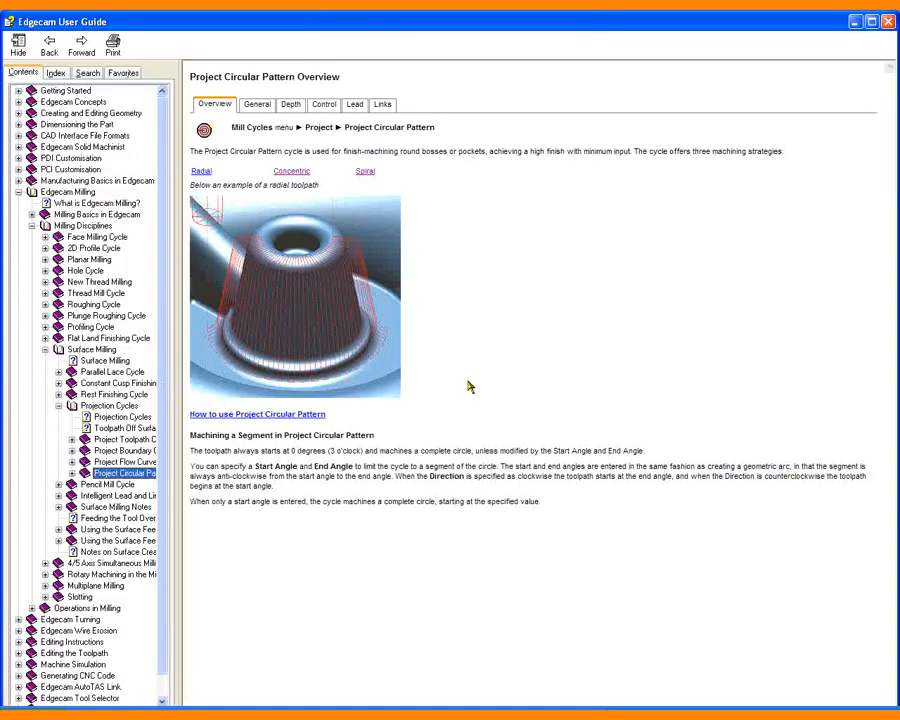
left_click(201, 172)
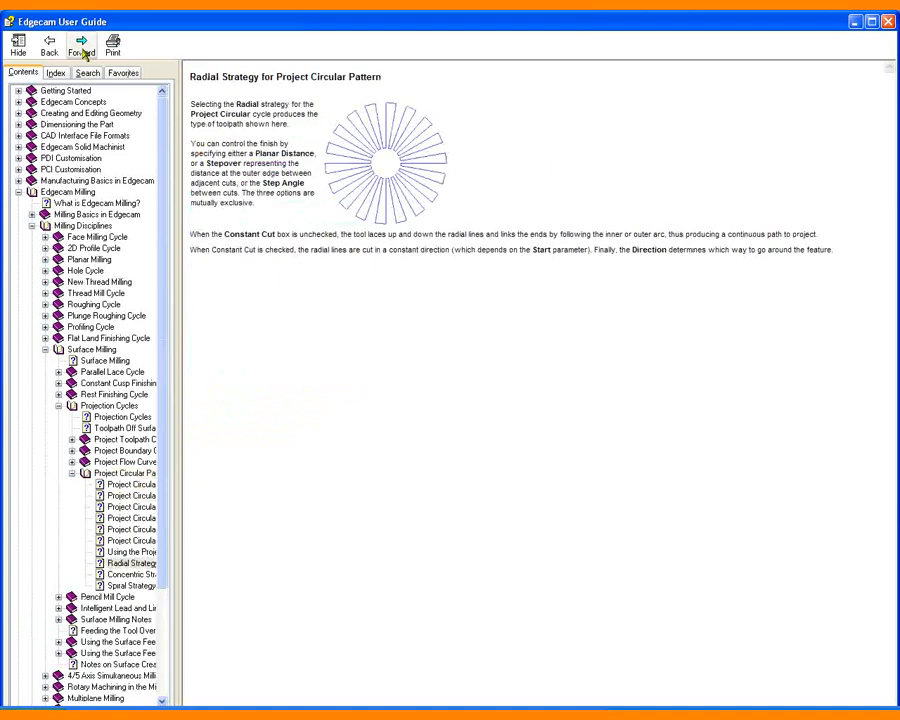
left_click(49, 42)
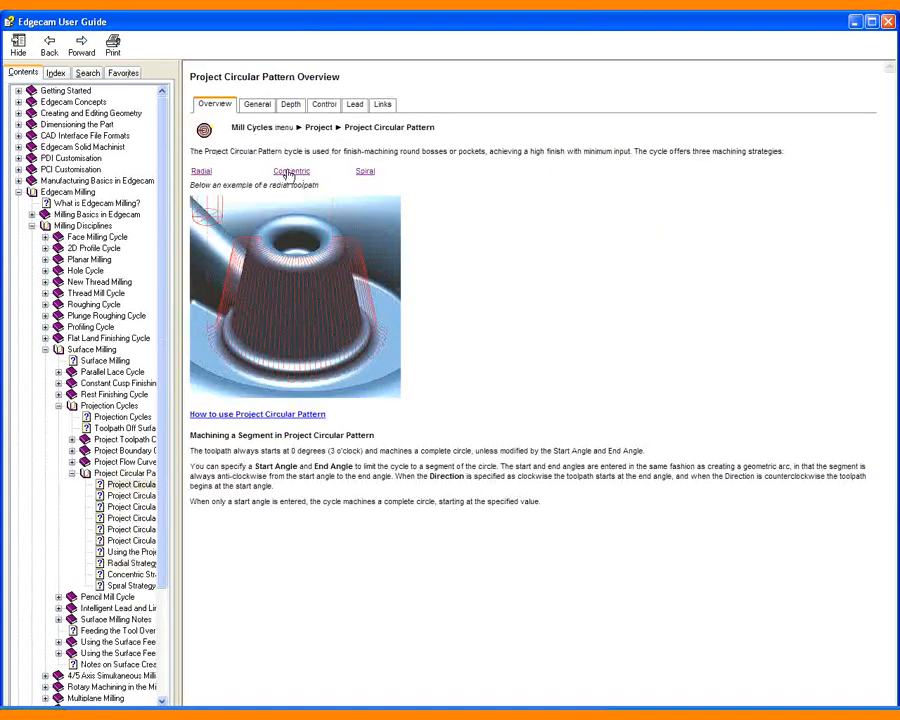
left_click(296, 173)
left_click(49, 43)
left_click(888, 22)
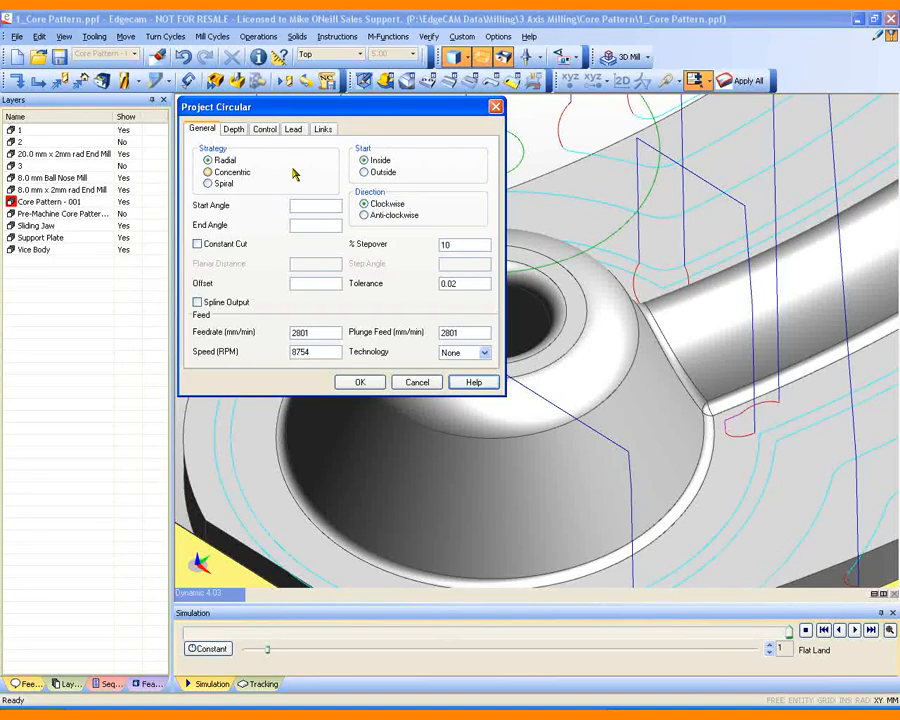
- Review the lead, link and depth settings and generate the Project Circular toolpath, using the large circle as outer arc and the small one as inner arc
left_click(293, 129)
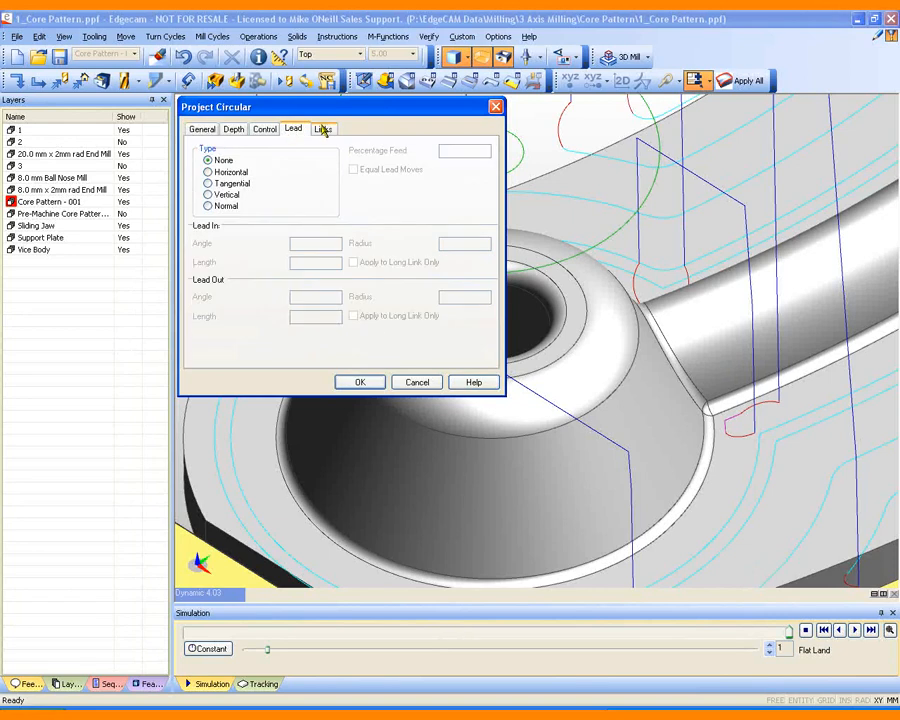
left_click(322, 129)
left_click(233, 130)
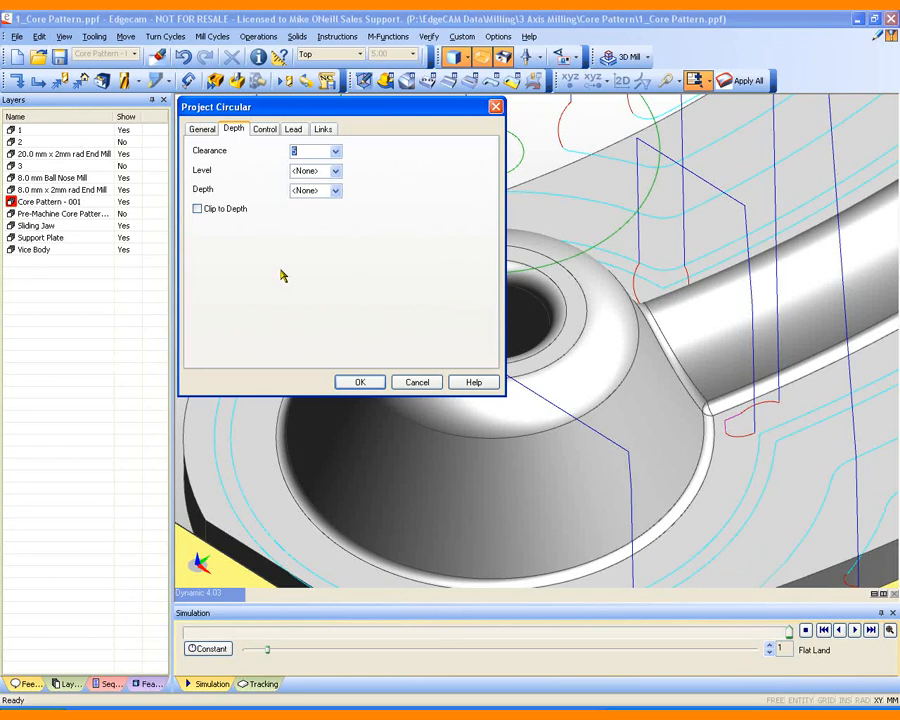
left_click(357, 381)
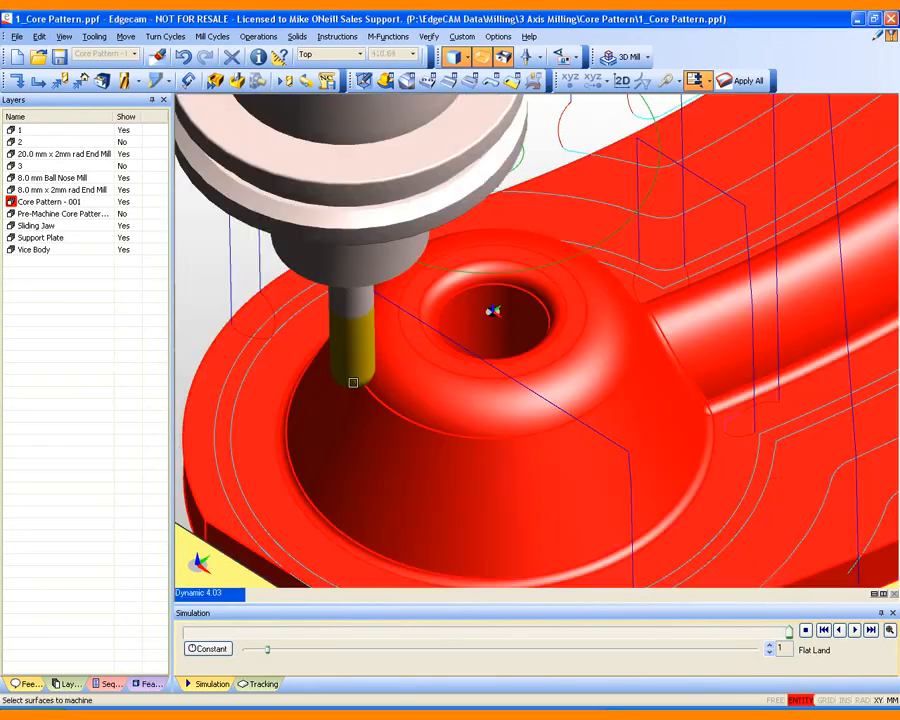
right_click(298, 291)
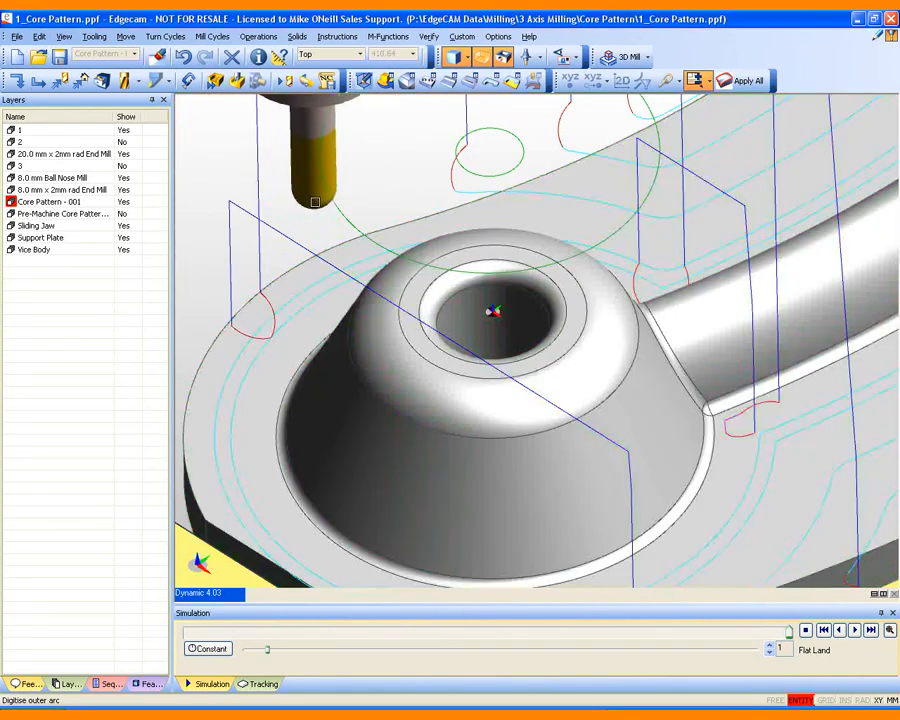
left_click(333, 200)
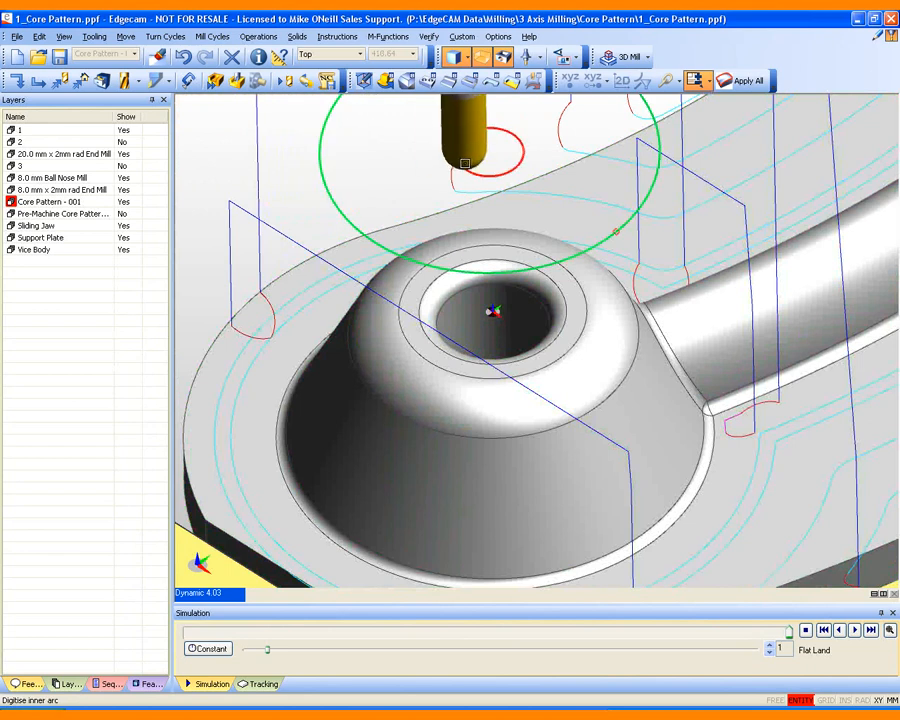
left_click(463, 166)
right_click(361, 161)
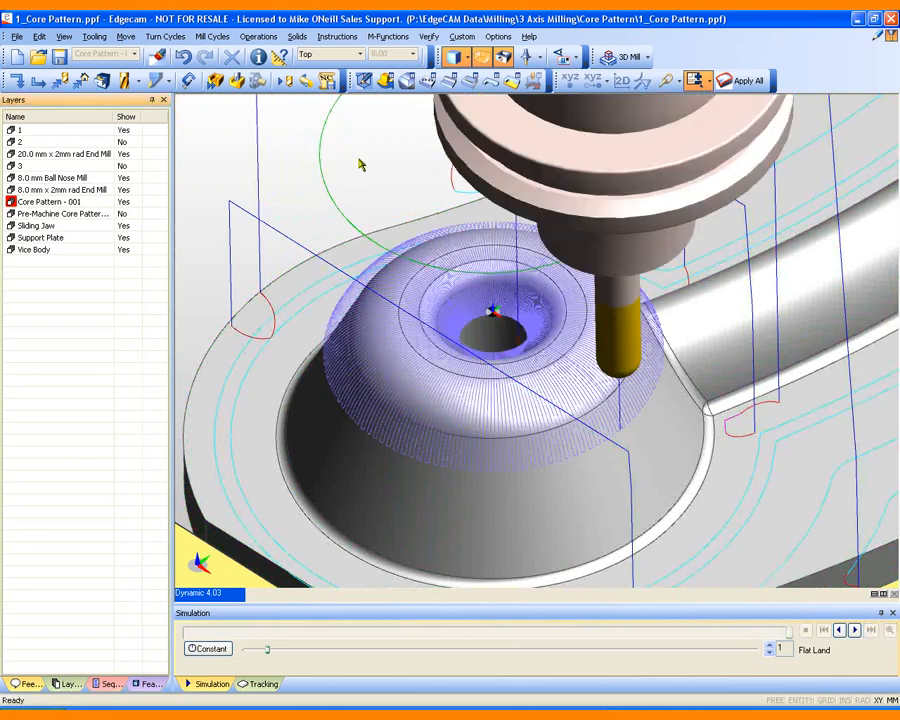
- Simulate the Project Circular instruction from the machining sequence
left_click(104, 684)
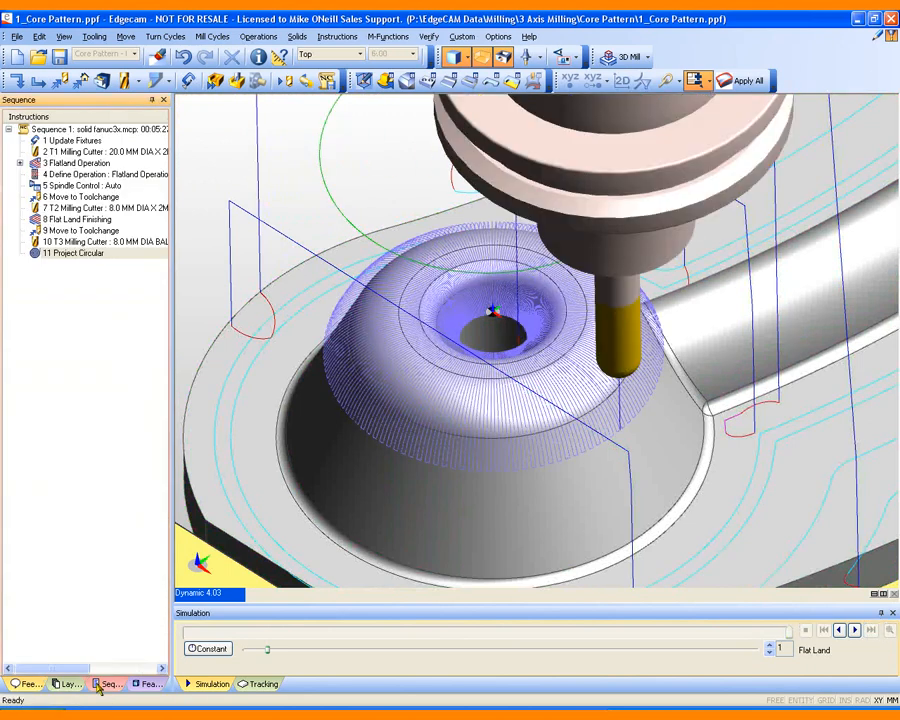
left_click(76, 254)
right_click(76, 254)
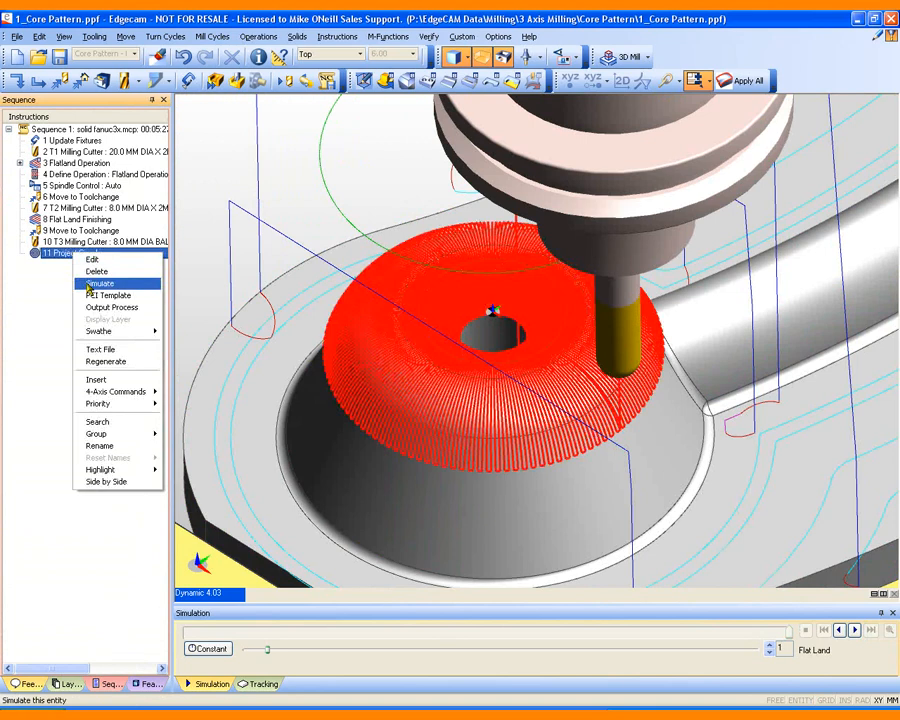
left_click(89, 286)
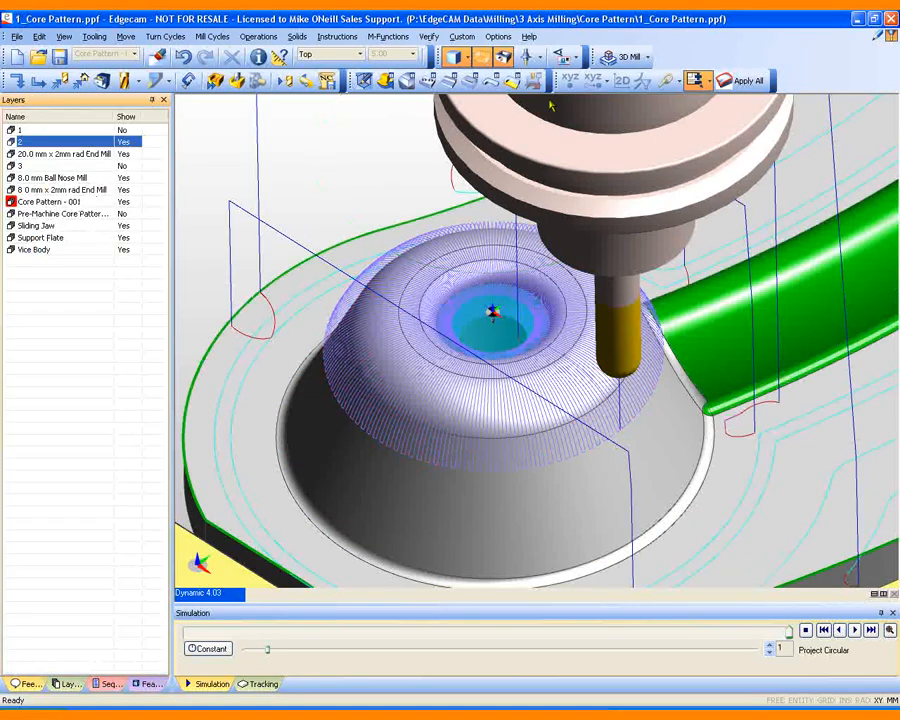
- Start a Profiling cycle using the Solid model type with Prismatic Geometry enabled
left_click(648, 58)
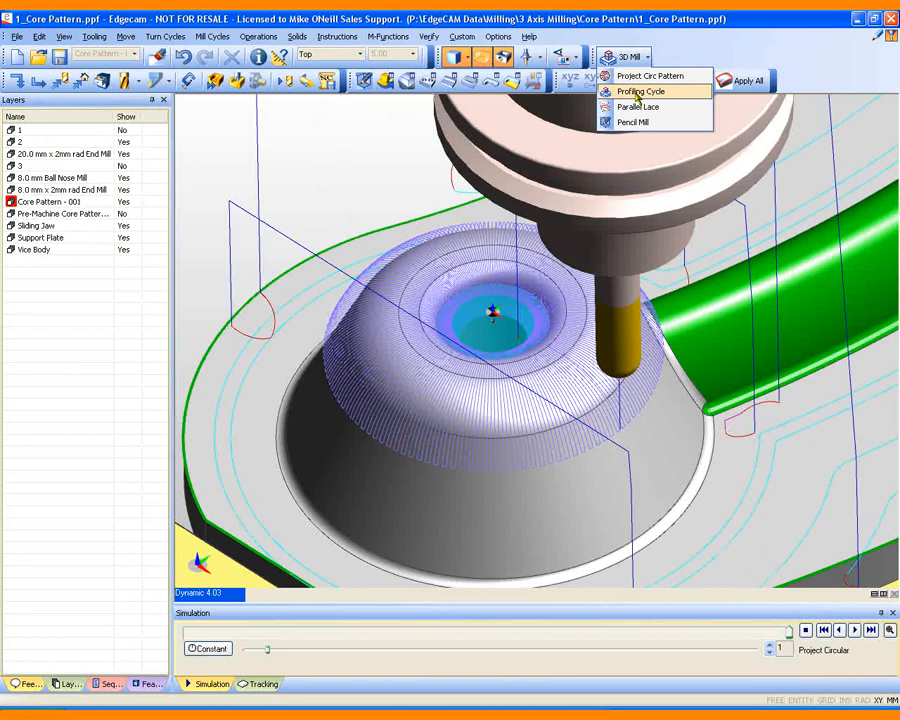
left_click(637, 93)
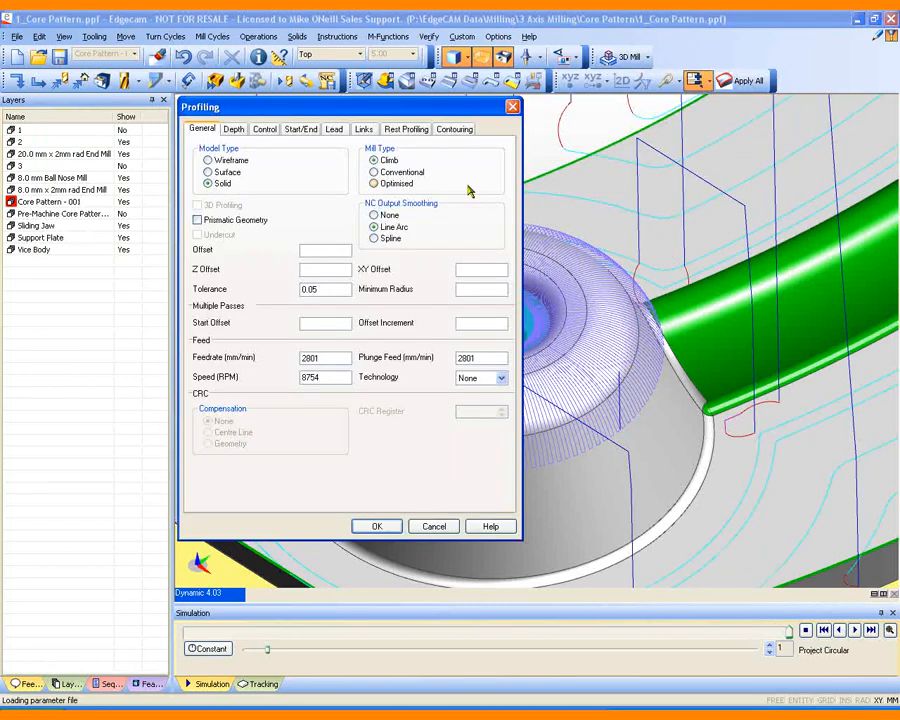
left_click(209, 161)
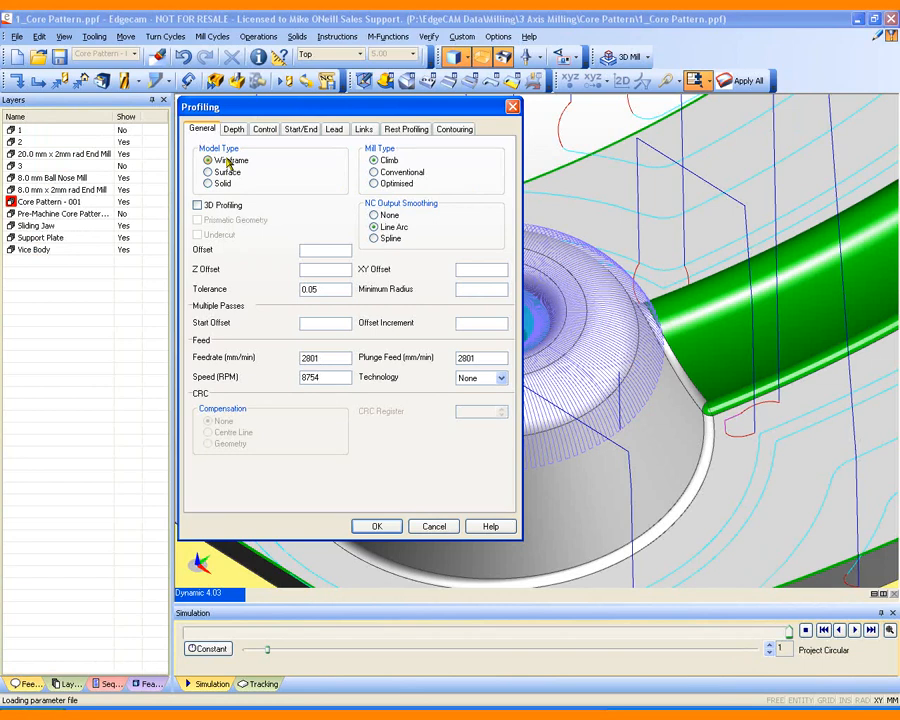
left_click(221, 185)
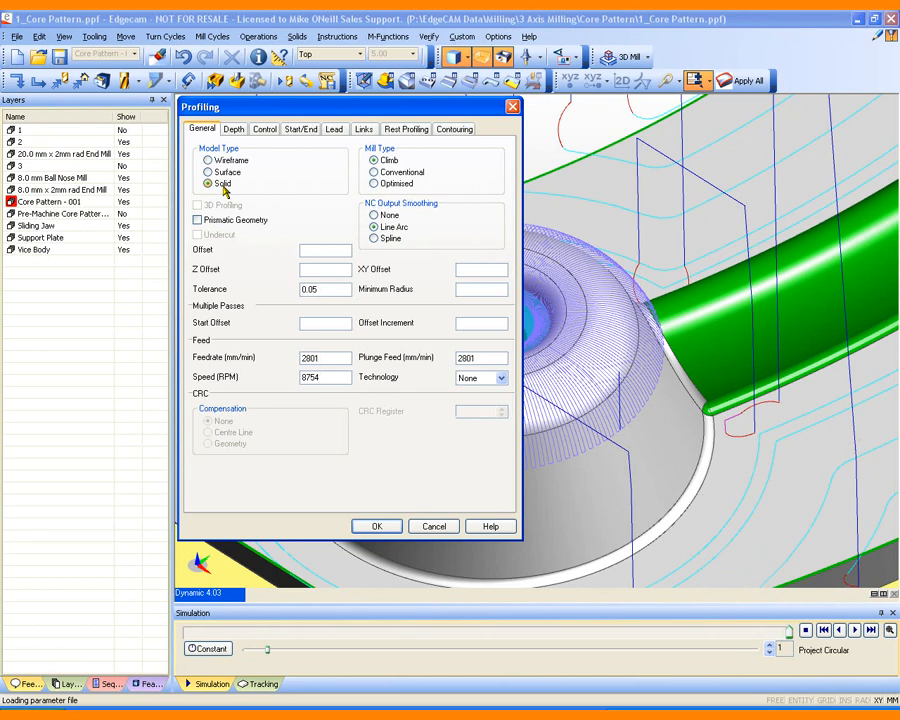
left_click(255, 220)
- Review the Profiling depth, control, lead and link settings and generate the toolpath on the core pattern solid
left_click(238, 130)
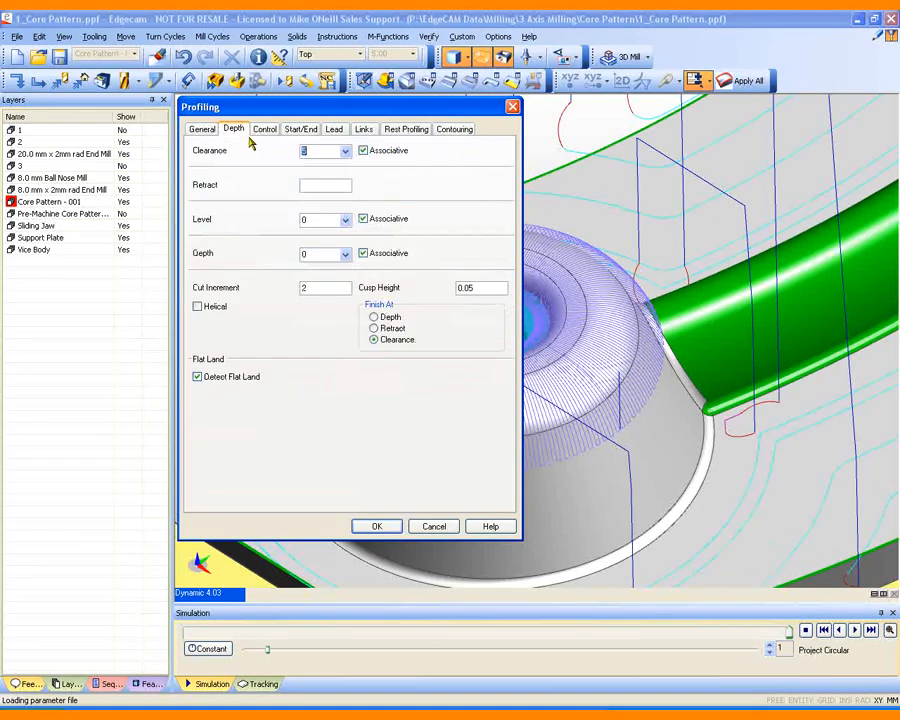
left_click(210, 309)
left_click(208, 310)
left_click(264, 128)
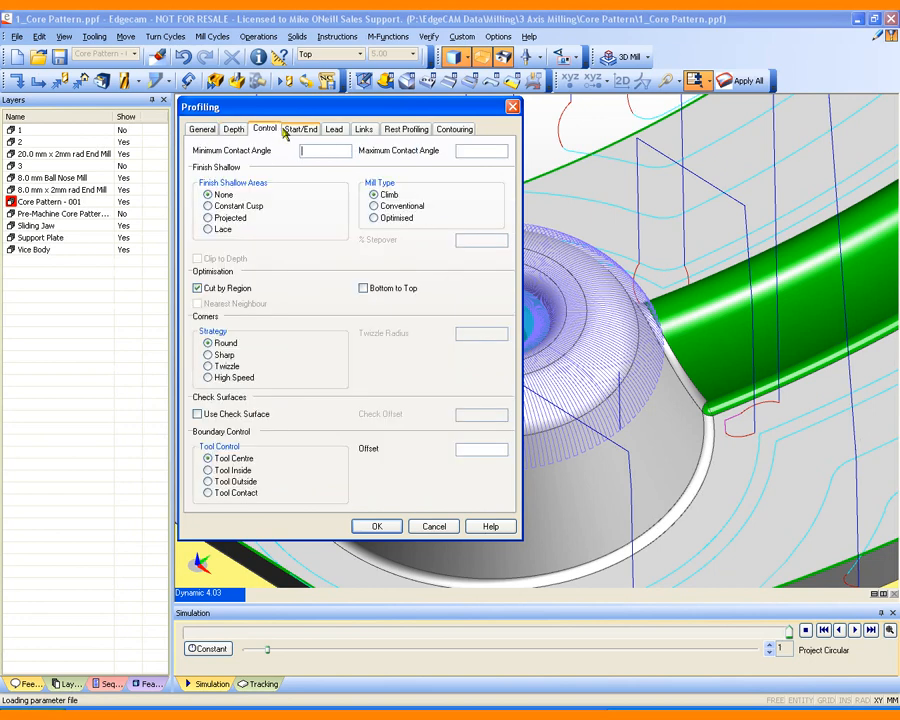
left_click(298, 128)
left_click(333, 129)
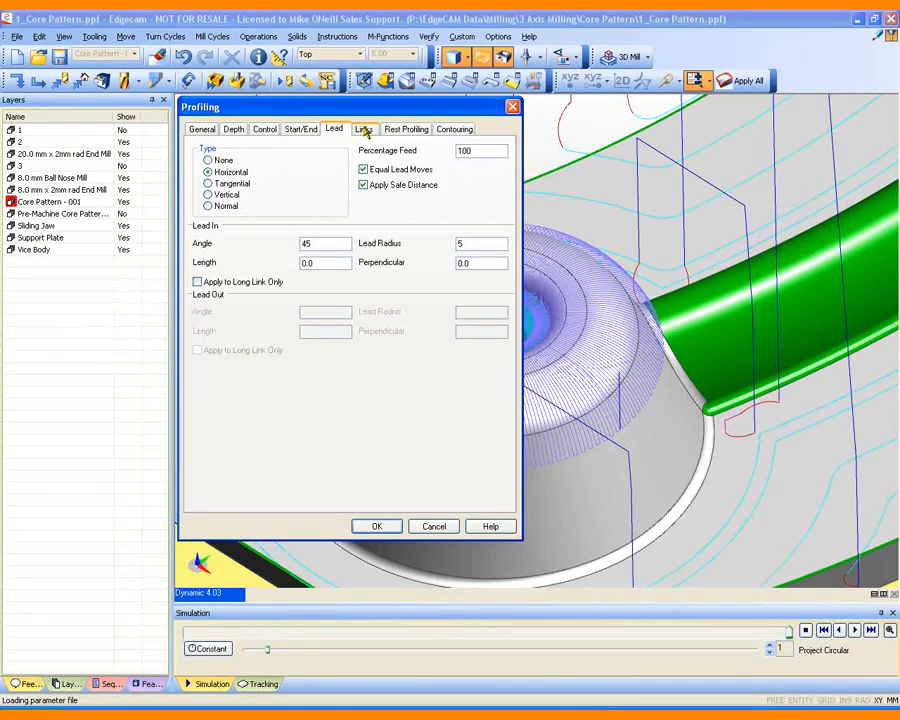
left_click(364, 129)
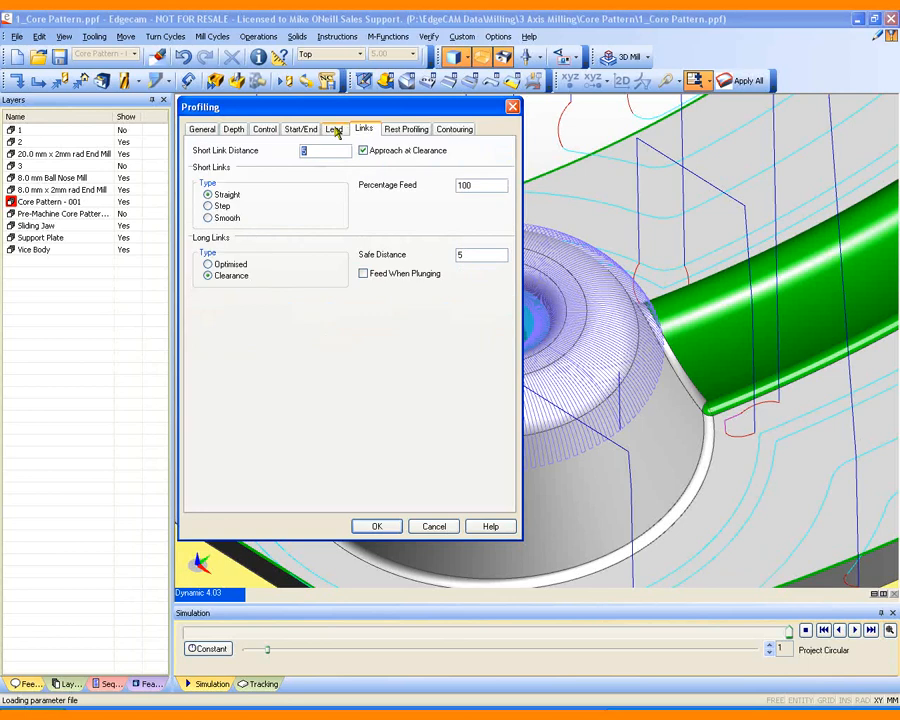
left_click(335, 130)
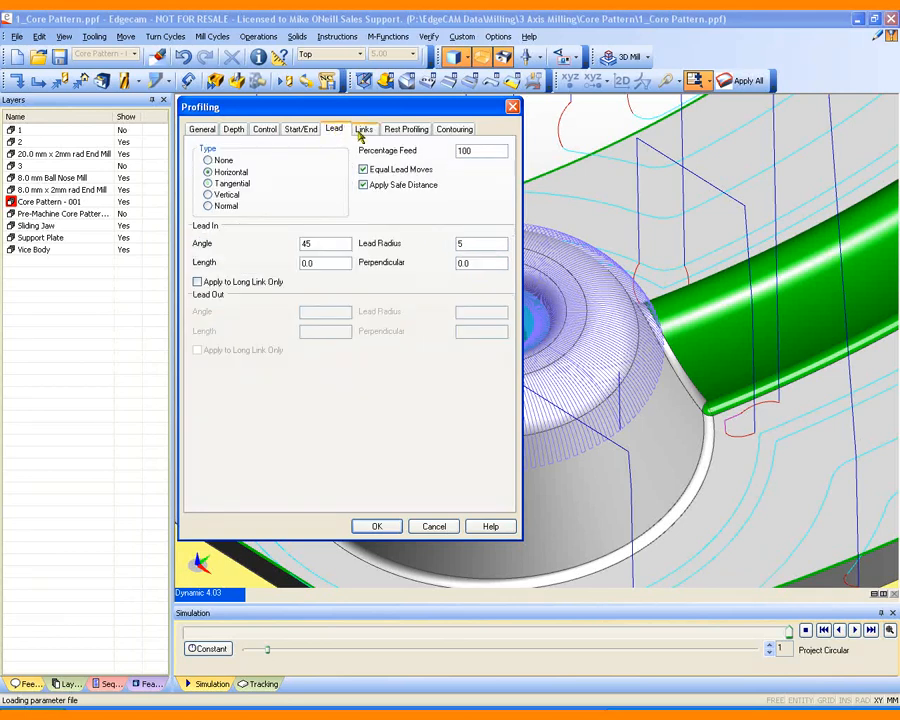
left_click(364, 129)
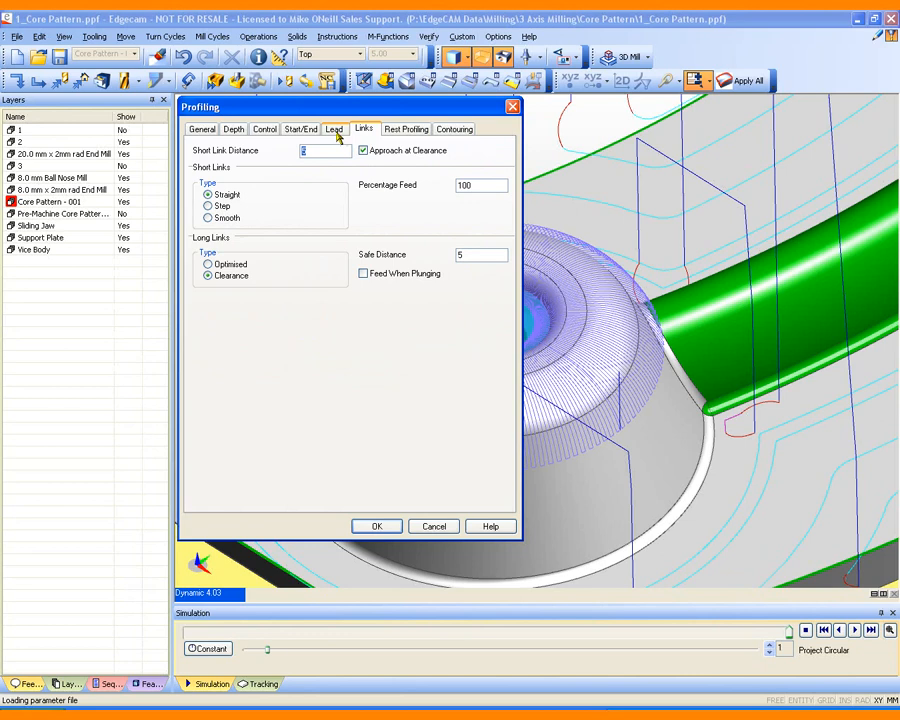
left_click(336, 131)
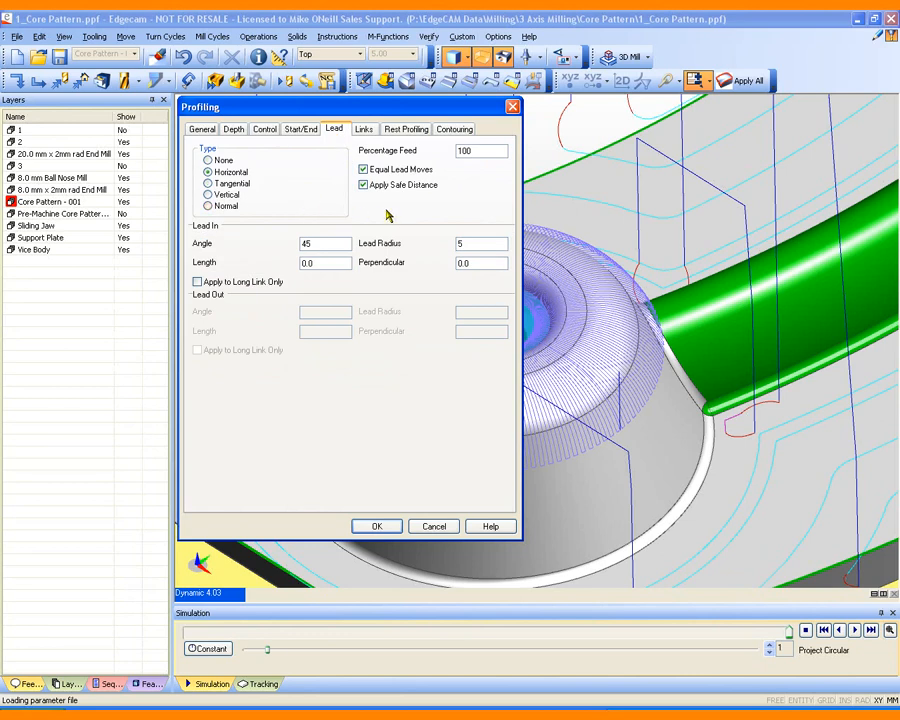
left_click(377, 527)
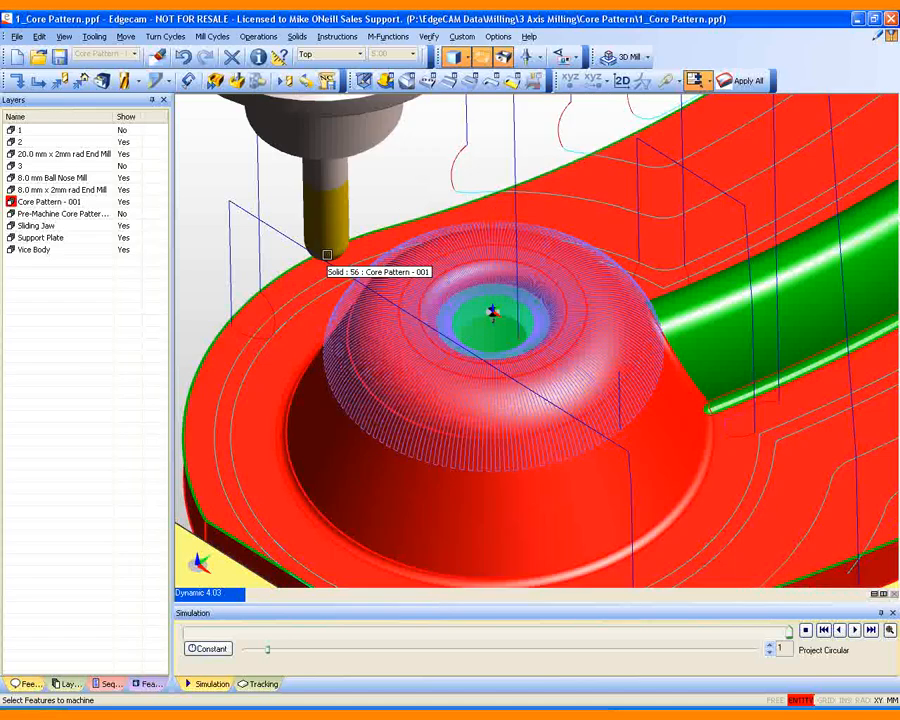
left_click(327, 255)
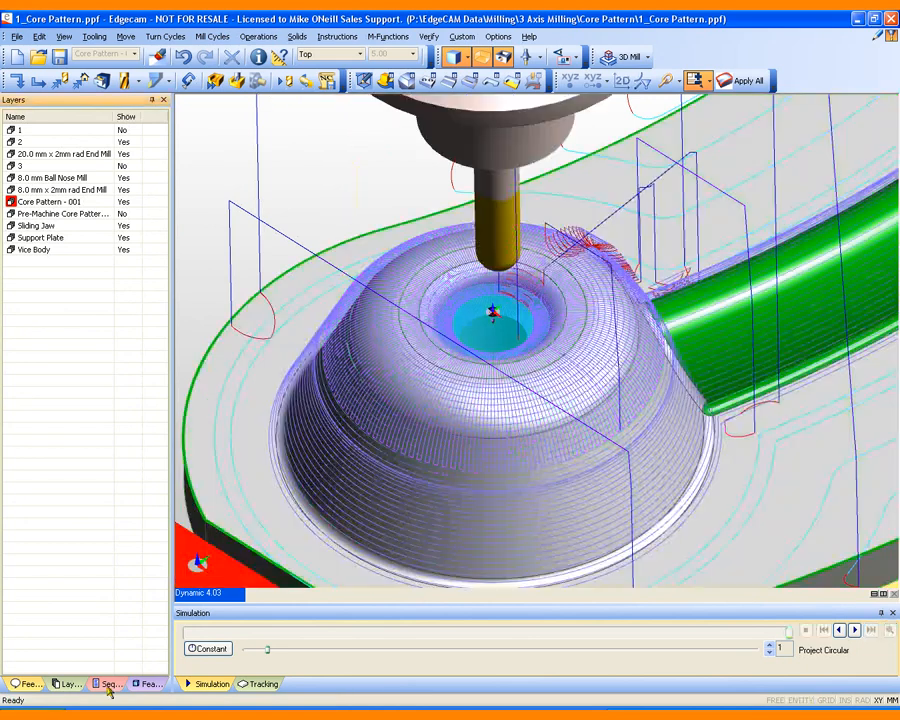
- Simulate the Profiling instruction from the machining sequence over the boss and the curved arm, stopping it partway
left_click(109, 683)
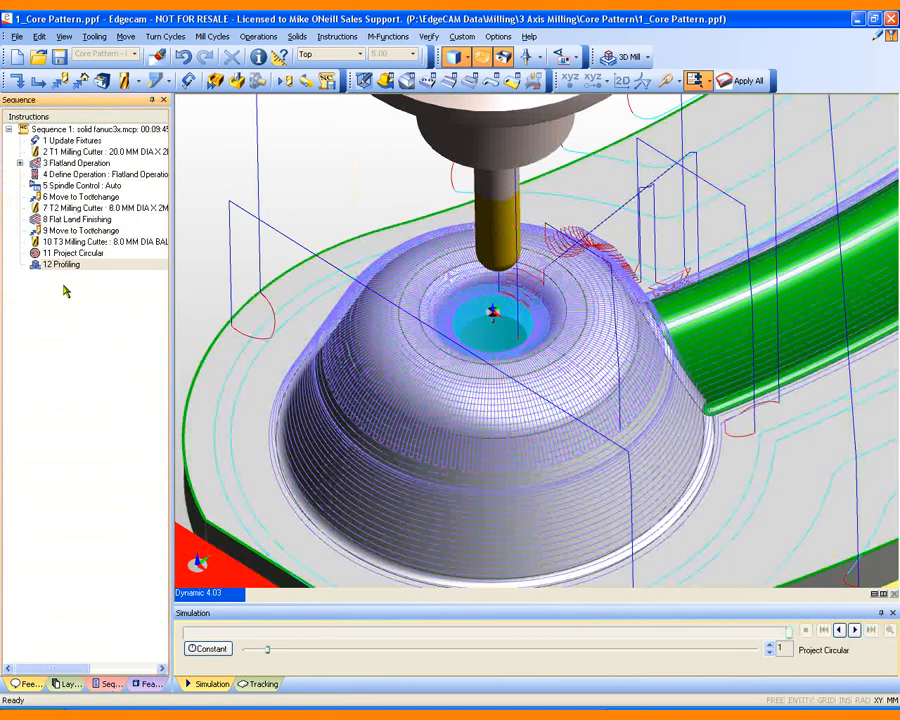
left_click(63, 266)
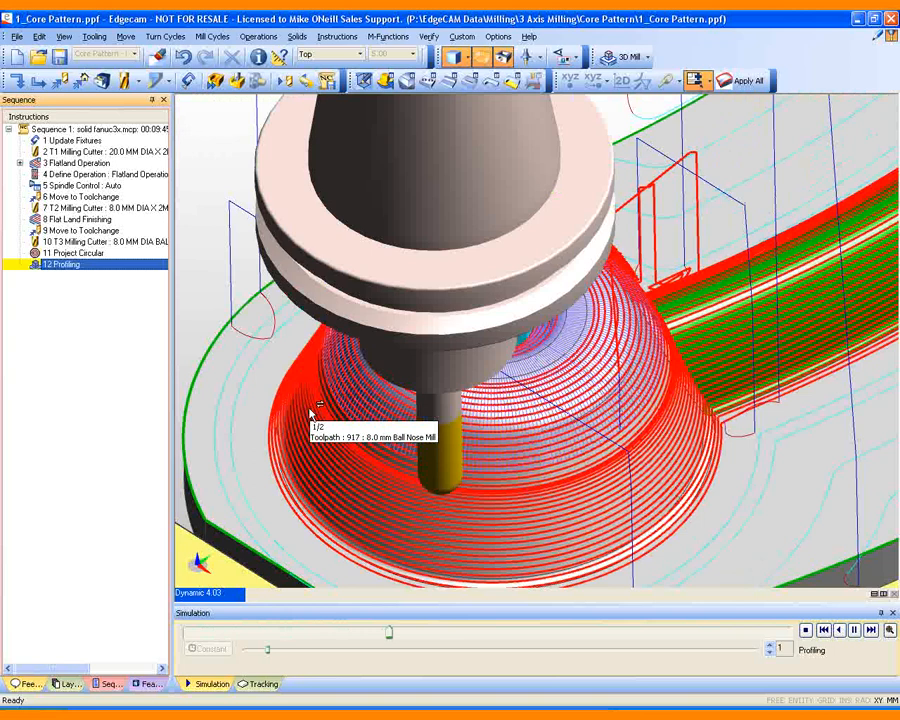
scroll(309, 409, "down", 3)
middle_click_drag(309, 409, 348, 424)
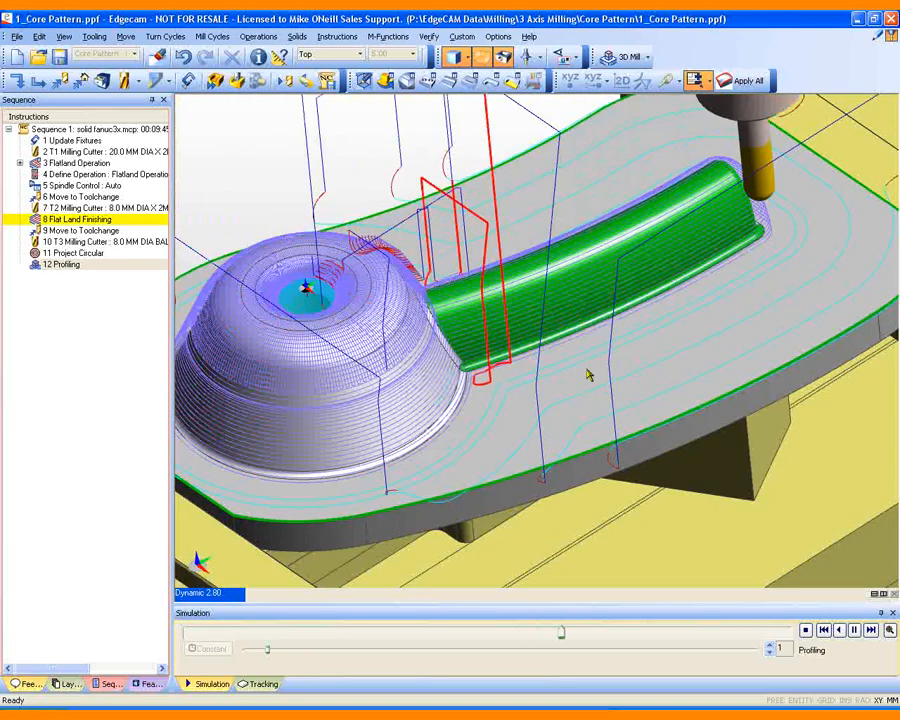
left_click(806, 630)
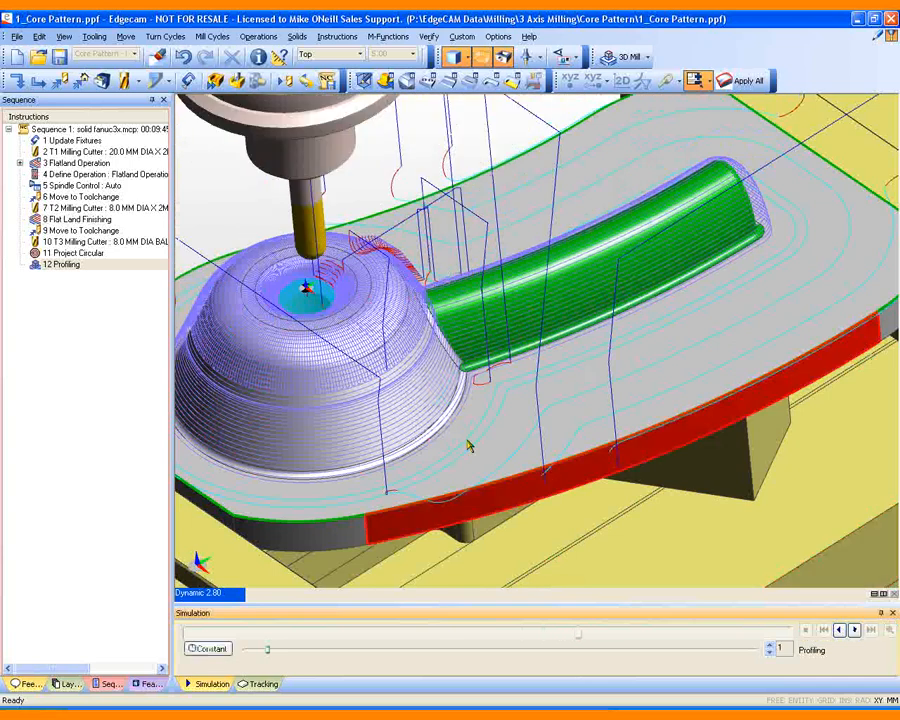
- Edit the Profiling instruction to use a minimum contact angle of 90 and a maximum contact angle of 64
left_click(89, 266)
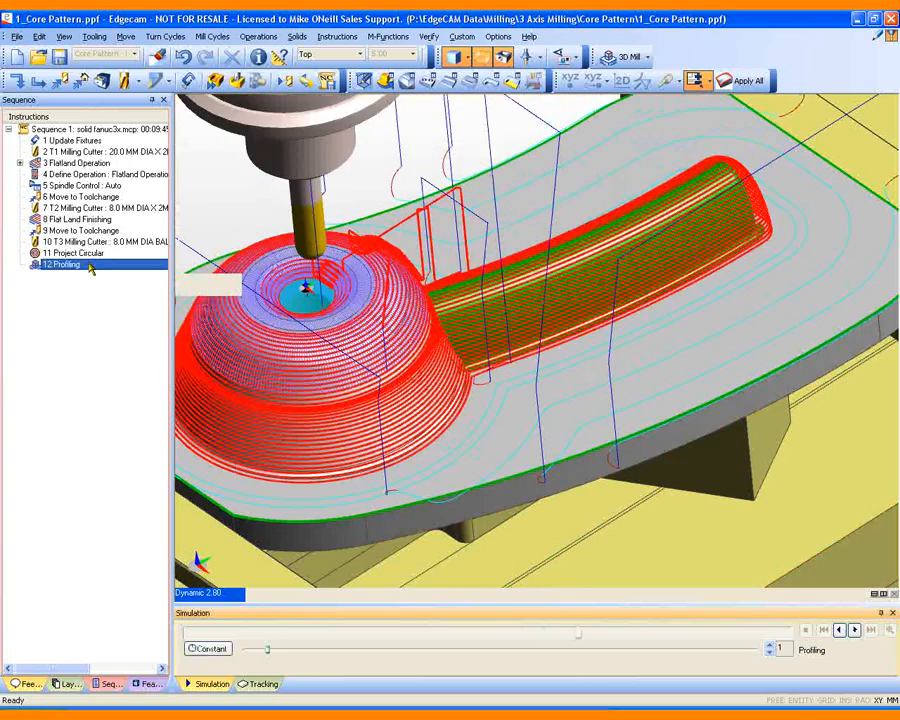
double_click(89, 266)
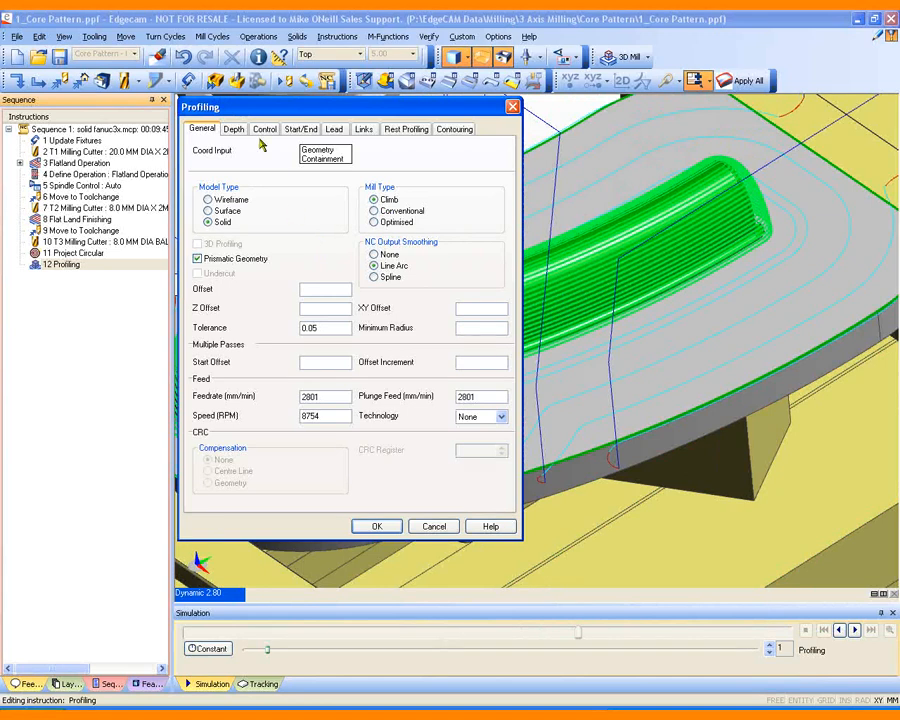
left_click(263, 129)
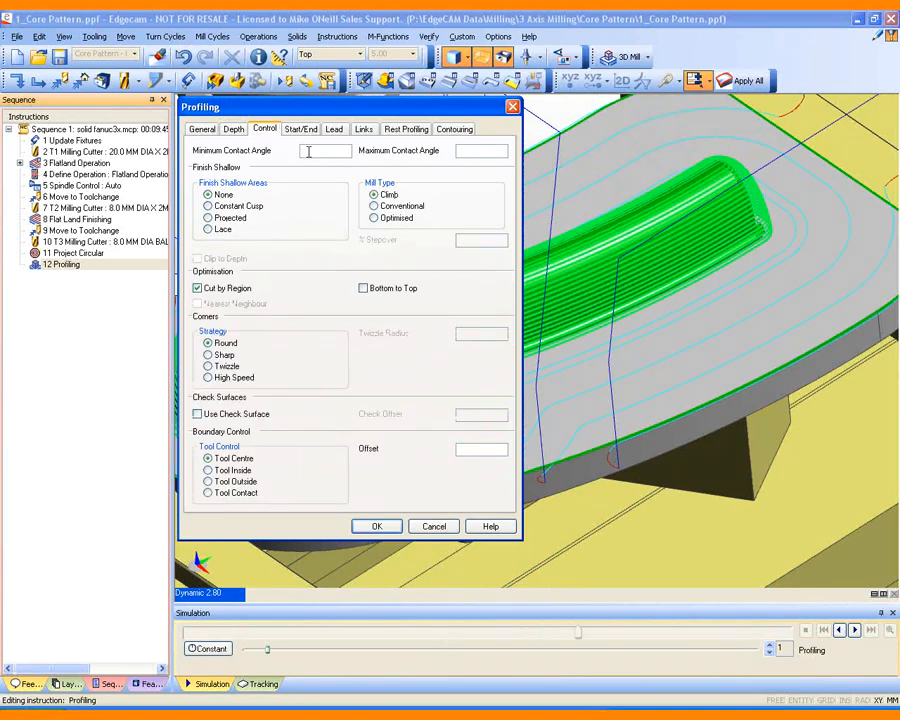
left_click(309, 152)
type("90")
left_click(462, 150)
type("64")
- Enable the check surface for the Profiling cycle with a check offset of 1 and have its geometry and containment reselected
left_click(198, 414)
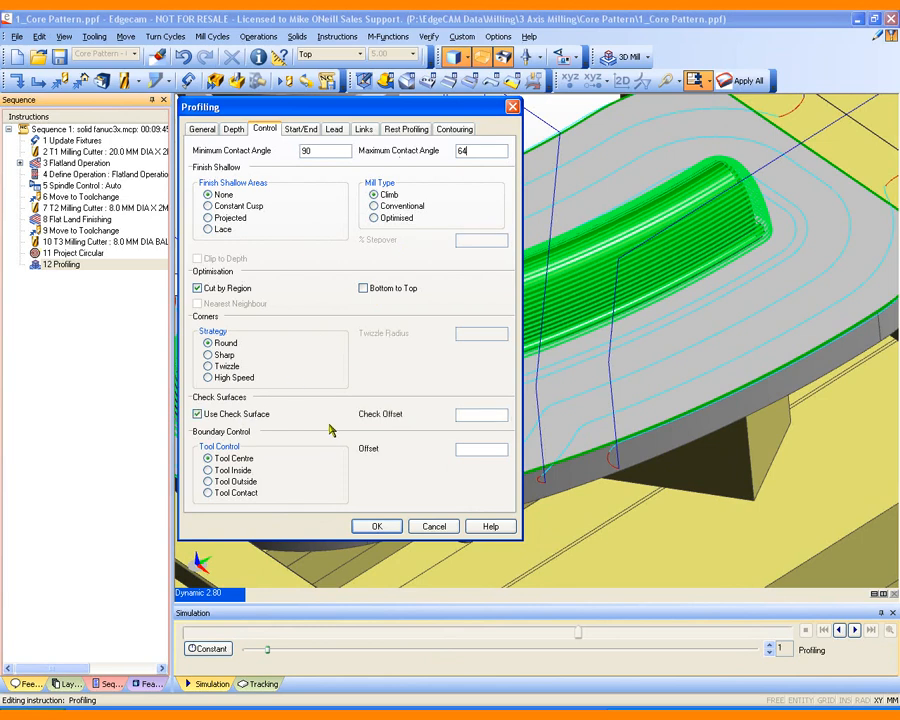
left_click(460, 415)
type("1")
left_click(201, 129)
left_click(320, 160)
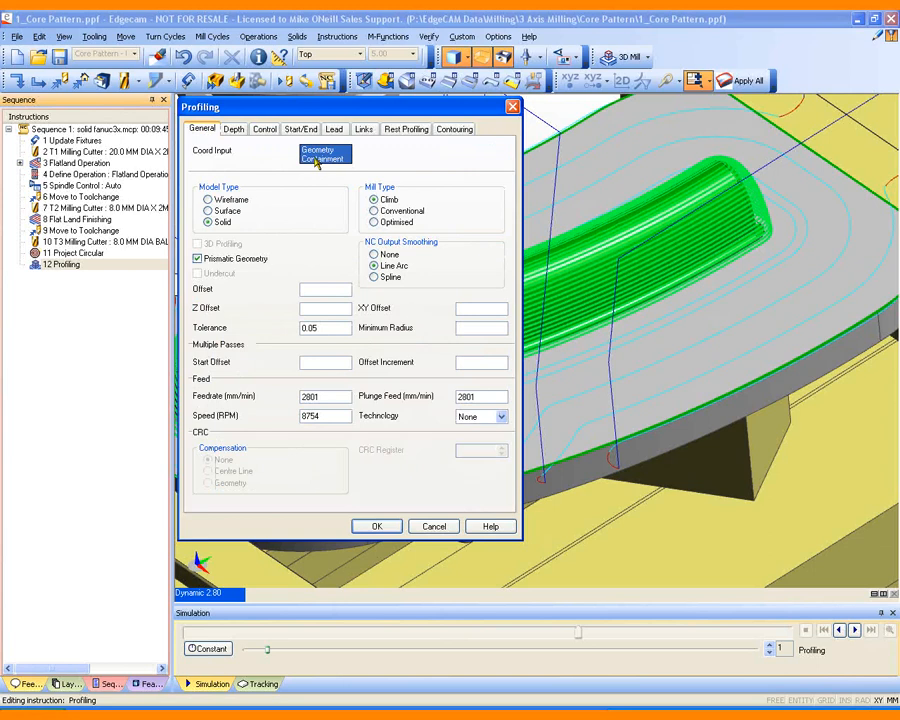
left_click(262, 130)
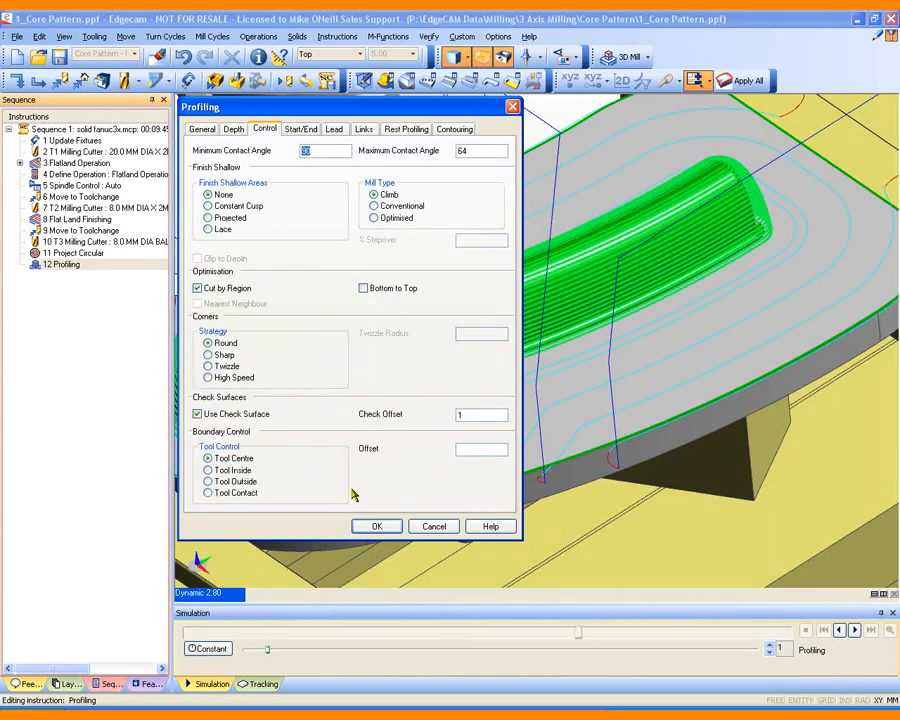
left_click(379, 528)
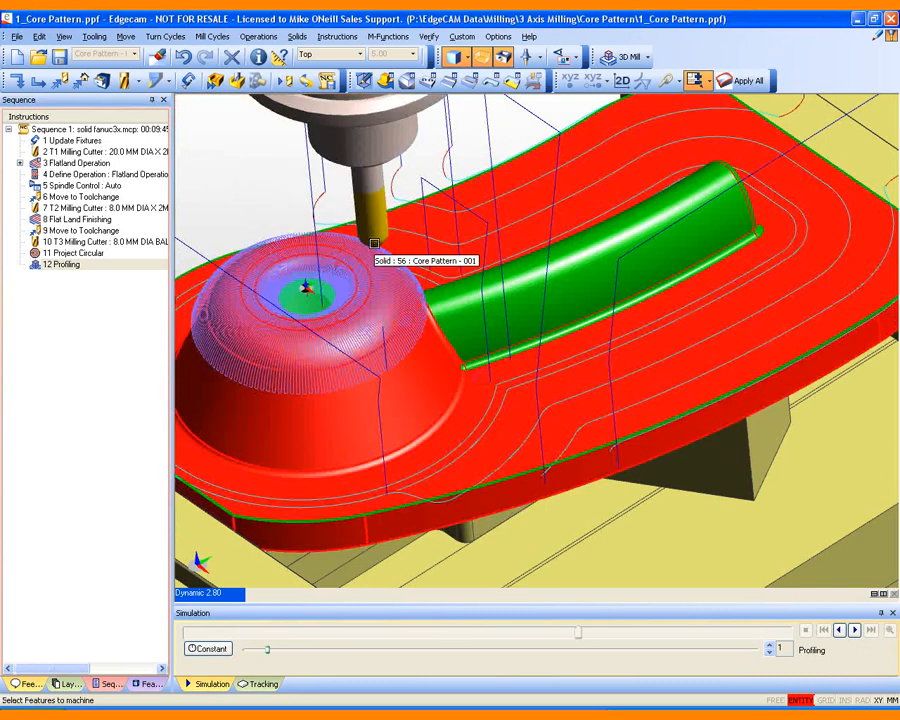
- Regenerate the Profiling toolpath with the core pattern solid as geometry, the arm's CHK face feature as check surface and no containment boundary
left_click(375, 243)
right_click(333, 184)
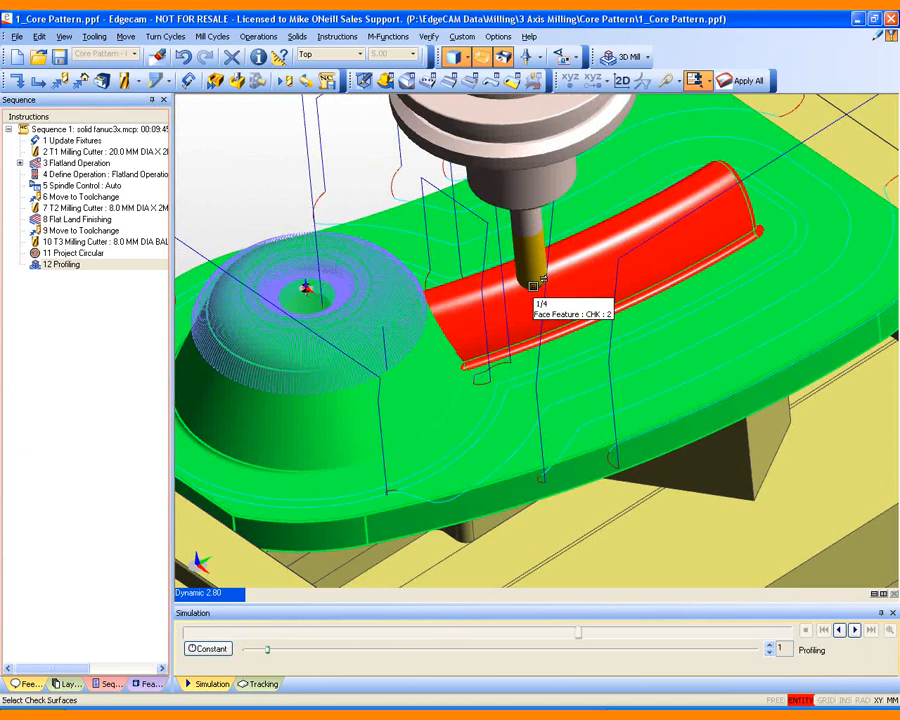
right_click(357, 155)
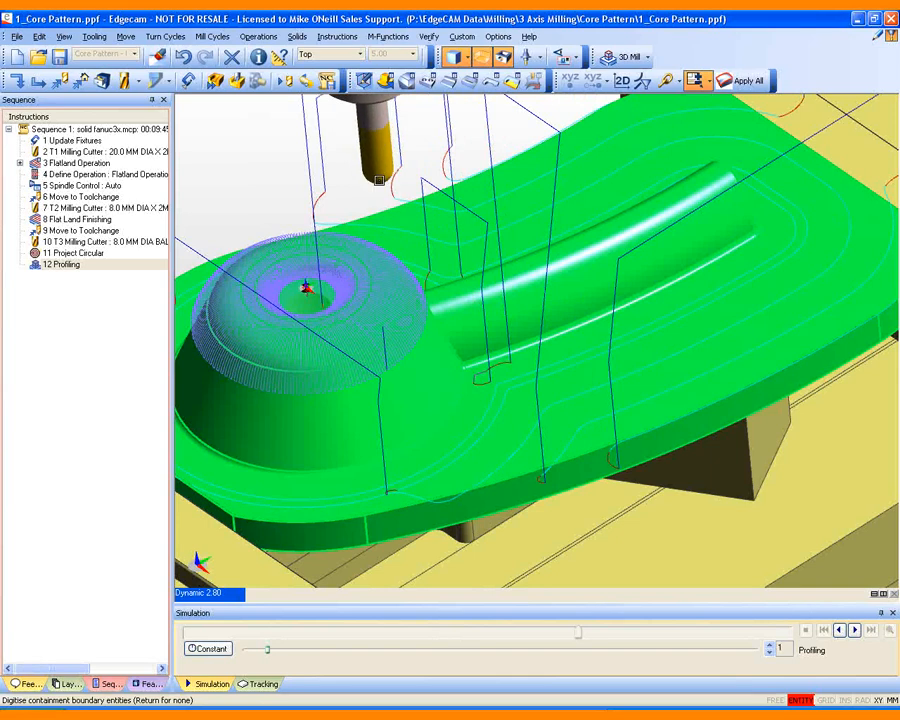
key("Return")
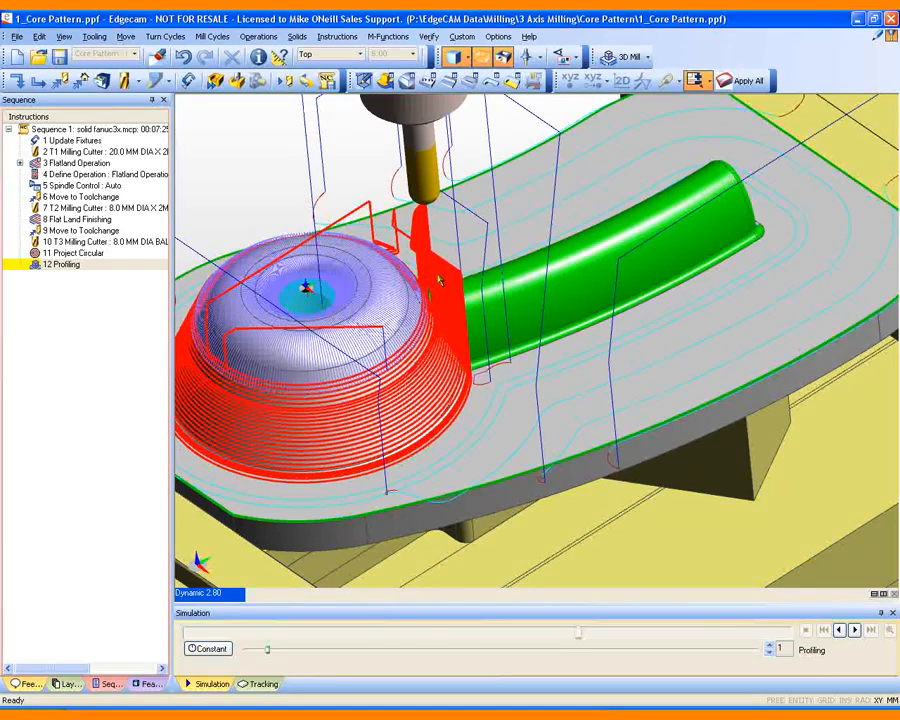
- Start a Parallel Lace cycle for the curved arm and review its general, control, lead and link settings
middle_click_drag(438, 280, 587, 163)
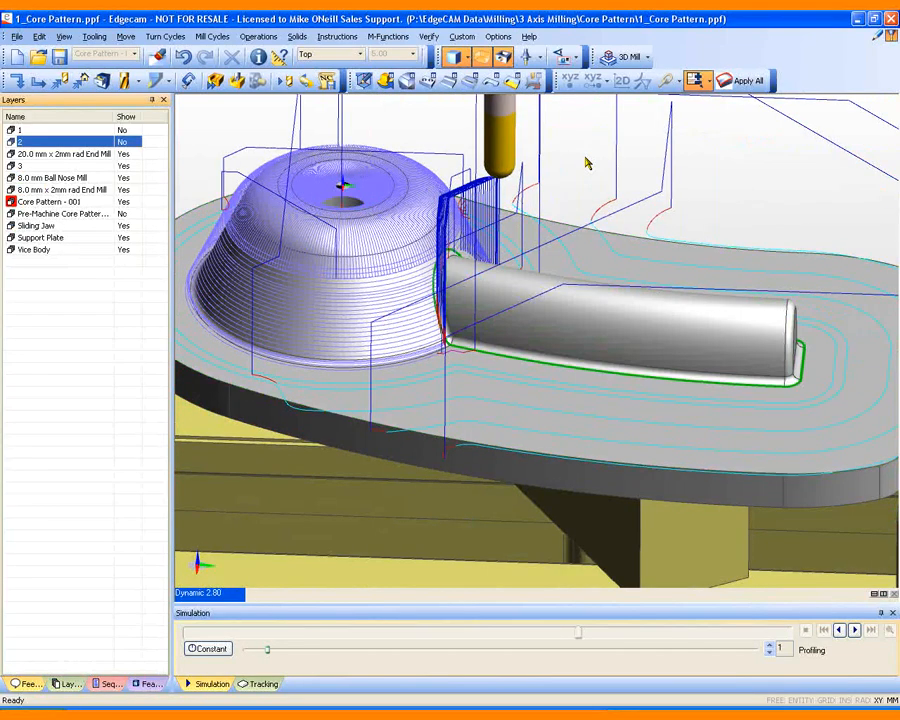
mouse_move(587, 163)
middle_mouse_down()
mouse_move(571, 163)
mouse_move(589, 148)
middle_mouse_up()
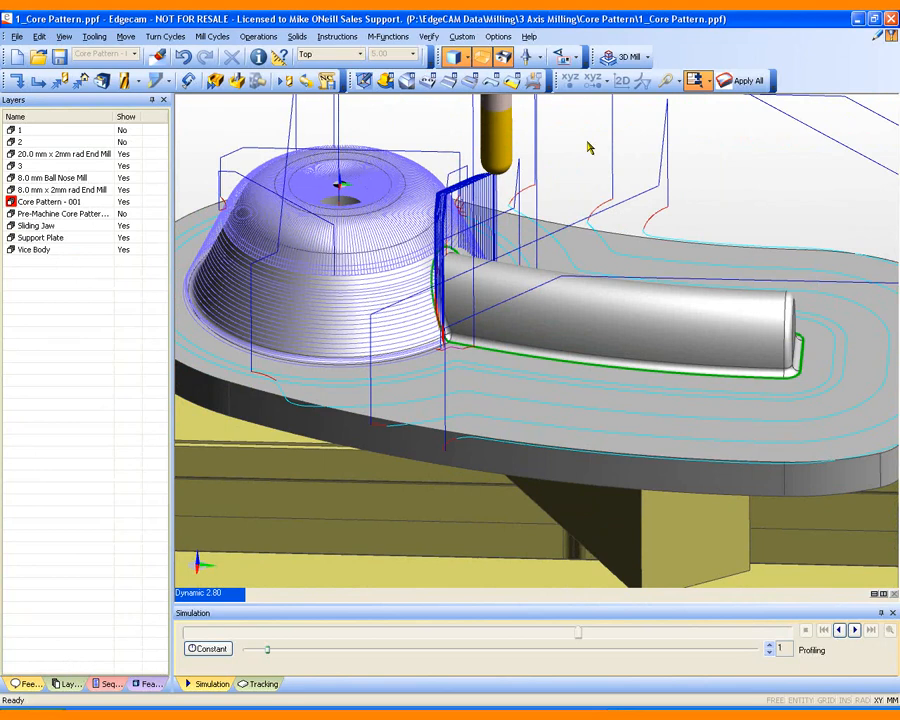
left_click(648, 58)
left_click(640, 107)
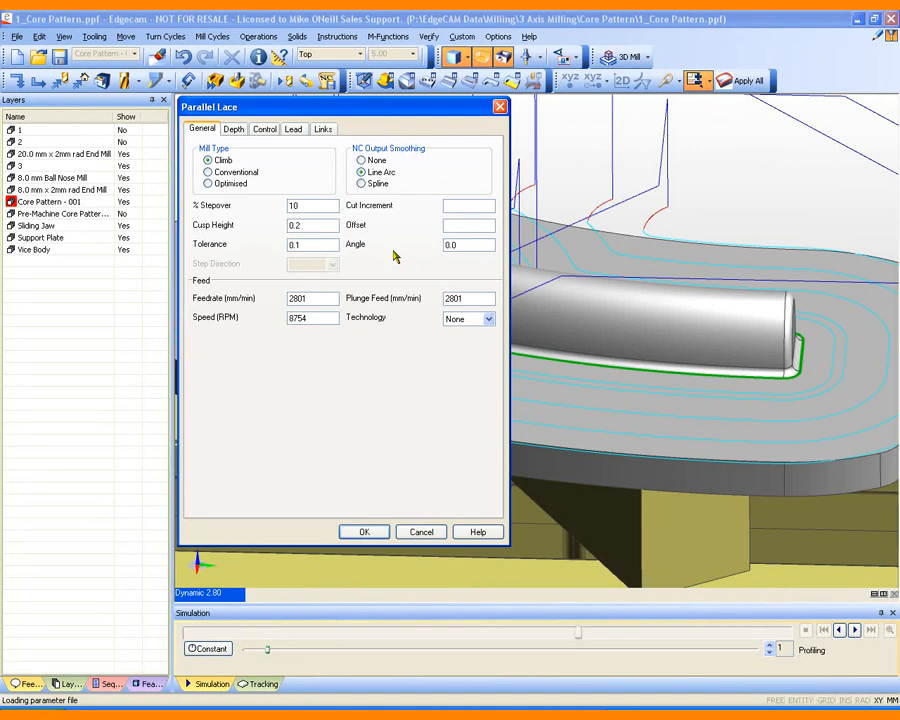
left_click(263, 129)
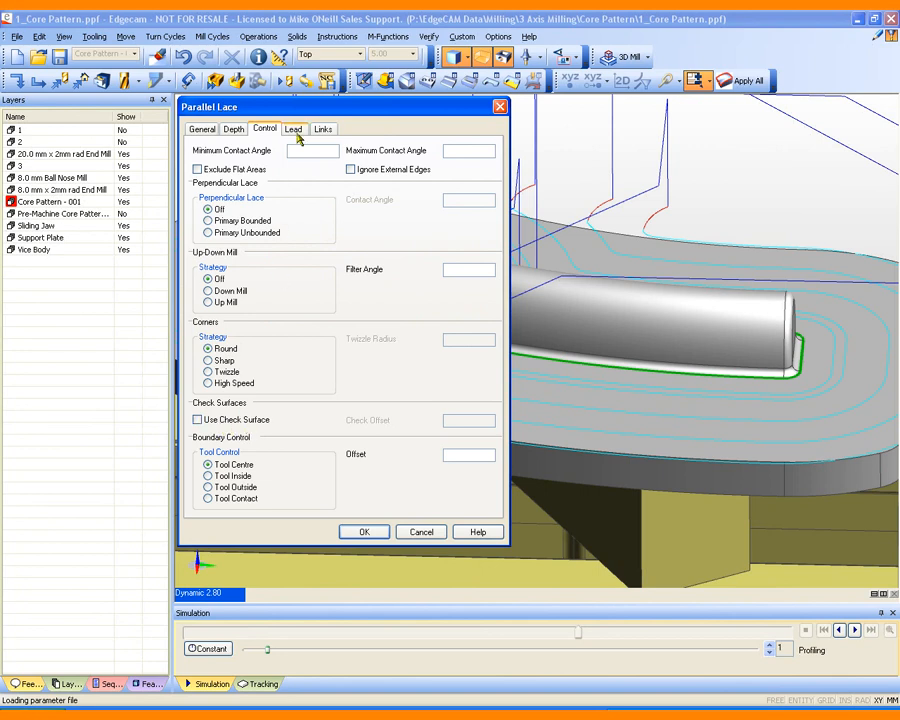
left_click(295, 131)
left_click(318, 132)
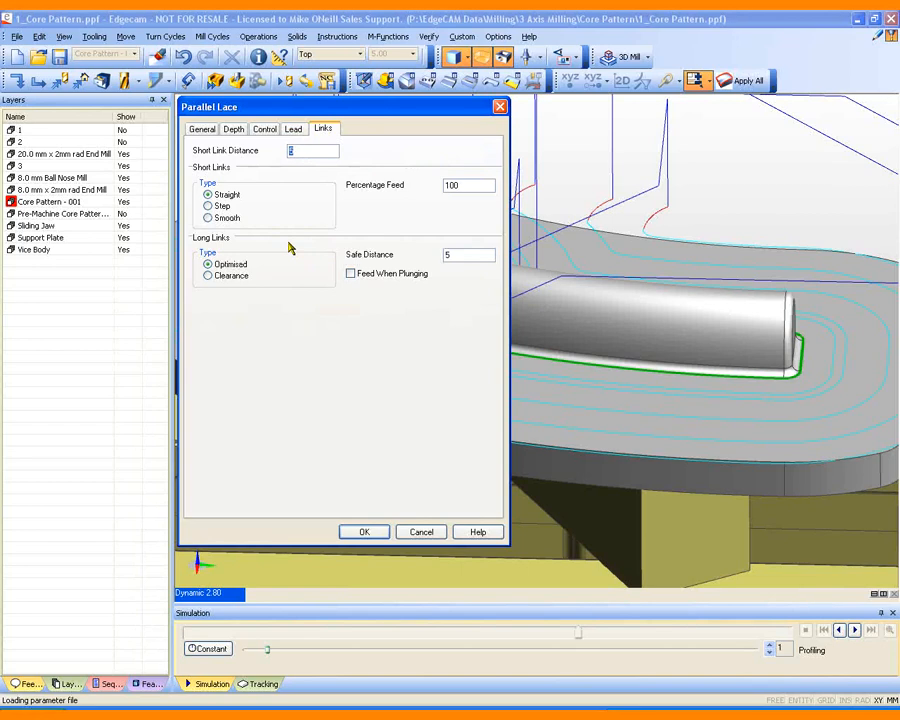
- Generate the Parallel Lace toolpath with the core pattern solid as geometry and the arm's edge loop as containment, and show the instruction sequence
left_click(358, 531)
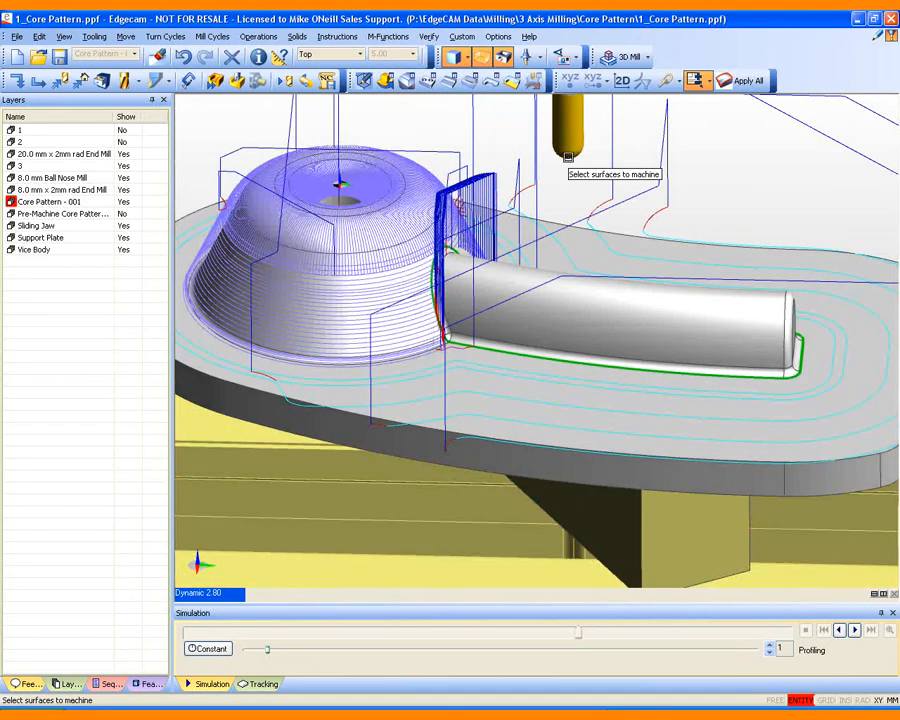
left_click(568, 244)
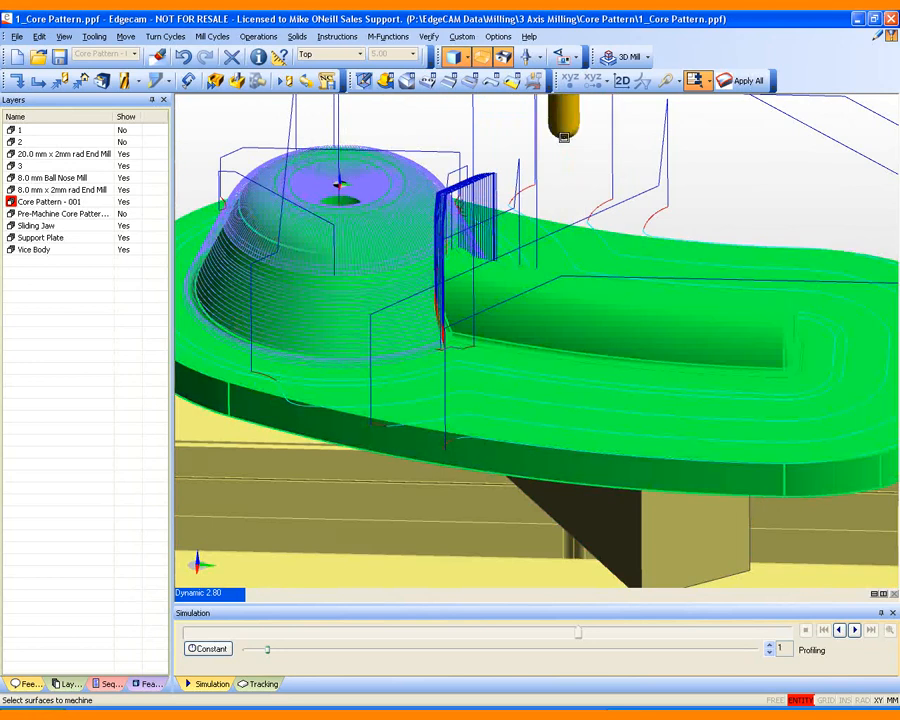
right_click(564, 137)
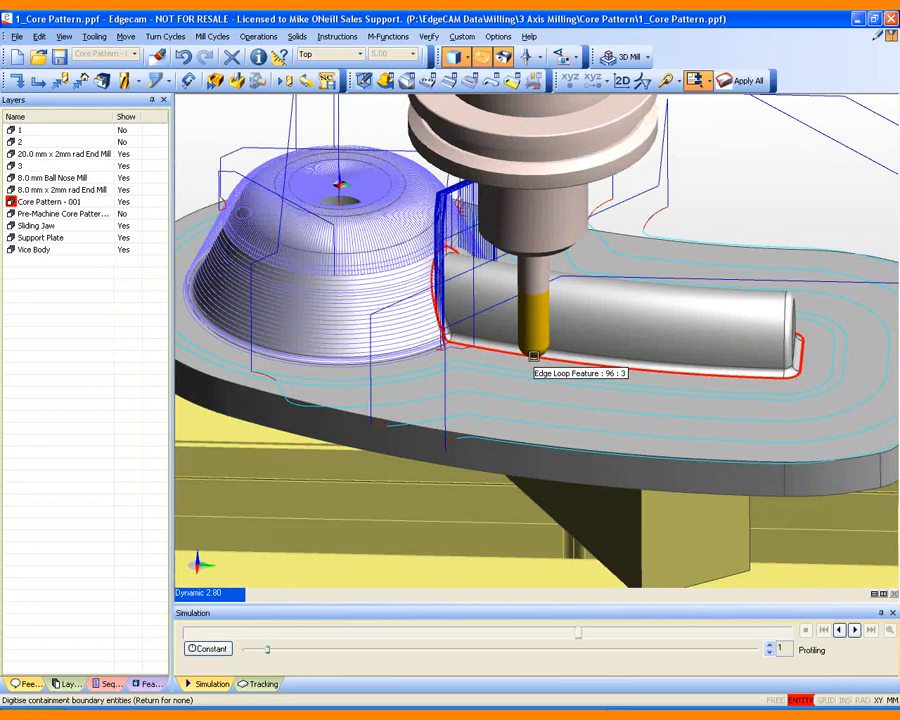
left_click(533, 355)
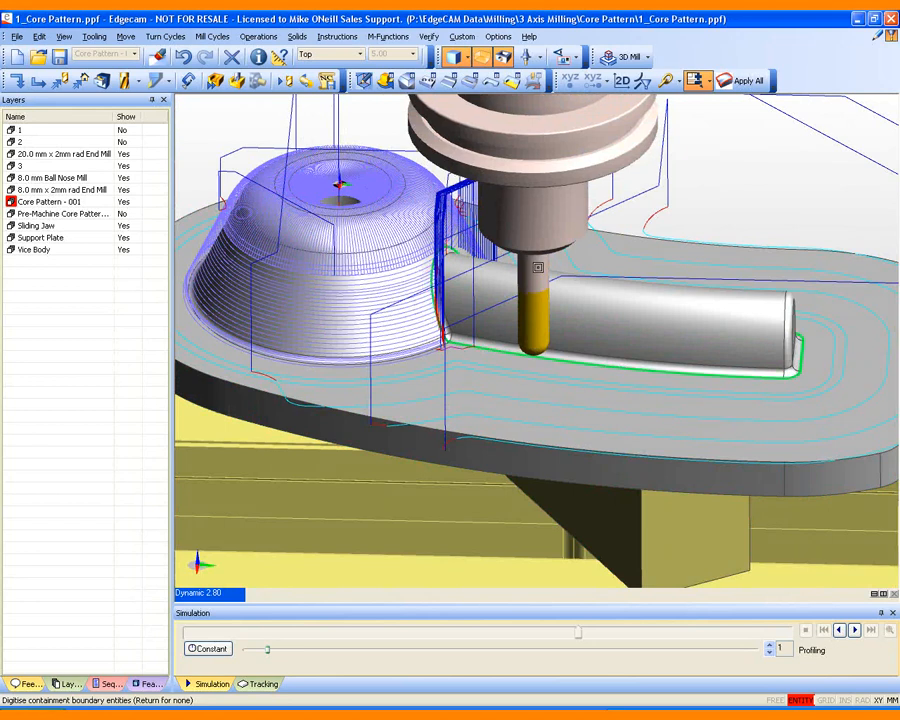
right_click(553, 142)
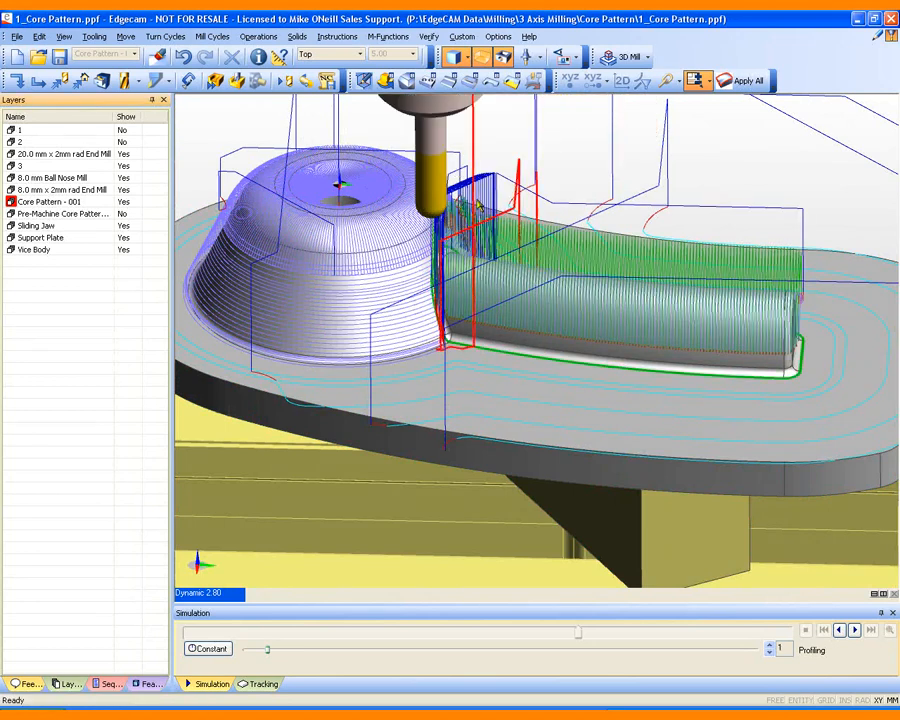
left_click(106, 684)
right_click(70, 277)
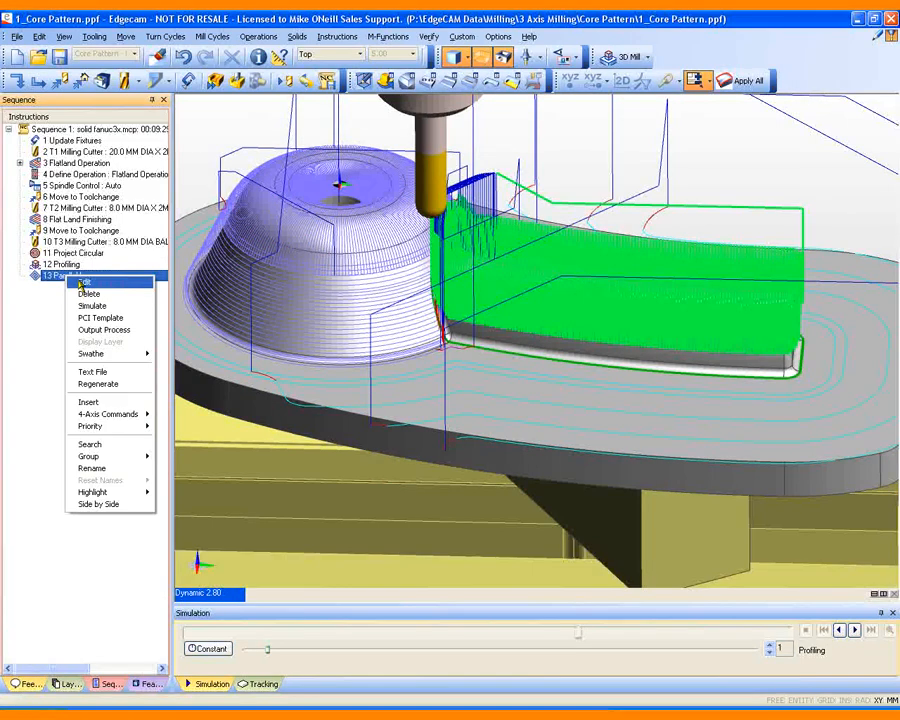
left_click(84, 284)
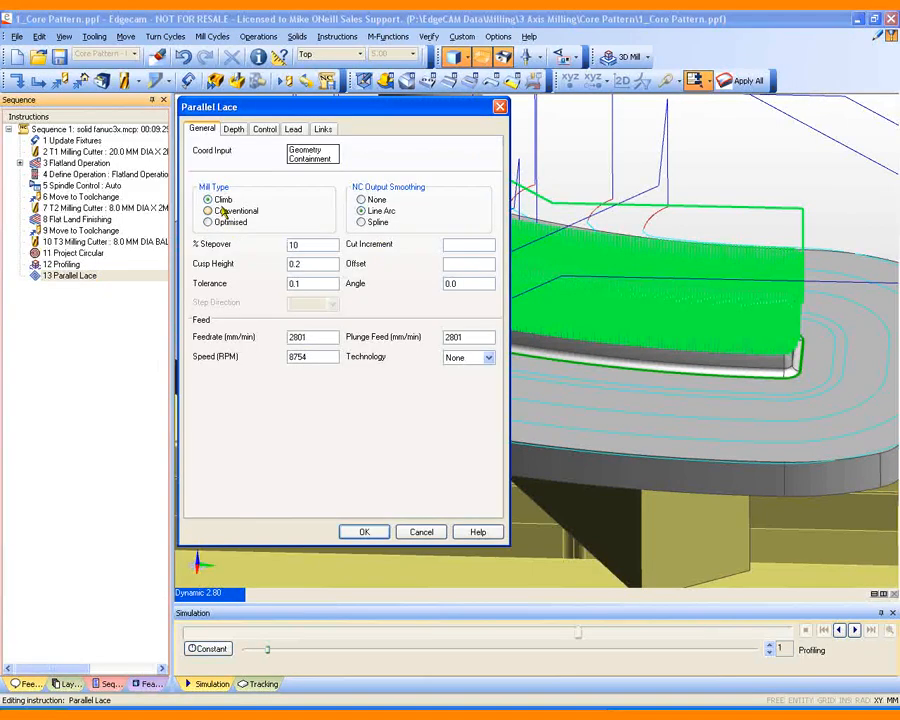
left_click(421, 534)
- Simulate the Parallel Lace instruction at a reduced speed to examine the arm's toolpath, and stop the simulation
right_click(70, 275)
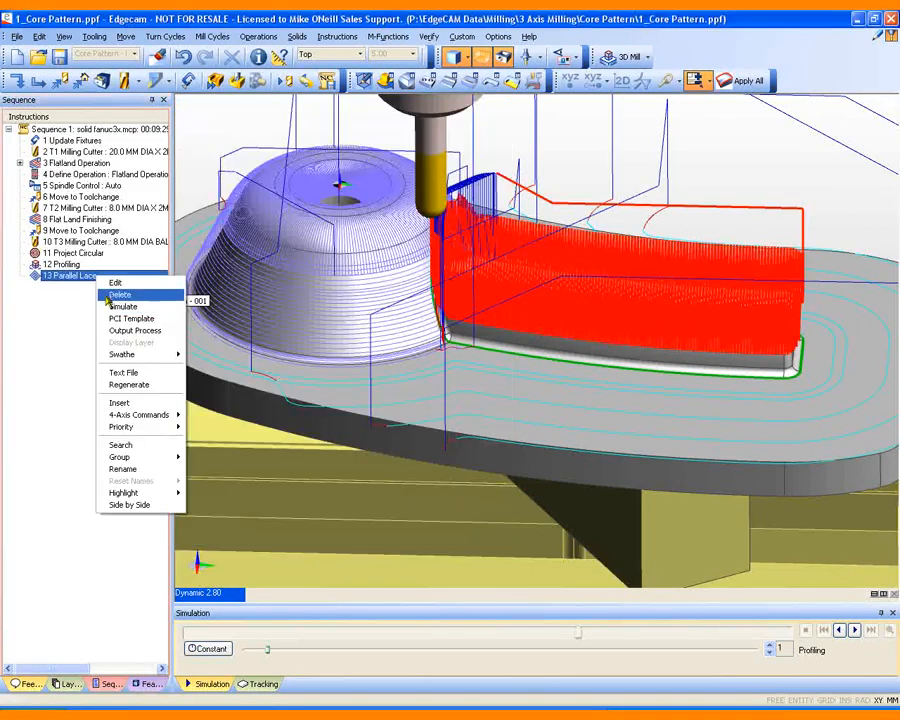
left_click(125, 304)
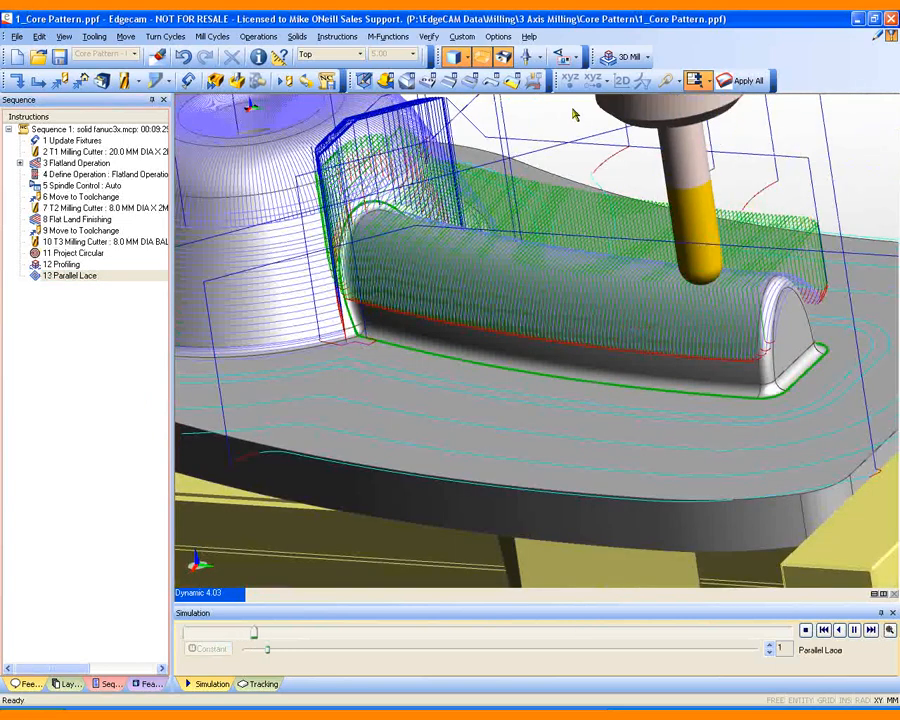
left_click_drag(268, 650, 251, 660)
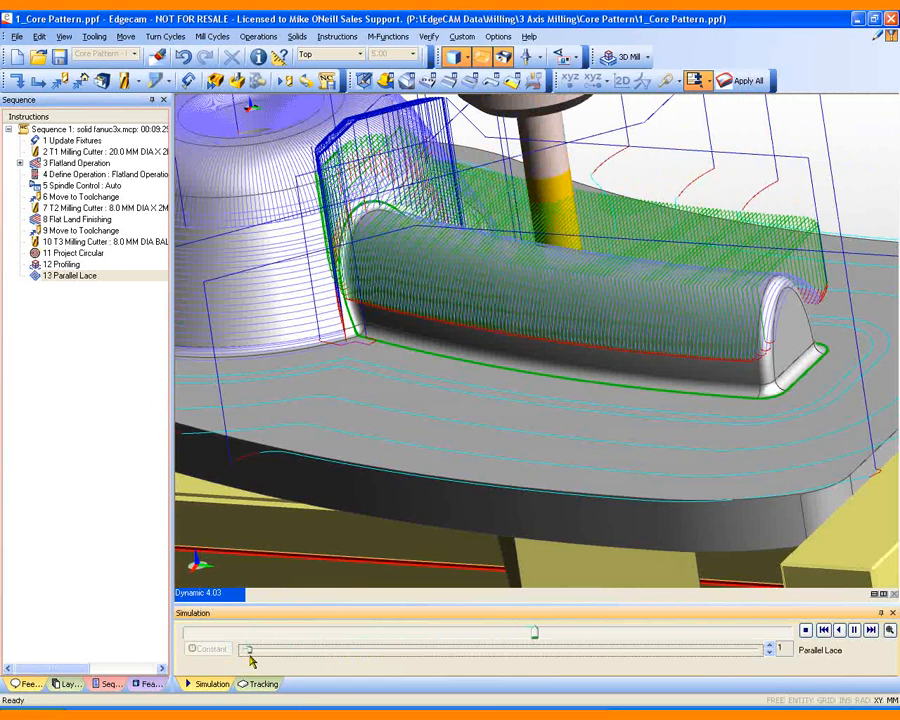
left_click_drag(250, 657, 236, 659)
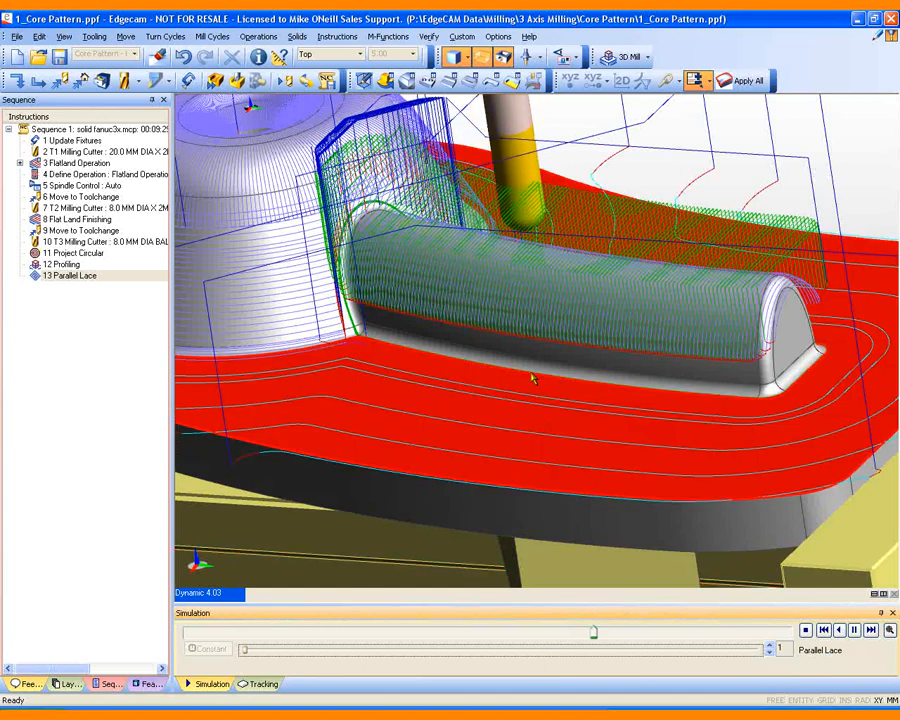
left_click(606, 355)
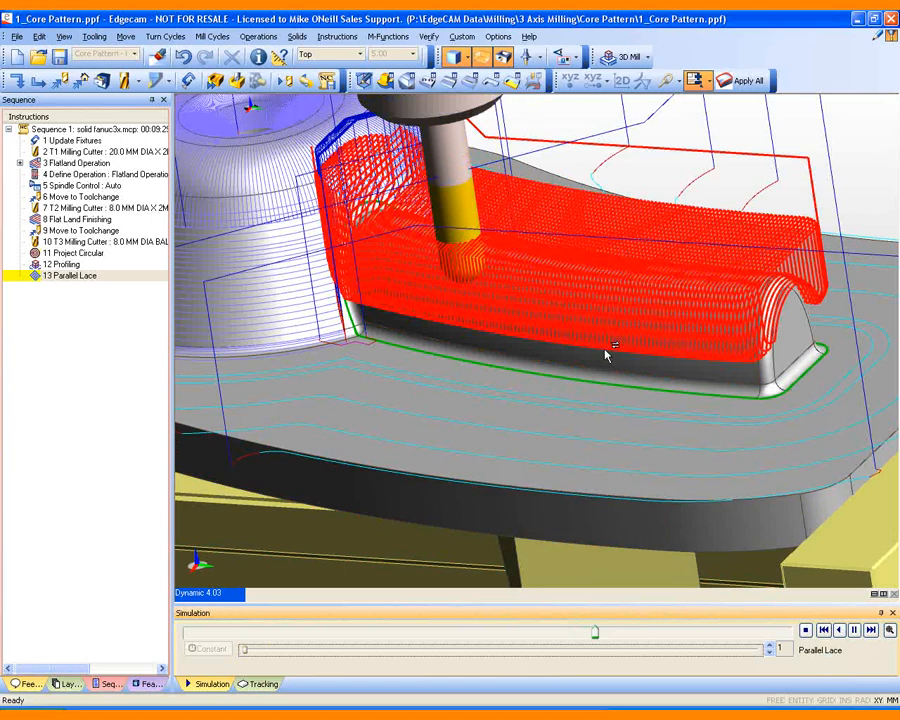
left_click(806, 632)
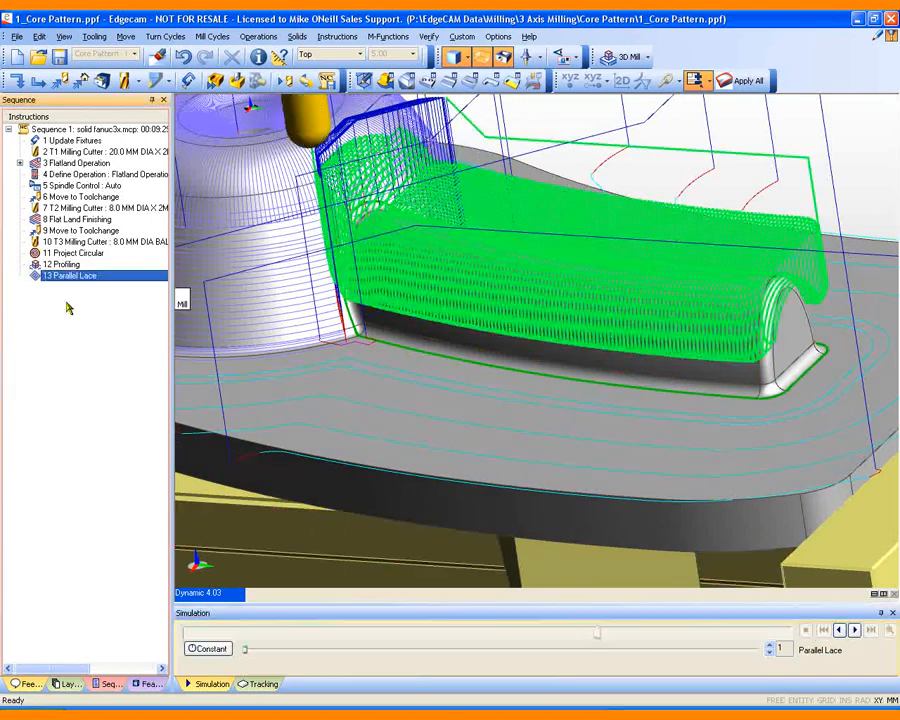
- Edit the Parallel Lace instruction to use the Up Mill strategy and Tool Contact boundary control, consulting the help topic on up or down milling
double_click(561, 223)
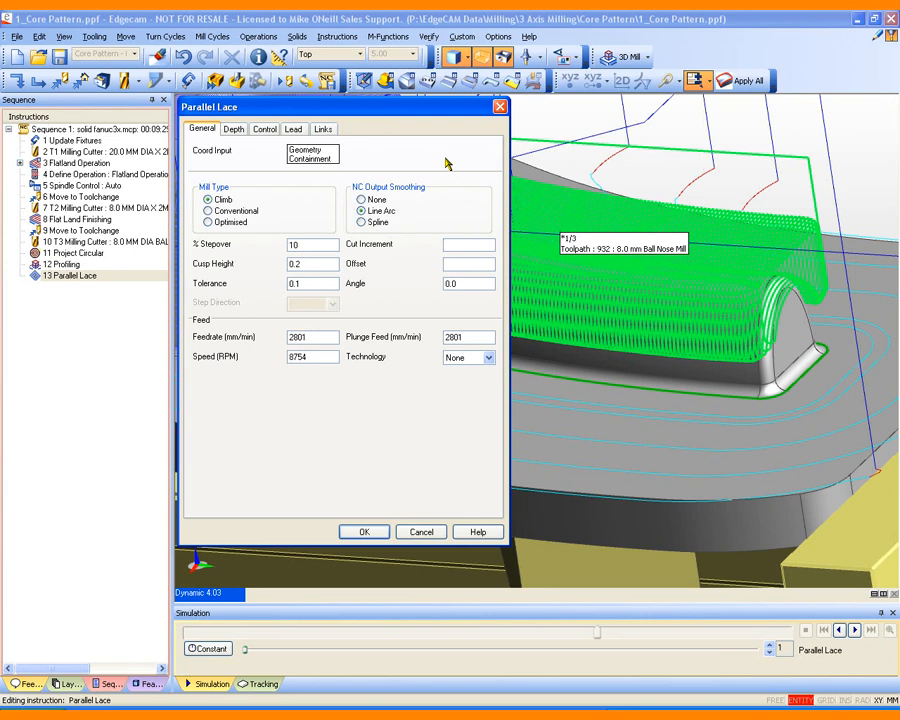
left_click(262, 130)
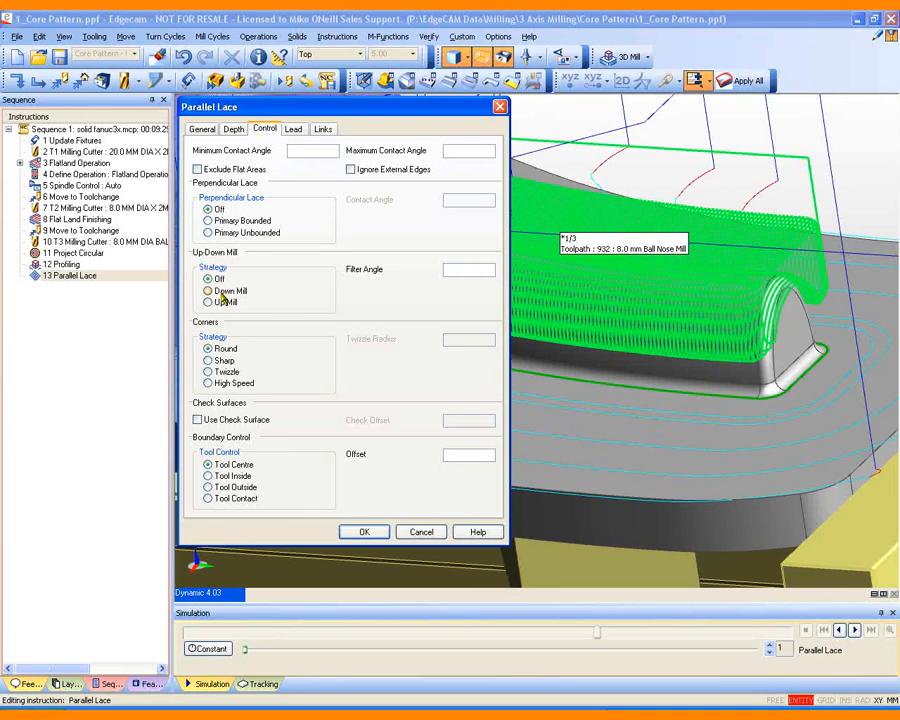
left_click(222, 303)
left_click(477, 531)
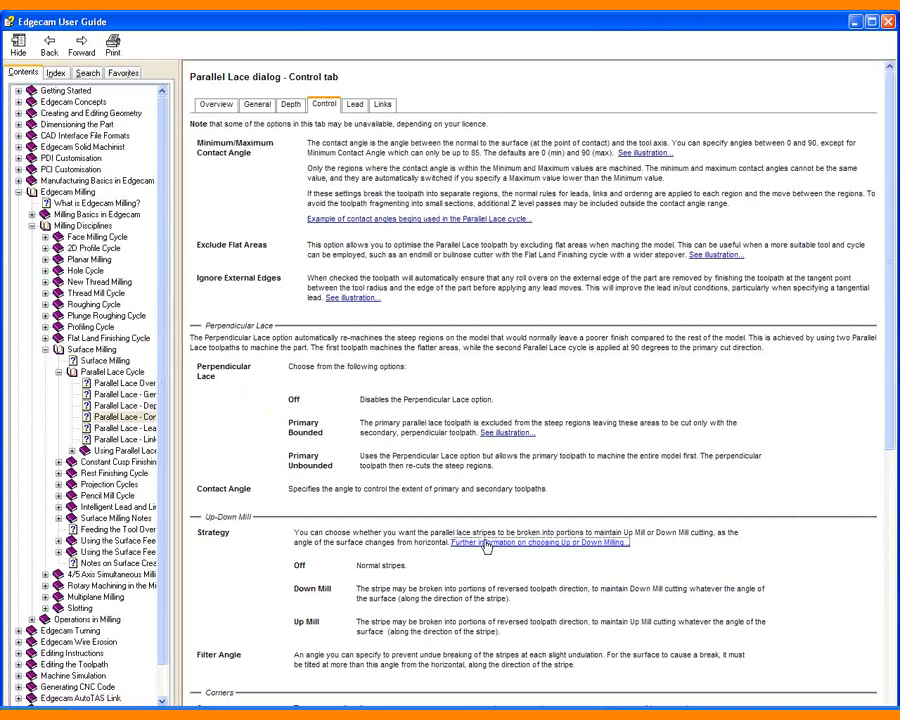
left_click(486, 543)
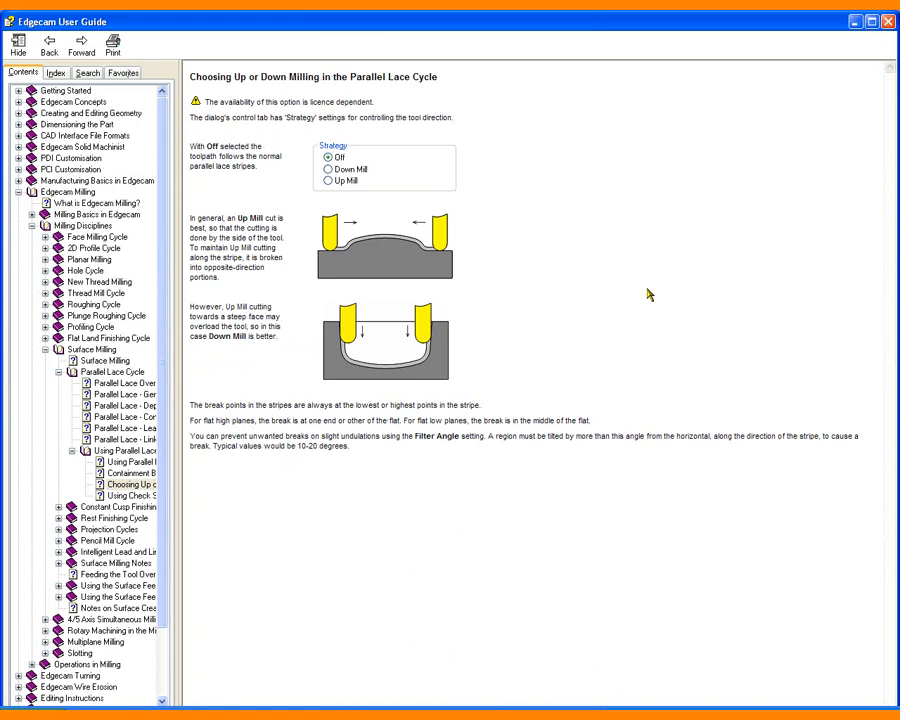
left_click(888, 22)
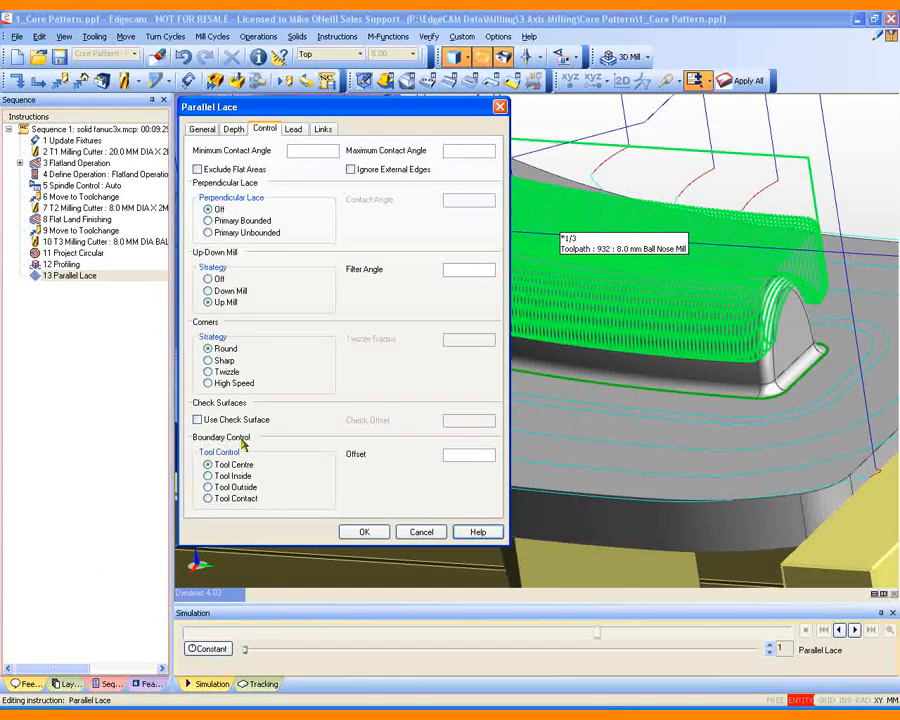
left_click(208, 498)
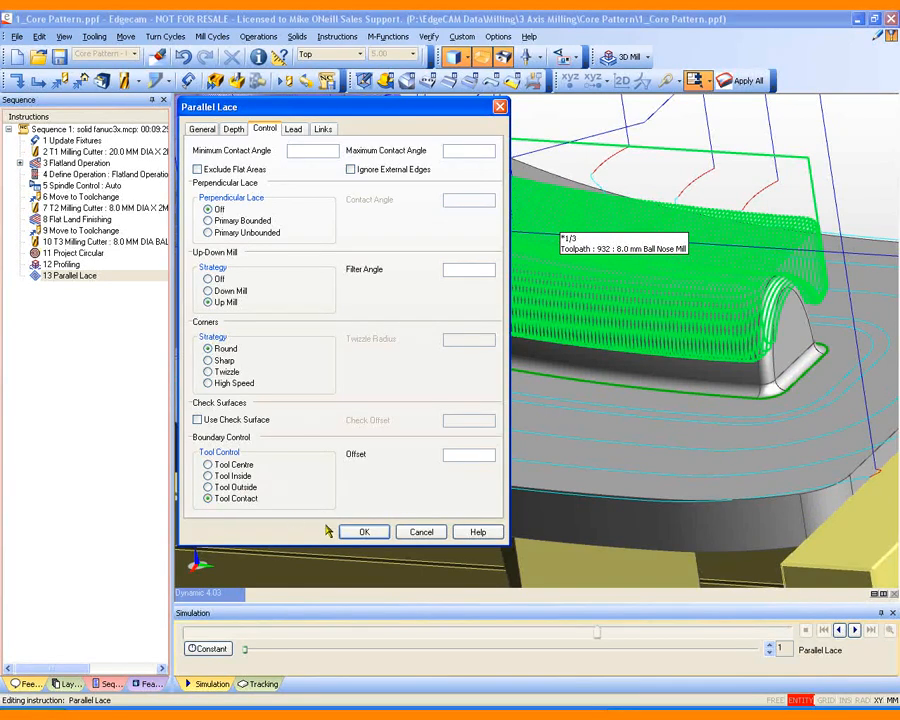
left_click(363, 533)
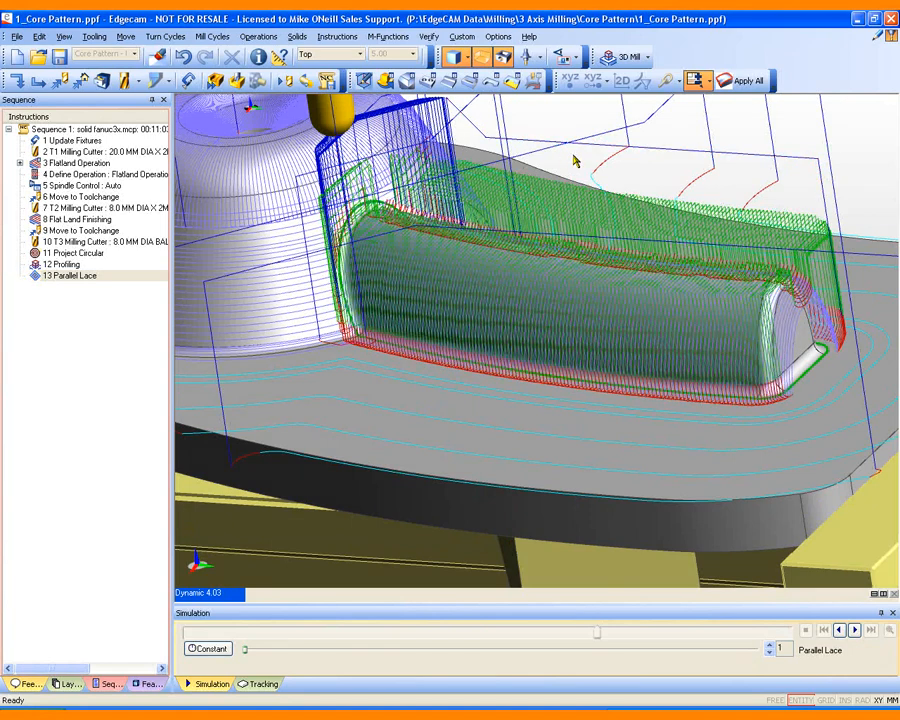
- Enable the Last option in the simulation mode settings
middle_click_drag(573, 155, 575, 161)
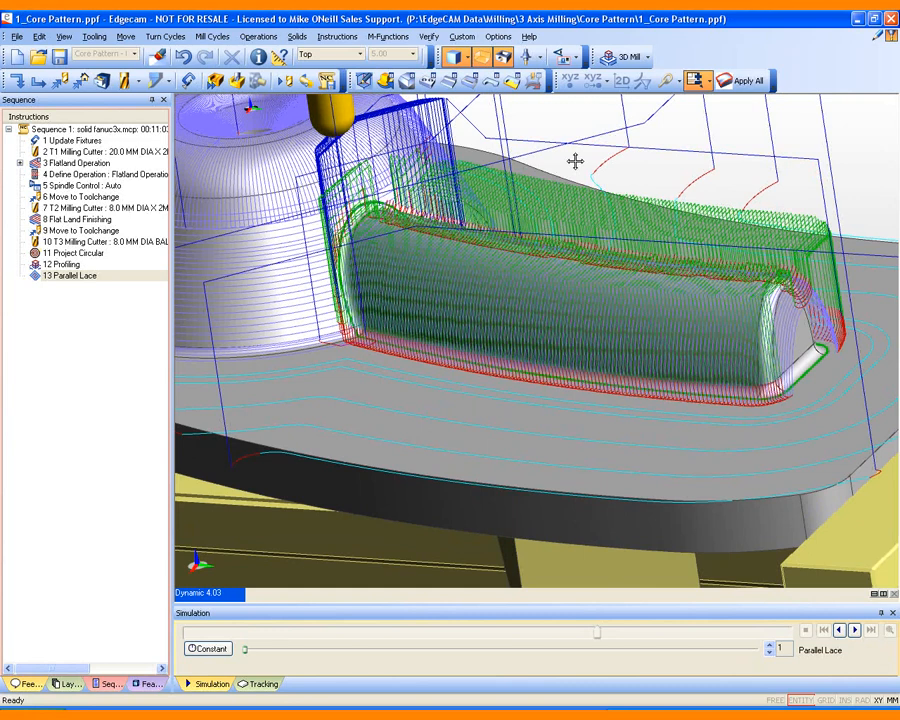
middle_click_drag(575, 161, 594, 143)
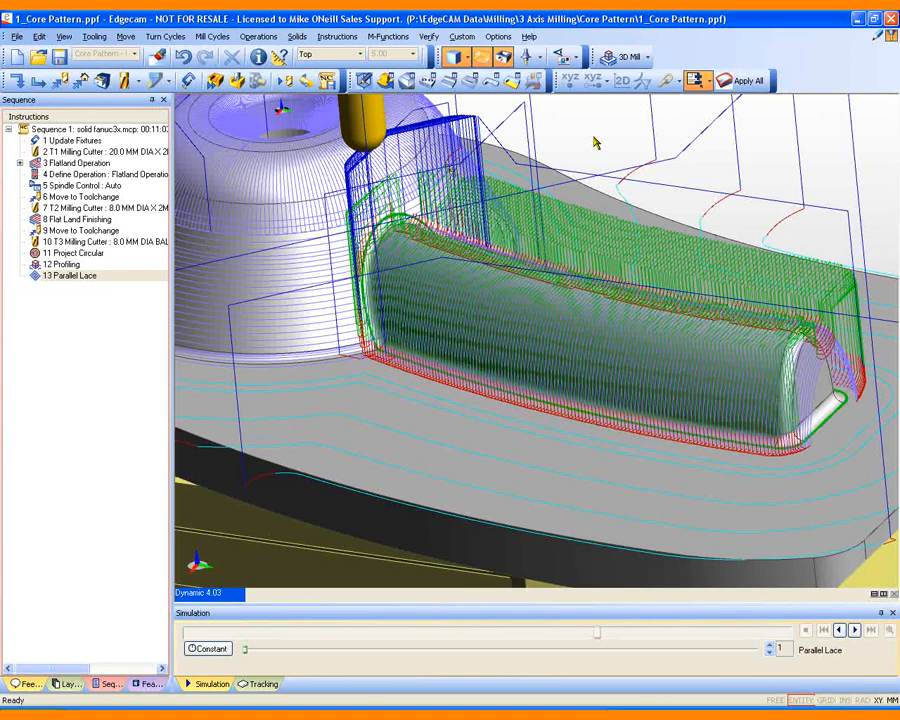
left_click(63, 36)
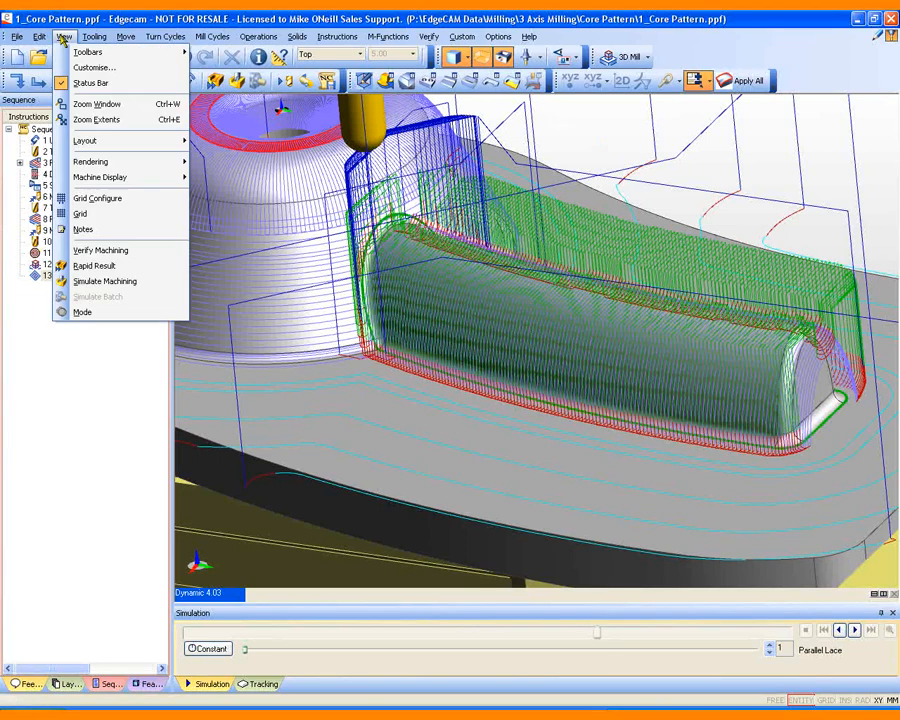
left_click(104, 312)
left_click(329, 150)
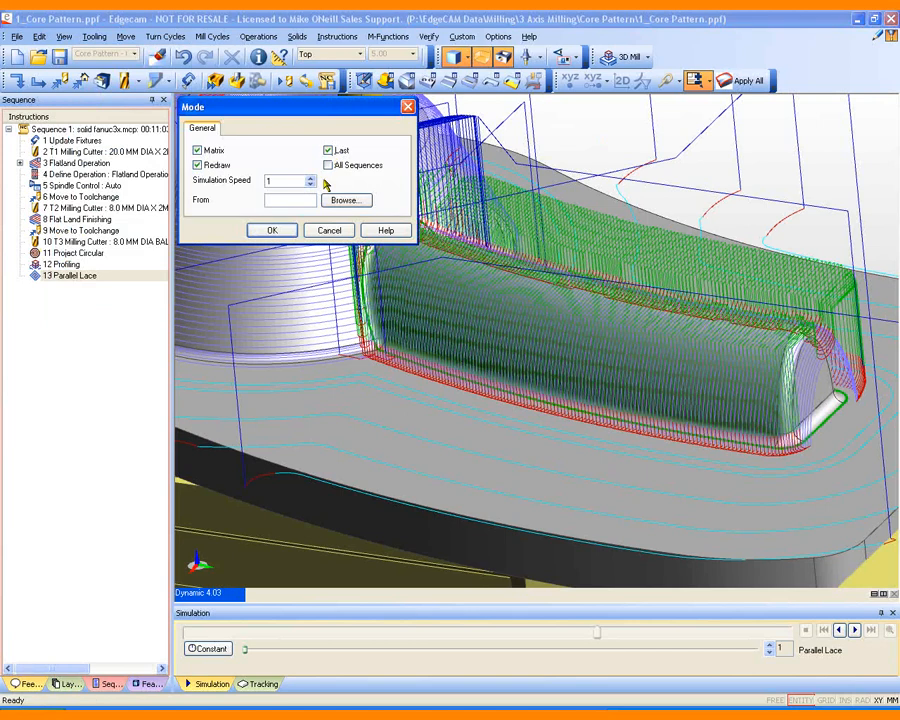
left_click(274, 231)
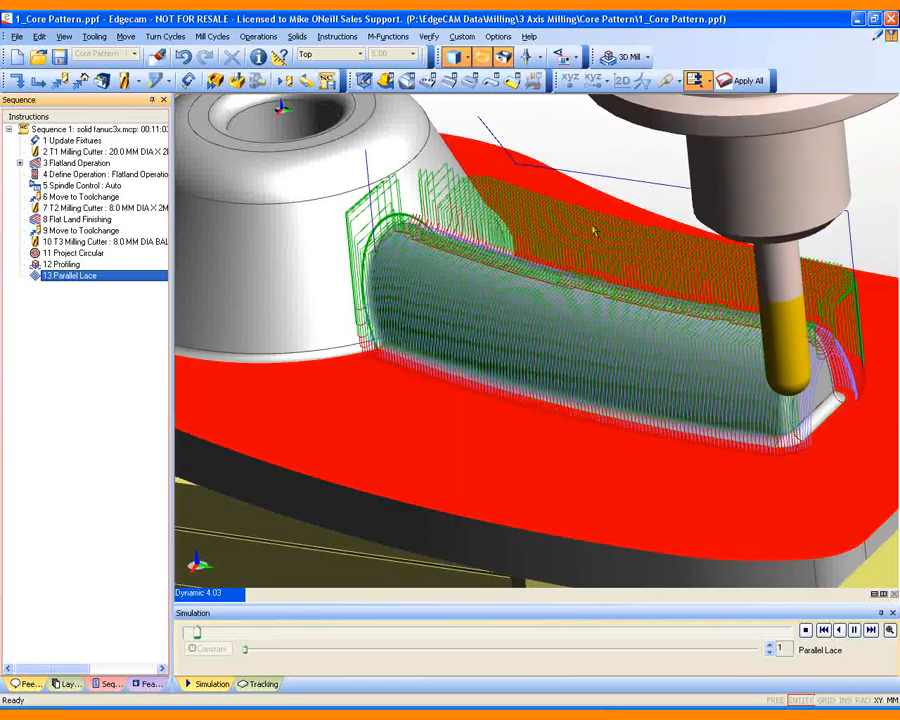
- Inspect the Parallel Lace simulation and the face where the curved arm meets the boss
middle_click_drag(431, 424, 598, 403)
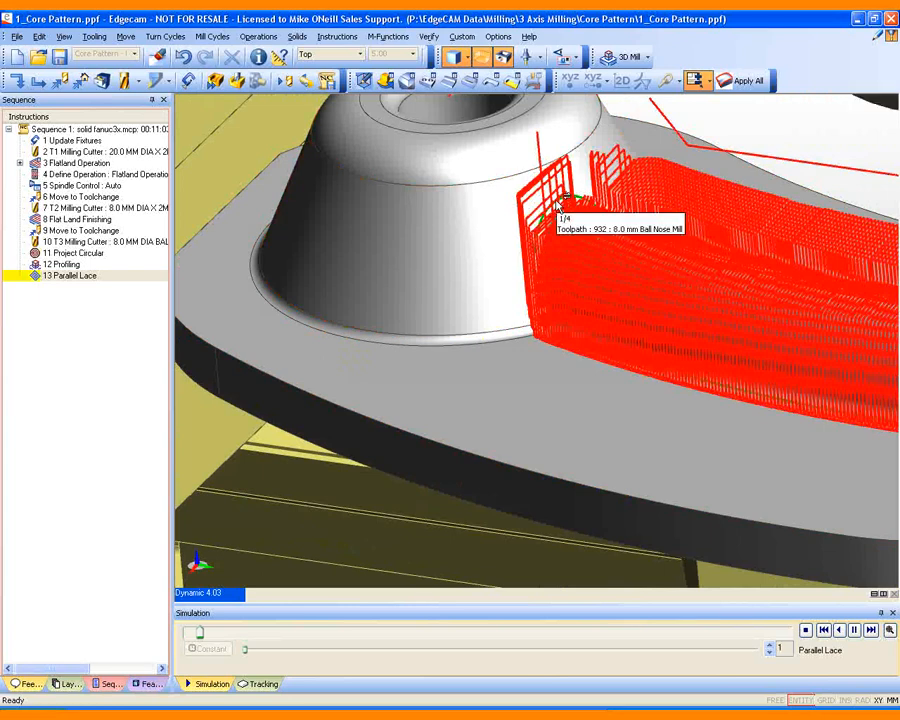
key("Tab")
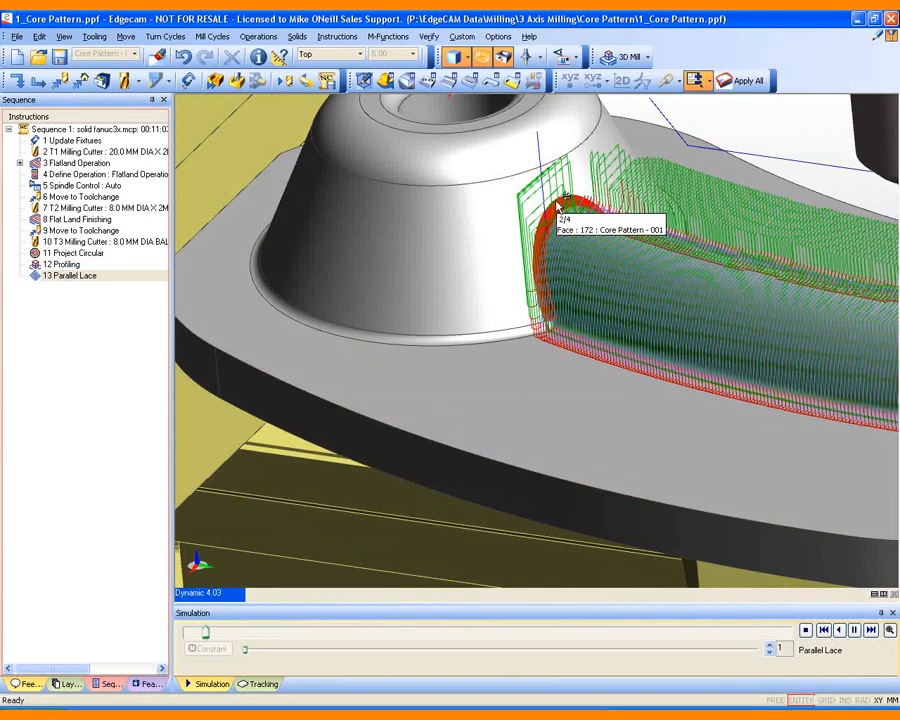
middle_click_drag(697, 234, 541, 265)
scroll(541, 265, "down", 1)
scroll(543, 268, "down", 1)
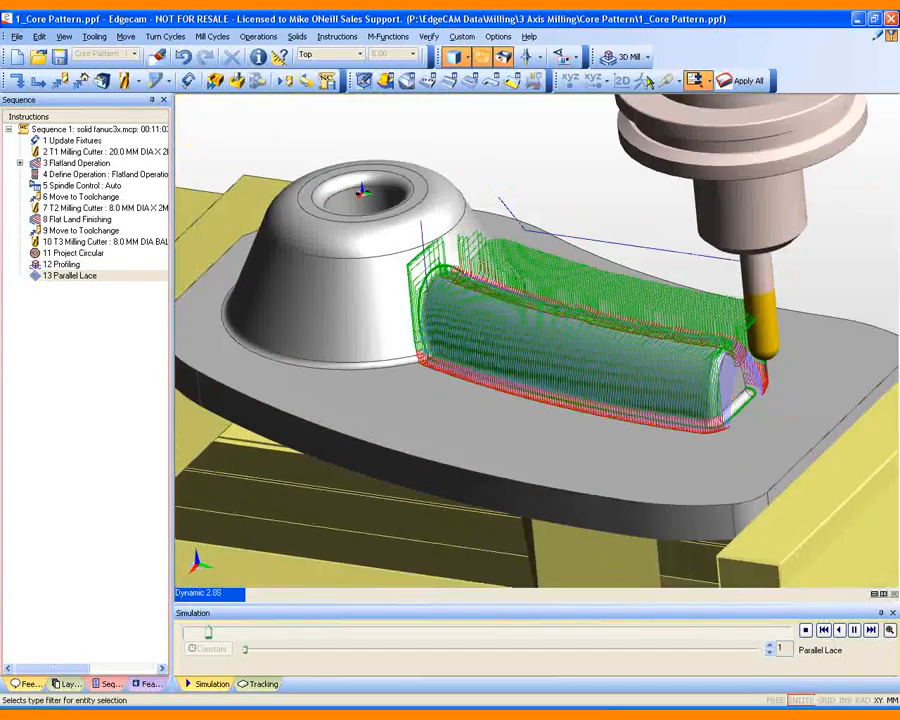
- Start a Pencil Mill cycle with the 4 mm ball nose cutter, review its lead and link settings, and accept them
left_click(628, 56)
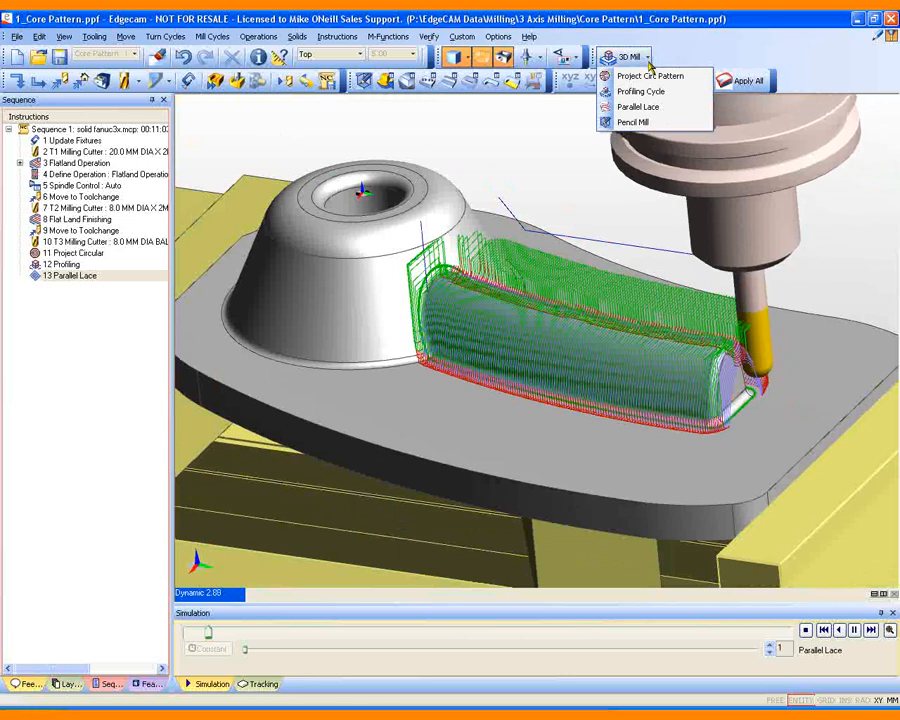
left_click(640, 122)
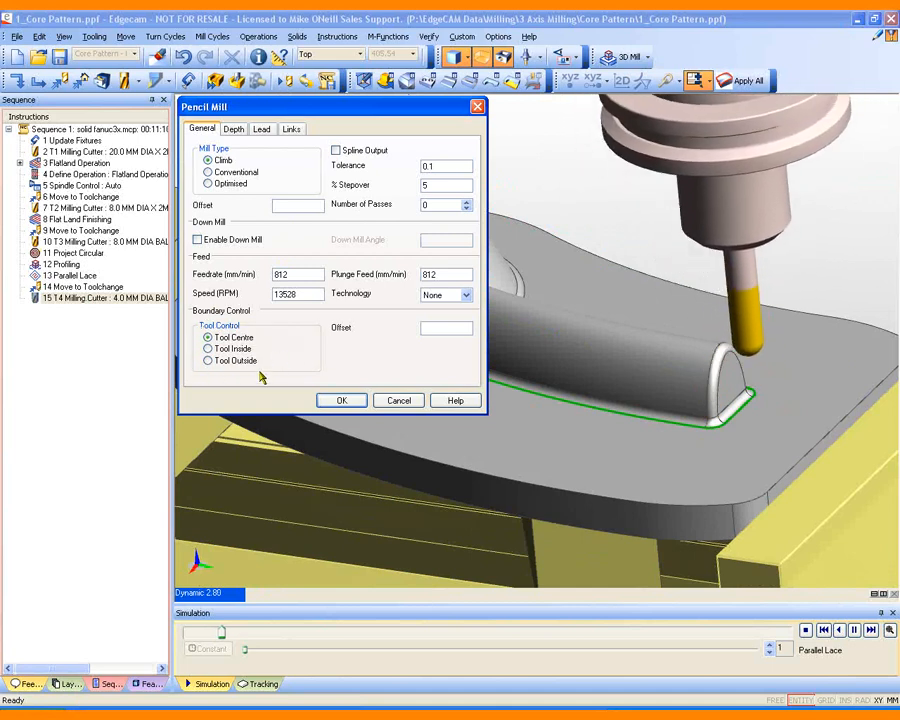
left_click(261, 129)
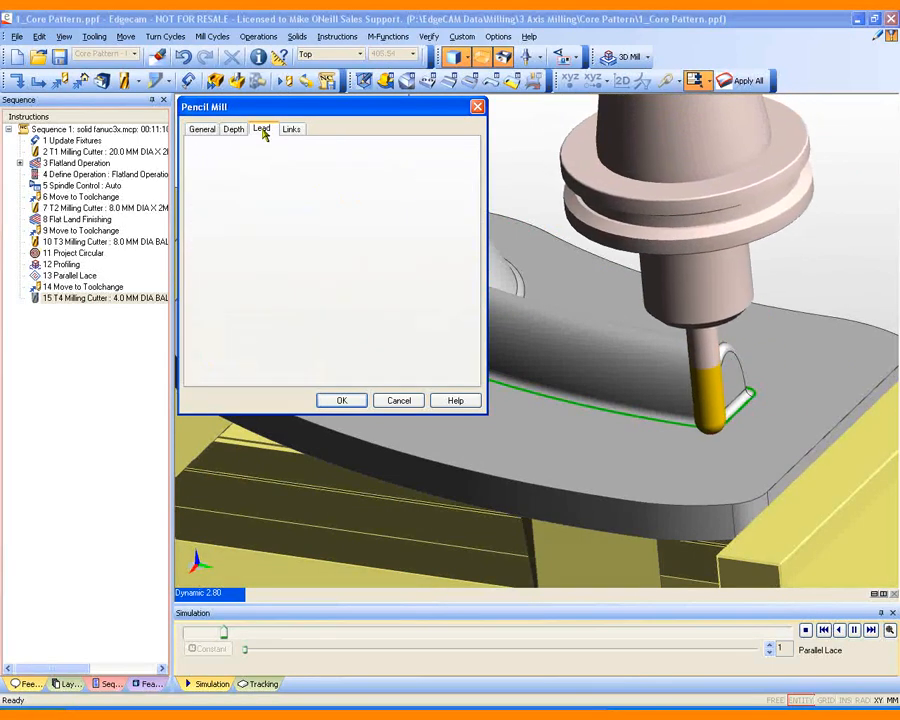
left_click(291, 129)
left_click(265, 131)
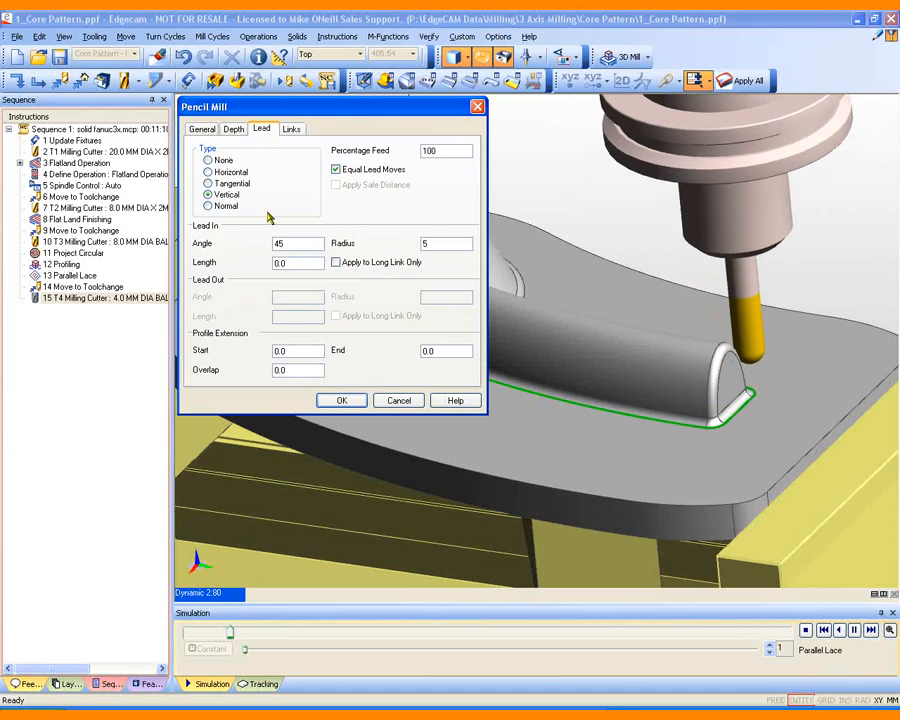
left_click(322, 402)
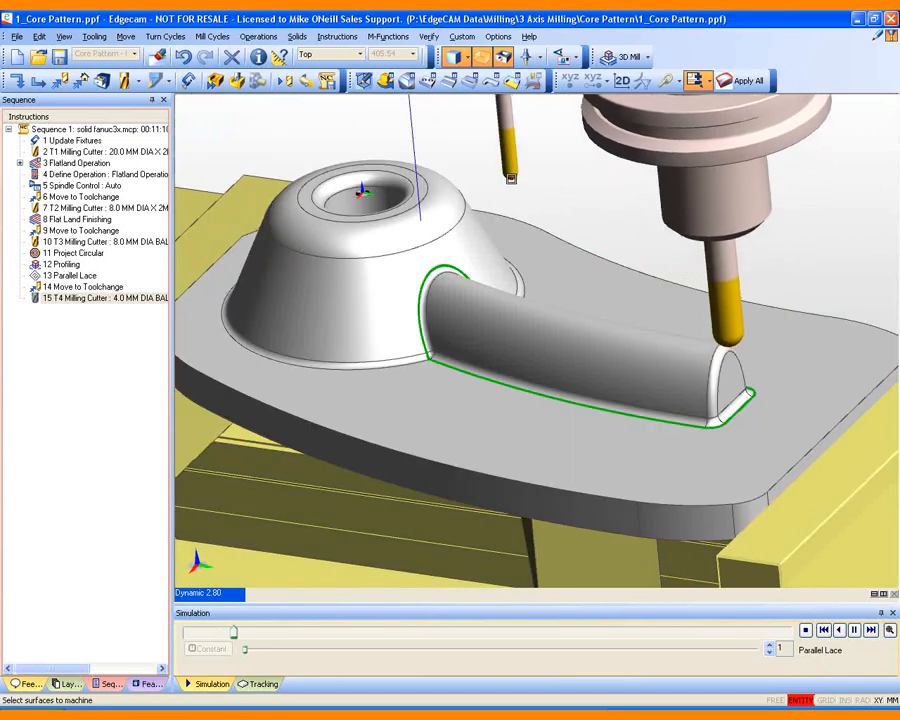
- Generate the Pencil Mill toolpath with the core pattern solid as geometry and no containment boundary
left_click(507, 229)
right_click(505, 184)
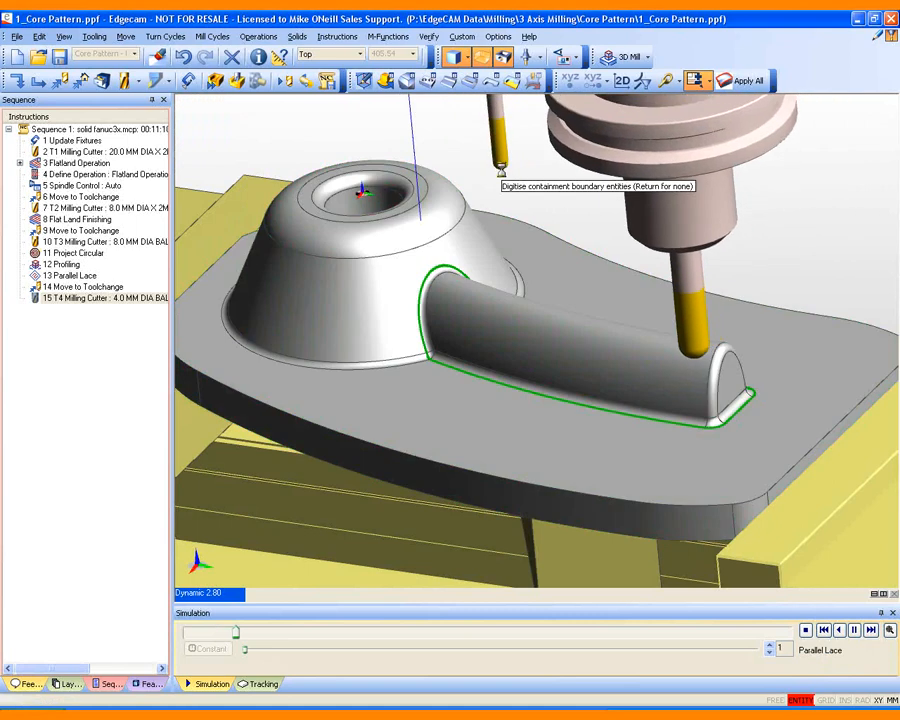
right_click(503, 178)
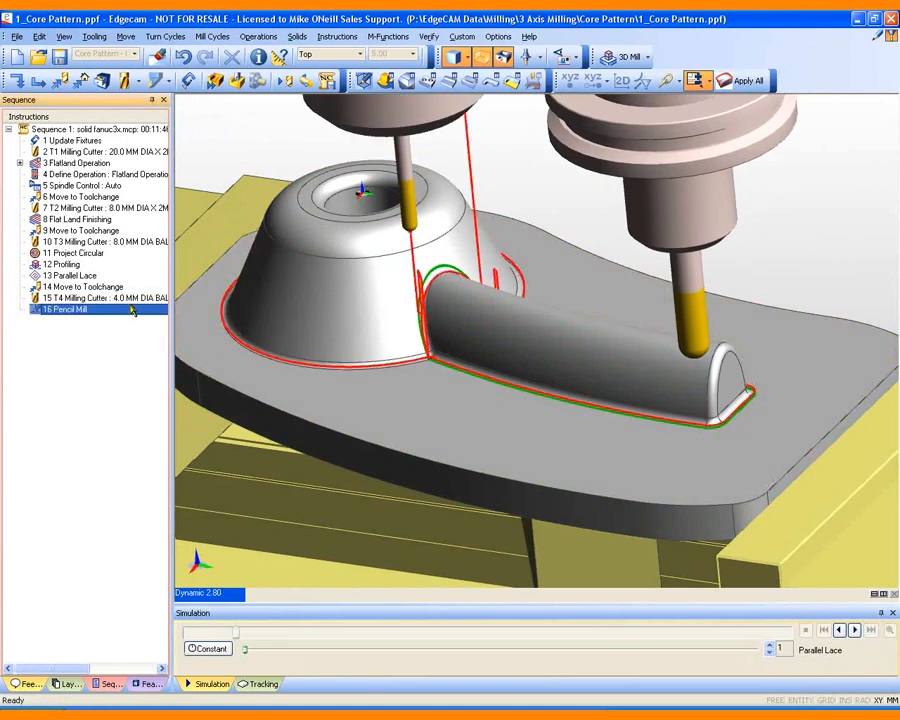
- Simulate the Pencil Mill cycle and inspect its path around the boss base fillet and the arm joint
double_click(132, 310)
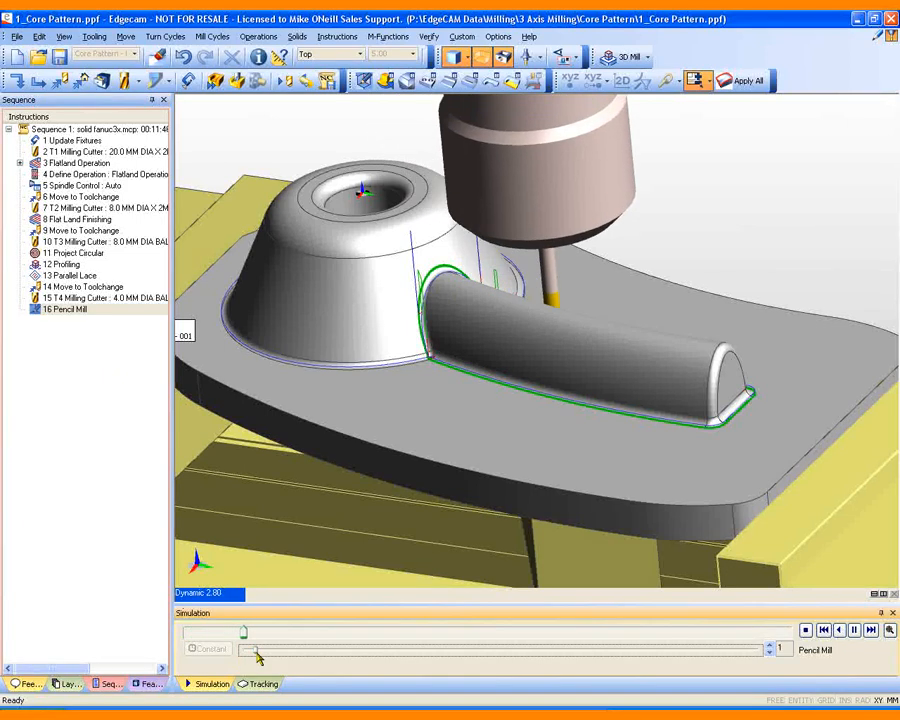
middle_click_drag(509, 216, 522, 179)
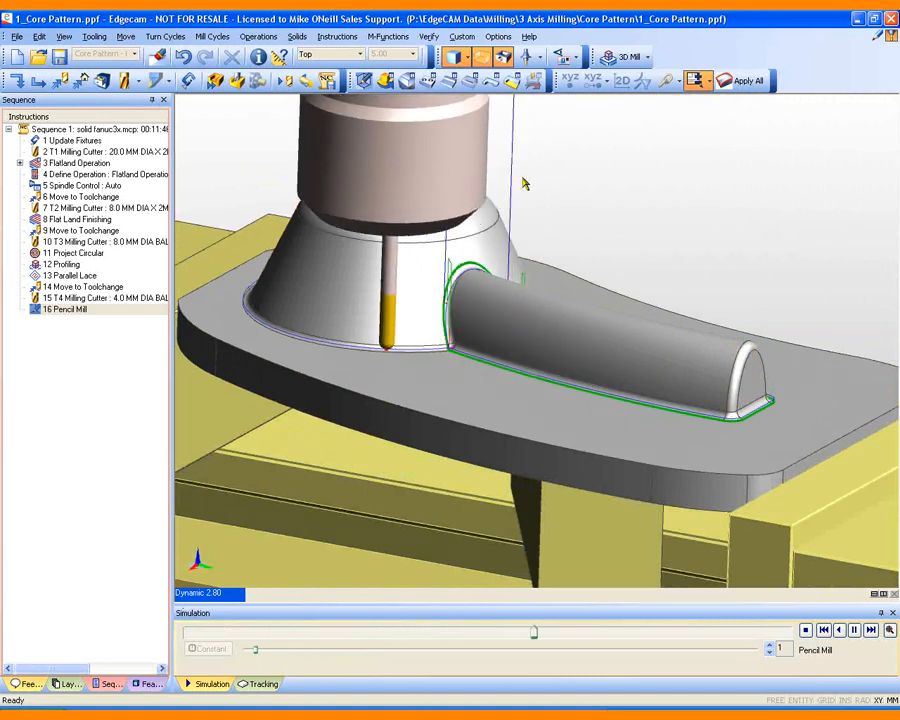
middle_click_drag(532, 190, 261, 203)
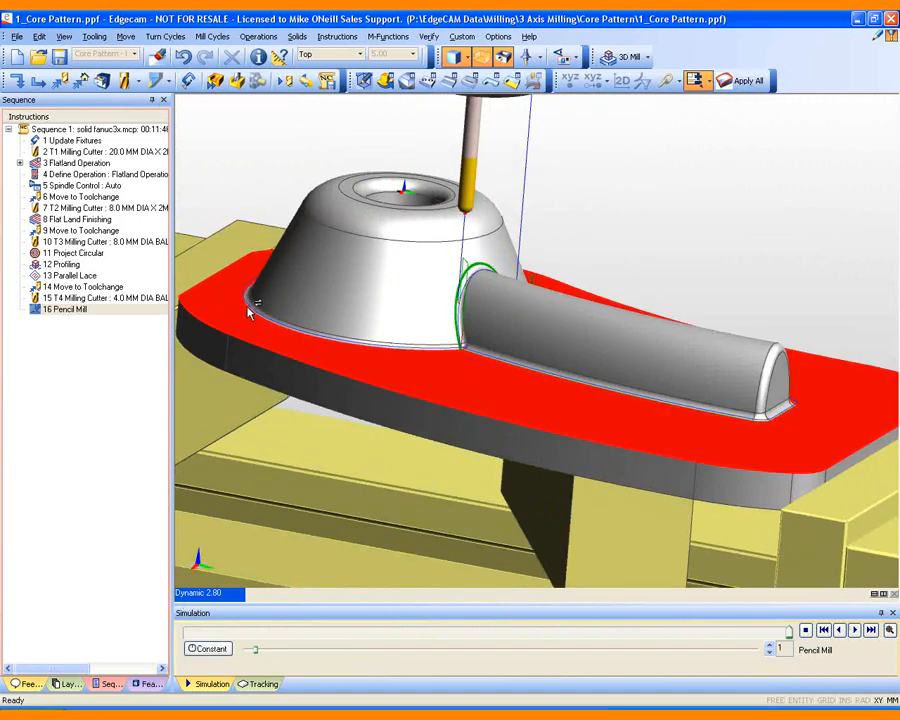
scroll(460, 343, "up", 3)
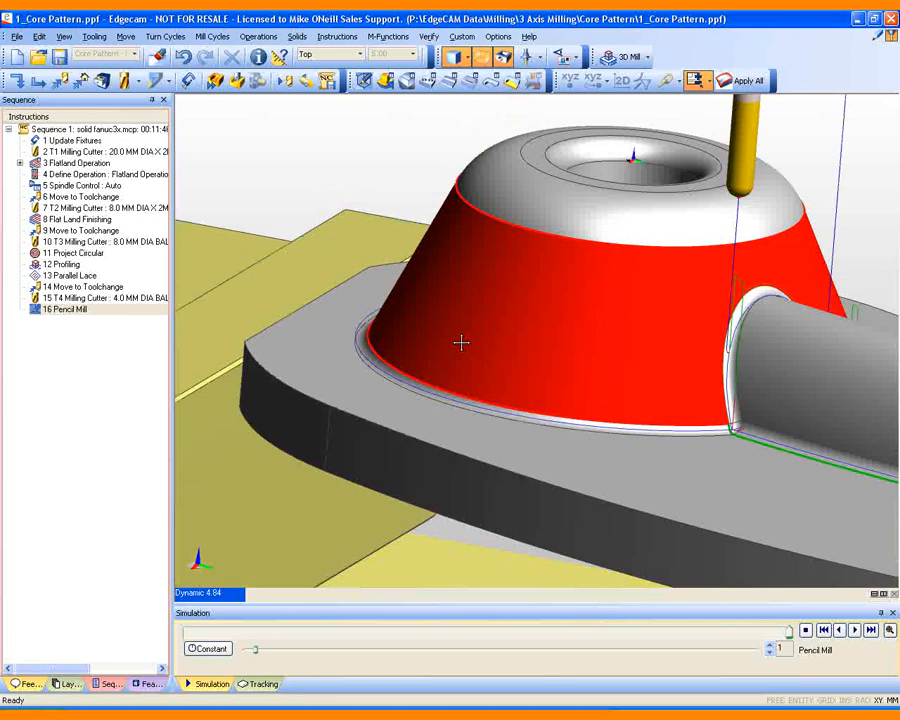
scroll(460, 343, "up", 2)
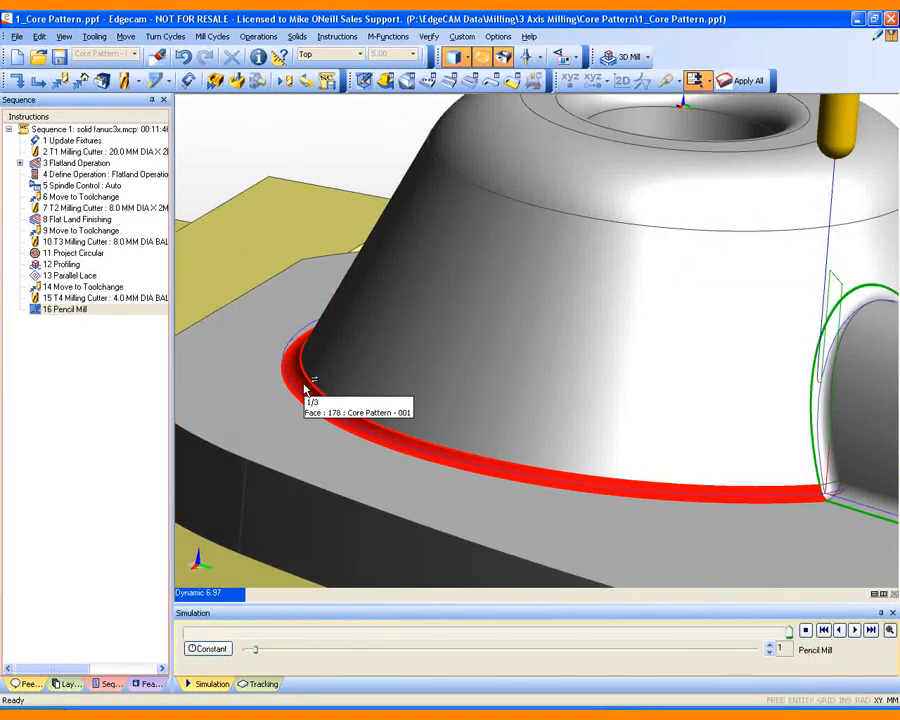
middle_click_drag(665, 386, 370, 283)
scroll(372, 280, "down", 2)
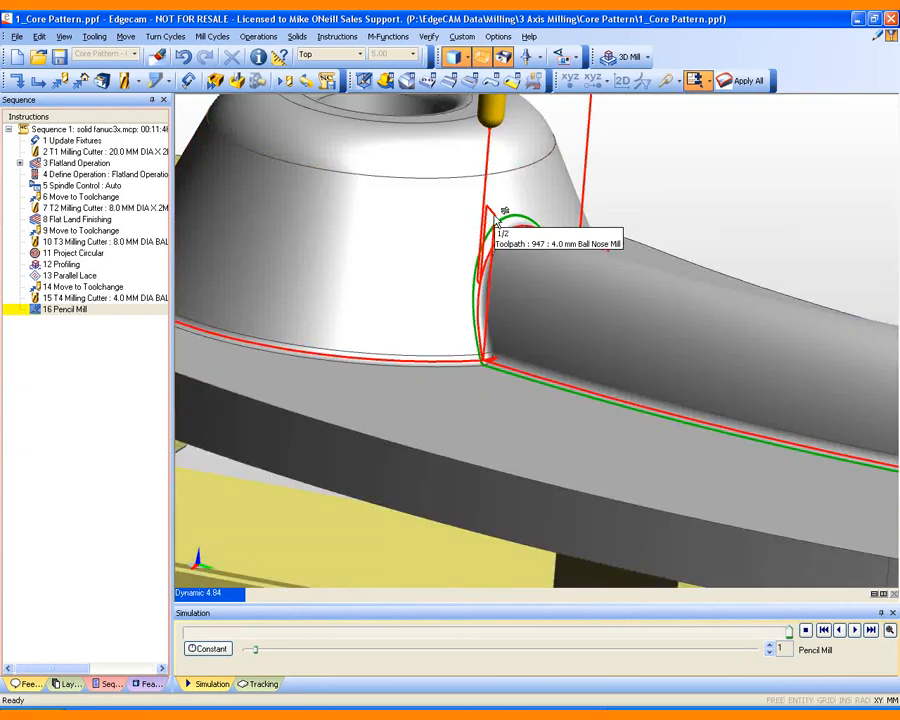
- Edit the Pencil Mill cycle to enable Down Mill and Clip to Depth, and submit the changes
double_click(496, 219)
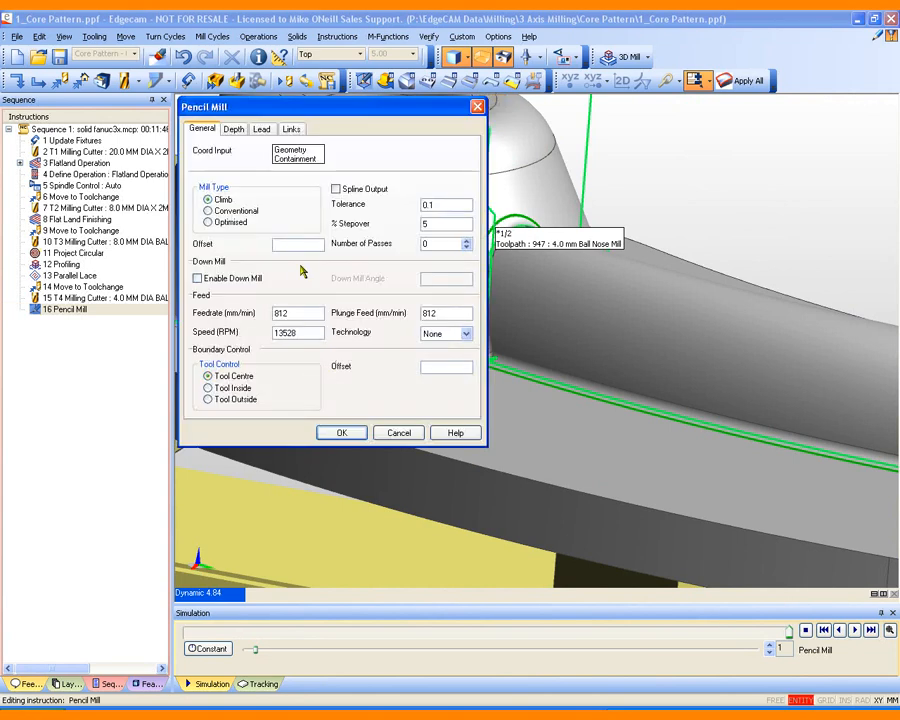
left_click(229, 280)
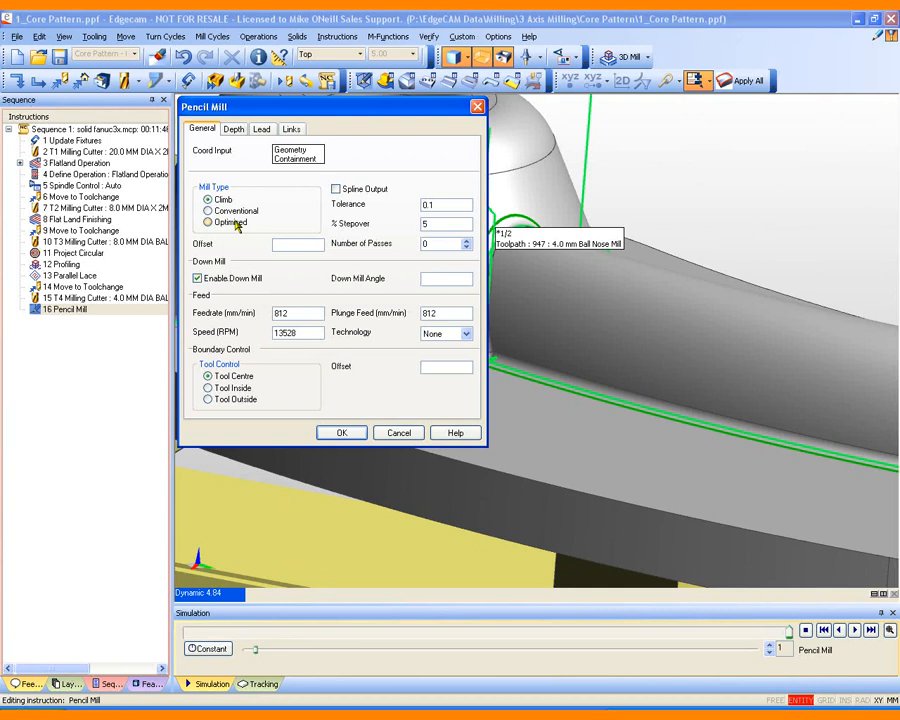
left_click(234, 129)
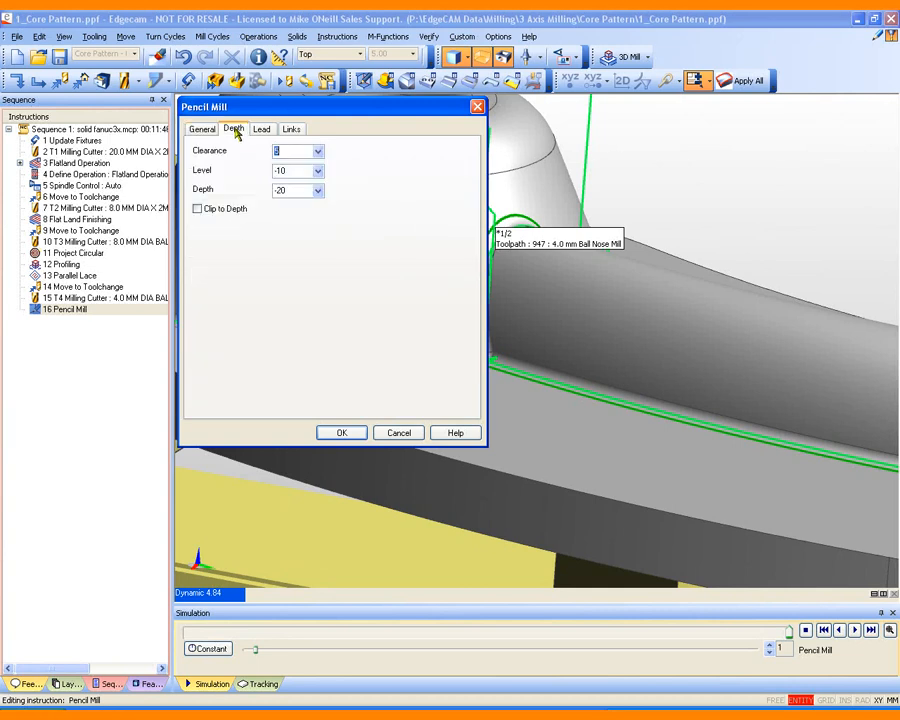
left_click(219, 209)
left_click(341, 434)
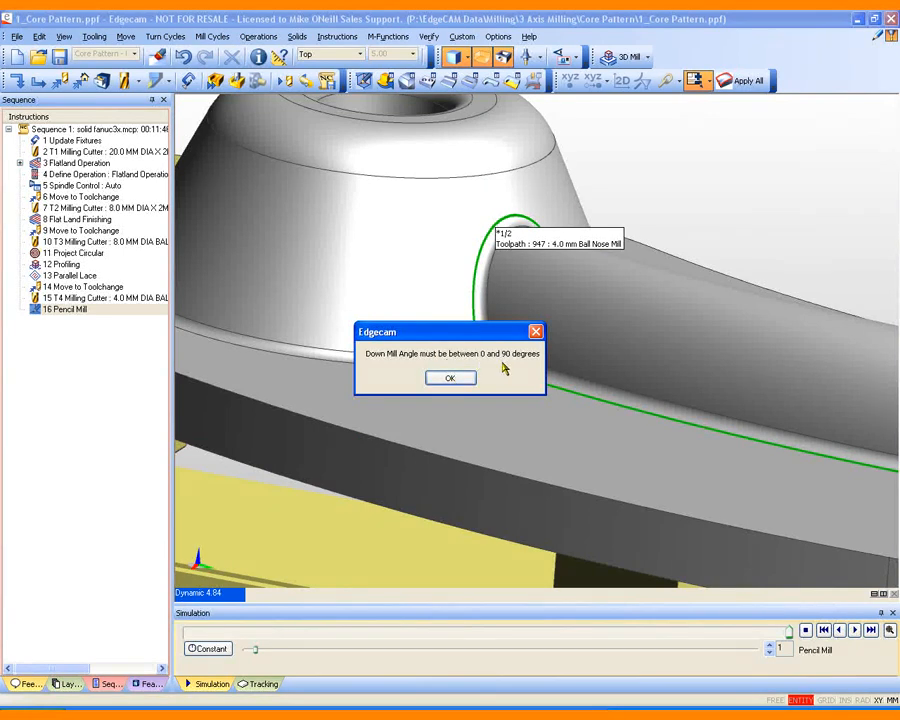
- Set the Pencil Mill cycle's Down Mill Angle to 60 degrees and regenerate the toolpath
left_click(452, 378)
left_click(452, 379)
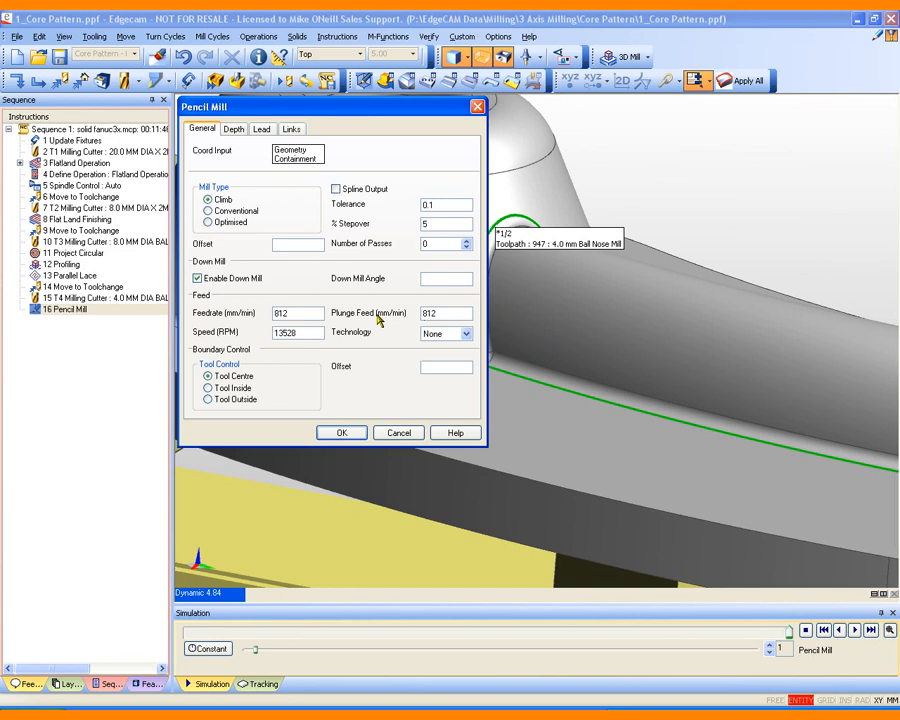
left_click(440, 278)
type("60")
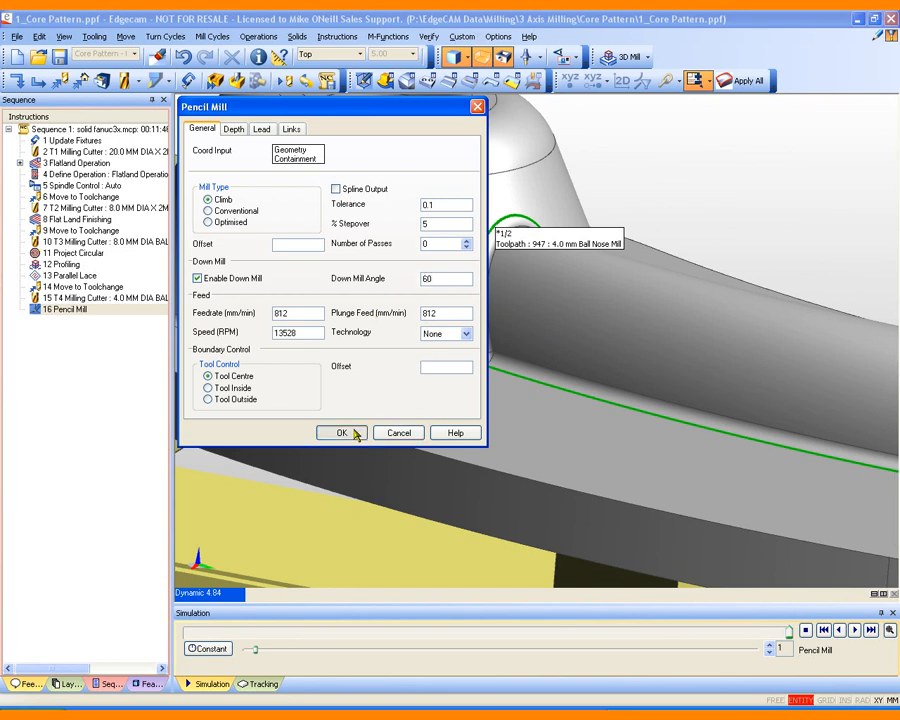
left_click(354, 432)
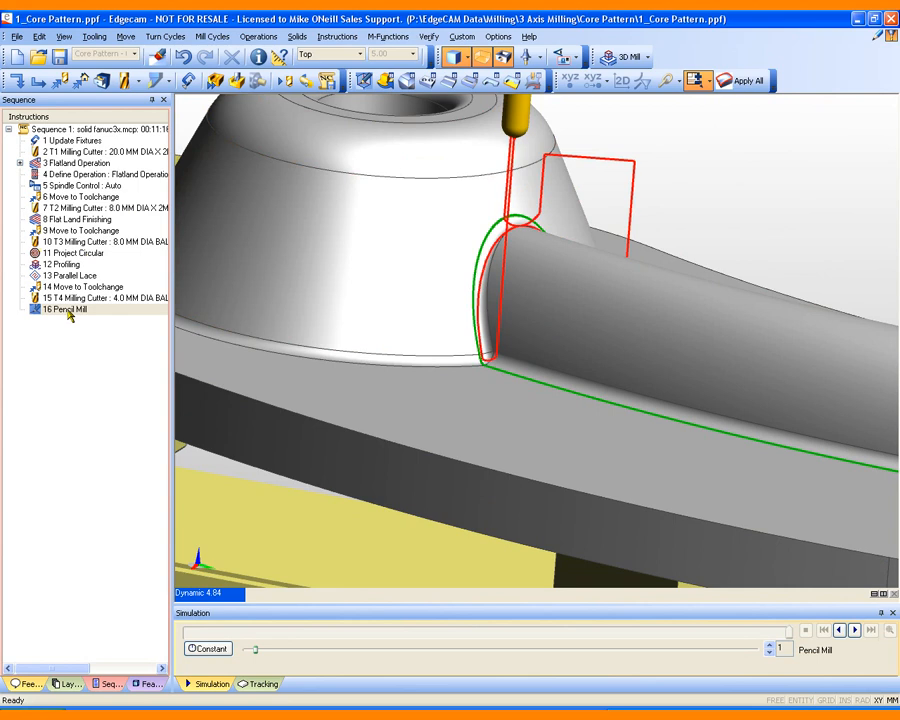
- Replay the edited Pencil Mill cycle and inspect its passes where the arm meets the boss
right_click(70, 313)
left_click(84, 341)
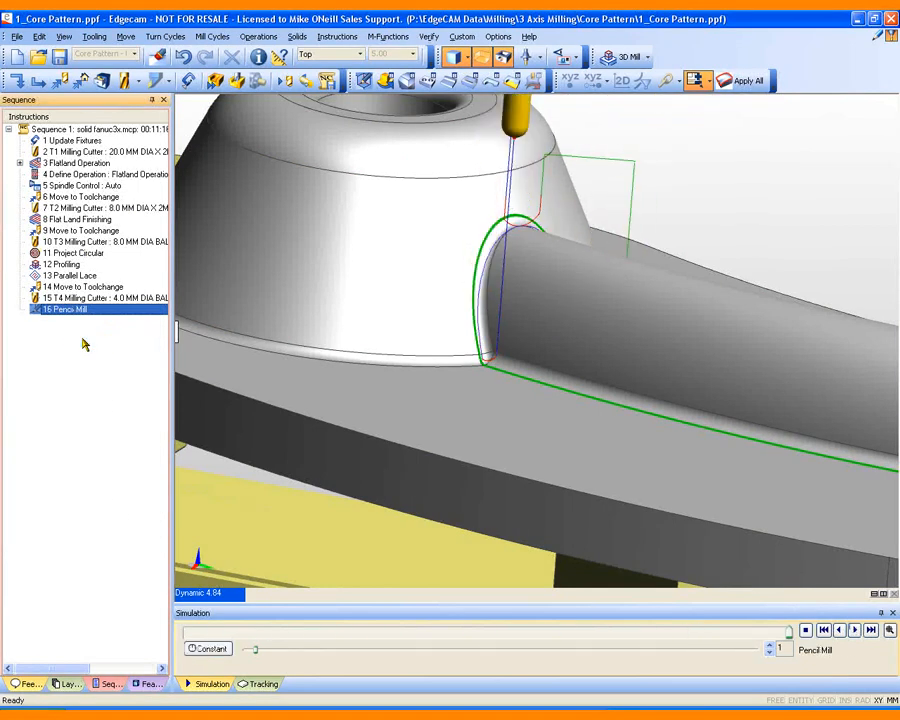
mouse_move(743, 214)
middle_mouse_down()
mouse_move(791, 281)
mouse_move(773, 270)
middle_mouse_up()
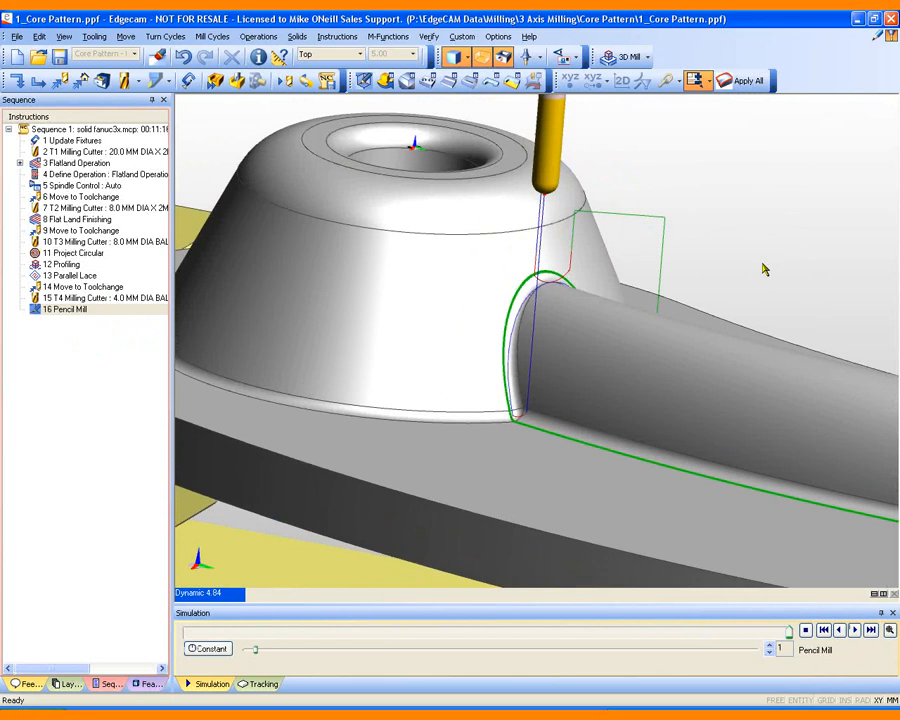
right_click(58, 318)
left_click(75, 343)
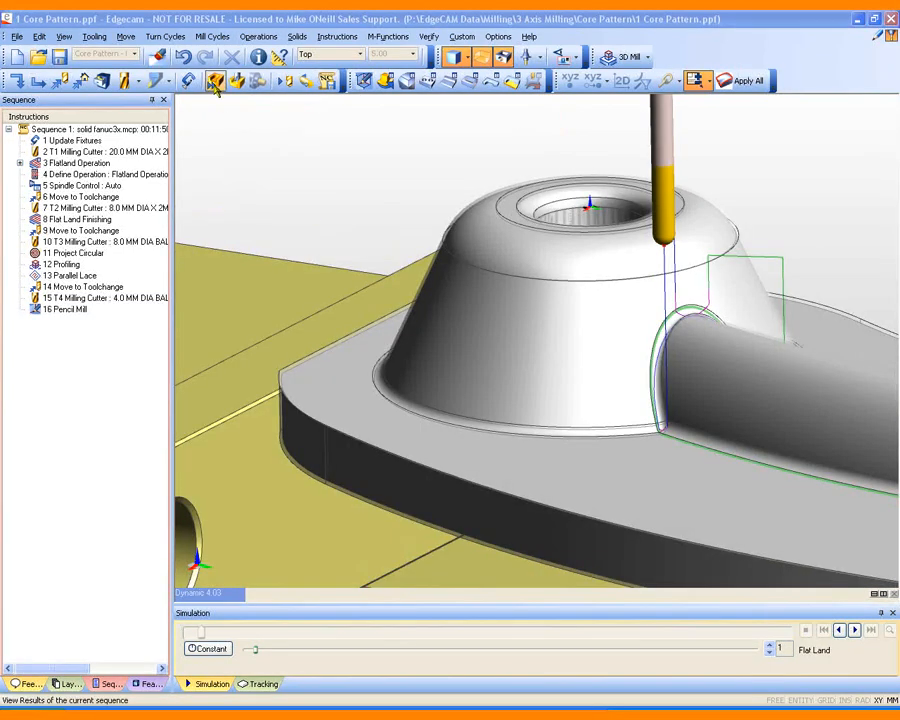
- Open the sequence results in the Simulator, run them without the output pane, review the stop options, and return to Edgecam
left_click(213, 81)
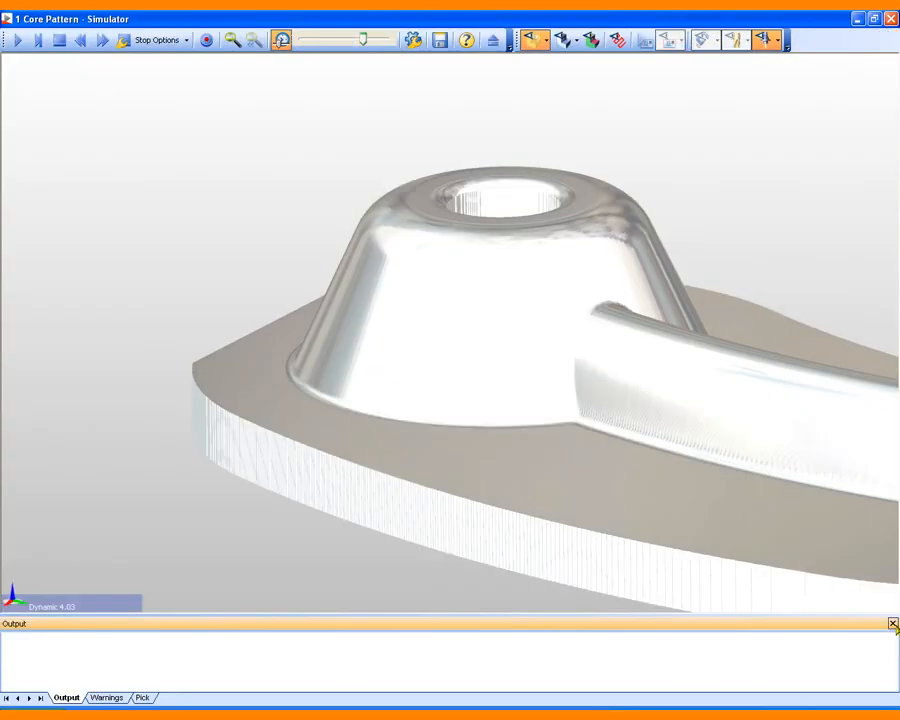
left_click(893, 625)
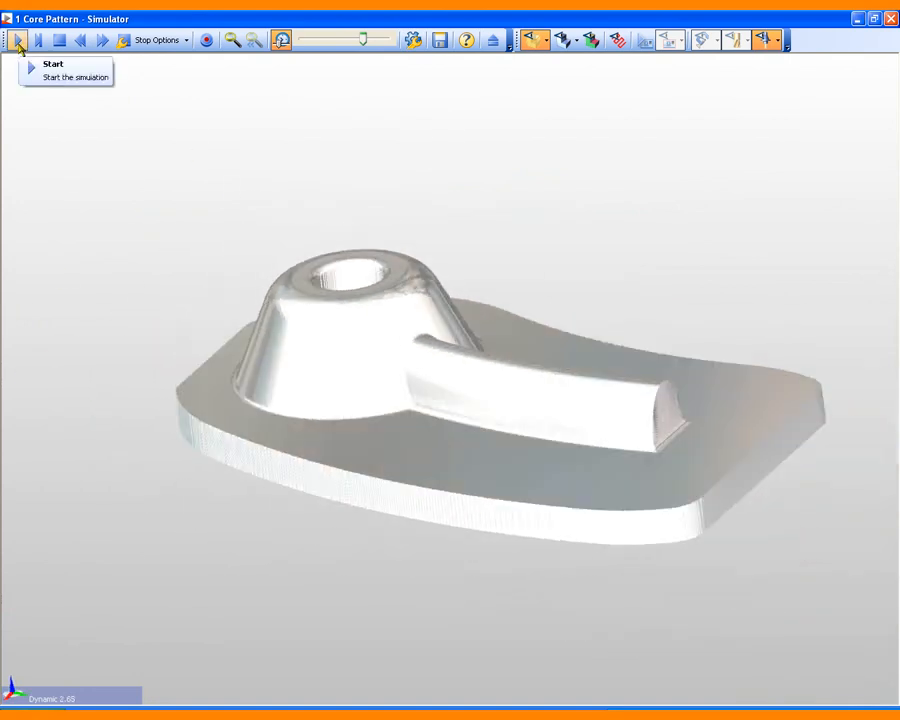
left_click(18, 40)
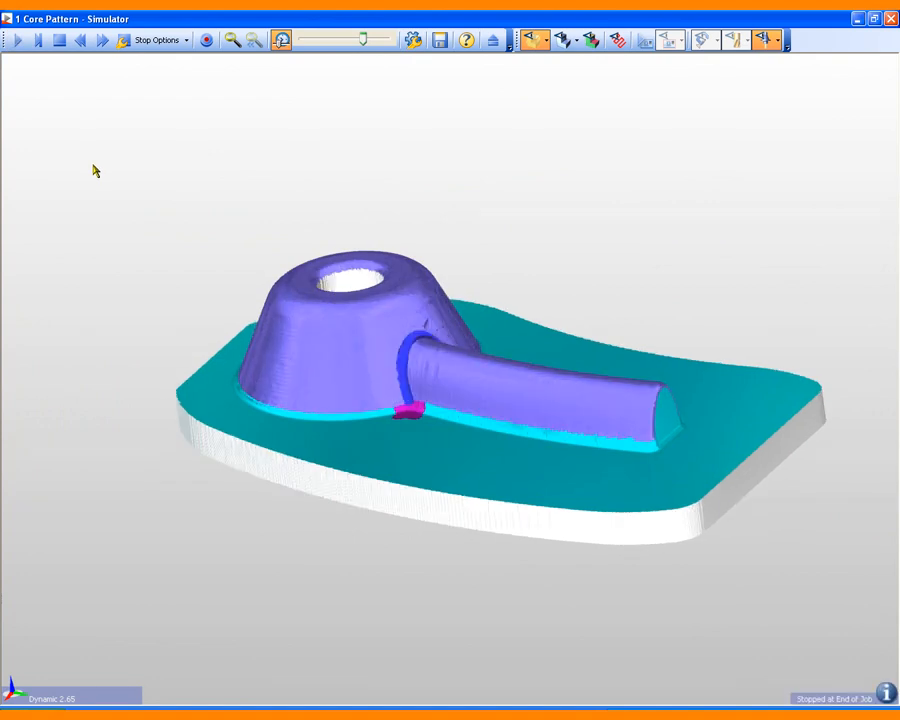
left_click(186, 41)
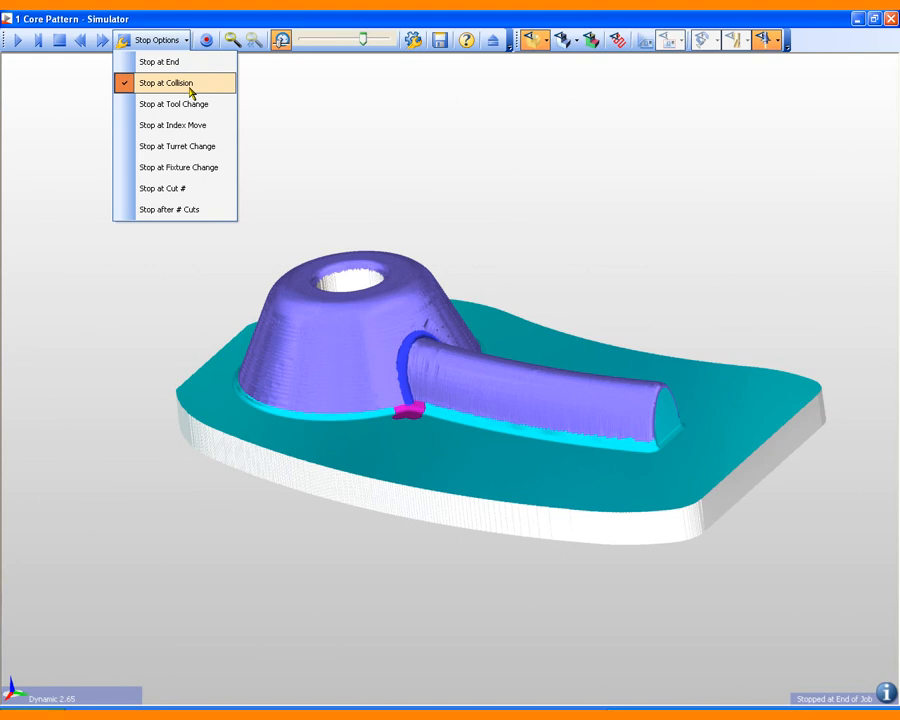
left_click(493, 44)
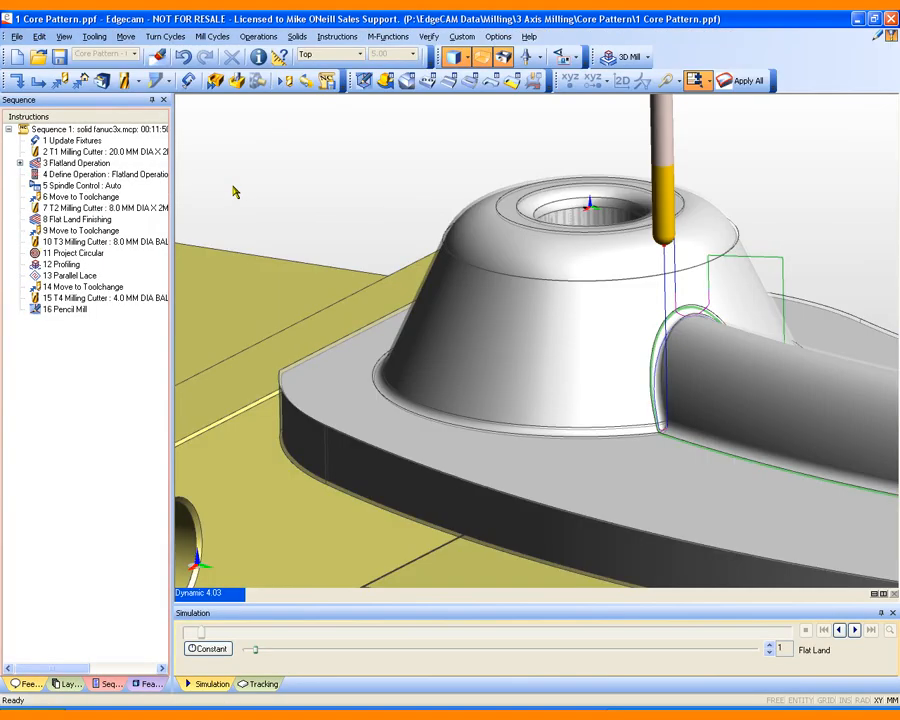
- Open the full machine simulation of the sequence in the Simulator and hide the machine and the fixtures
left_click(236, 80)
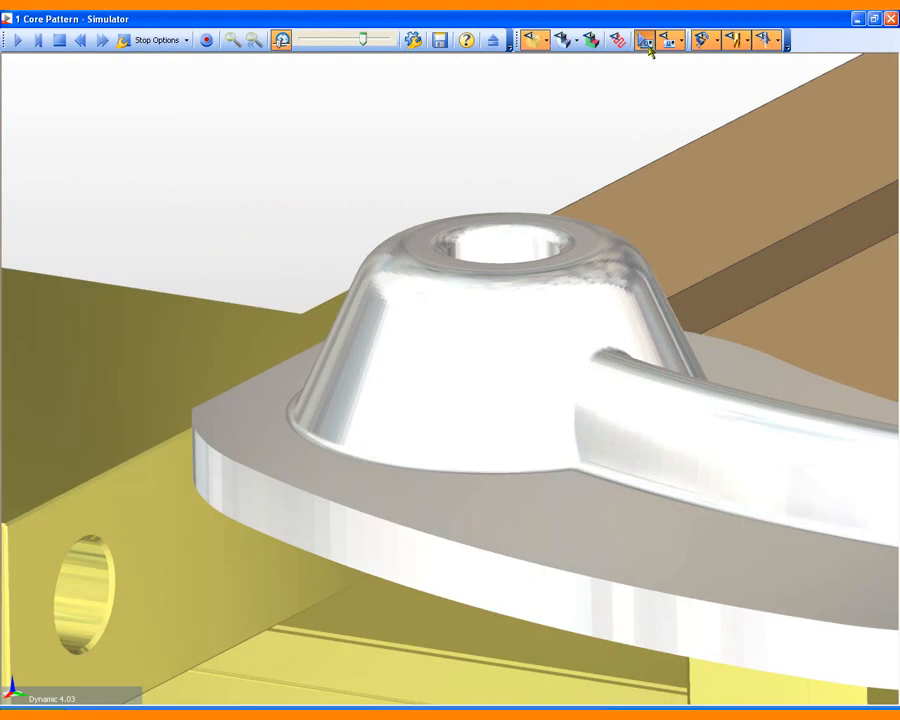
left_click(646, 42)
middle_click_drag(299, 202, 213, 214)
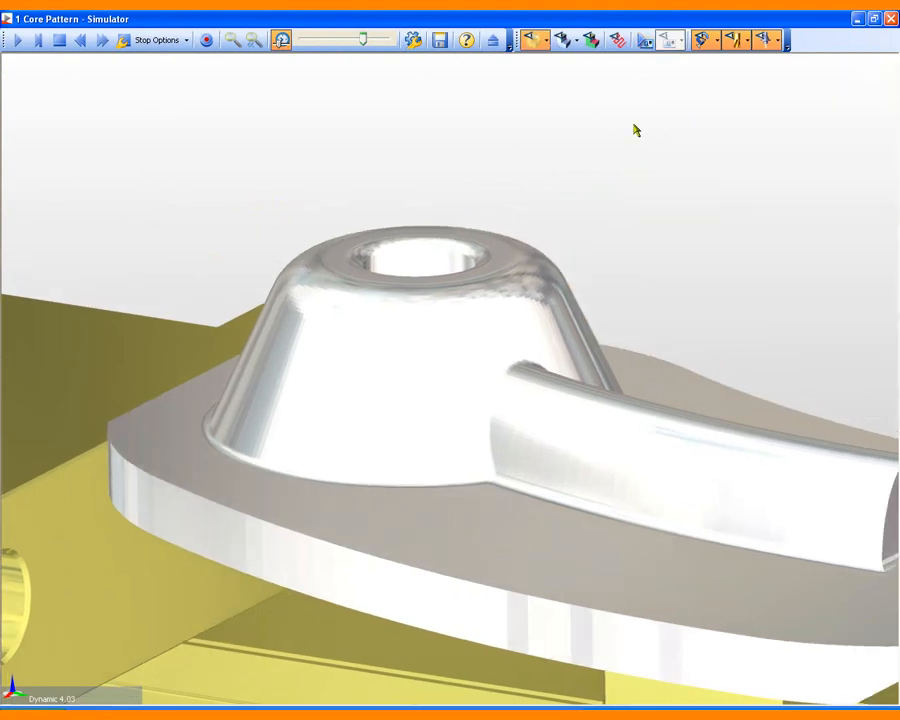
left_click(704, 42)
scroll(252, 213, "down", 2)
mouse_move(245, 211)
middle_mouse_down()
mouse_move(185, 203)
mouse_move(241, 192)
middle_mouse_up()
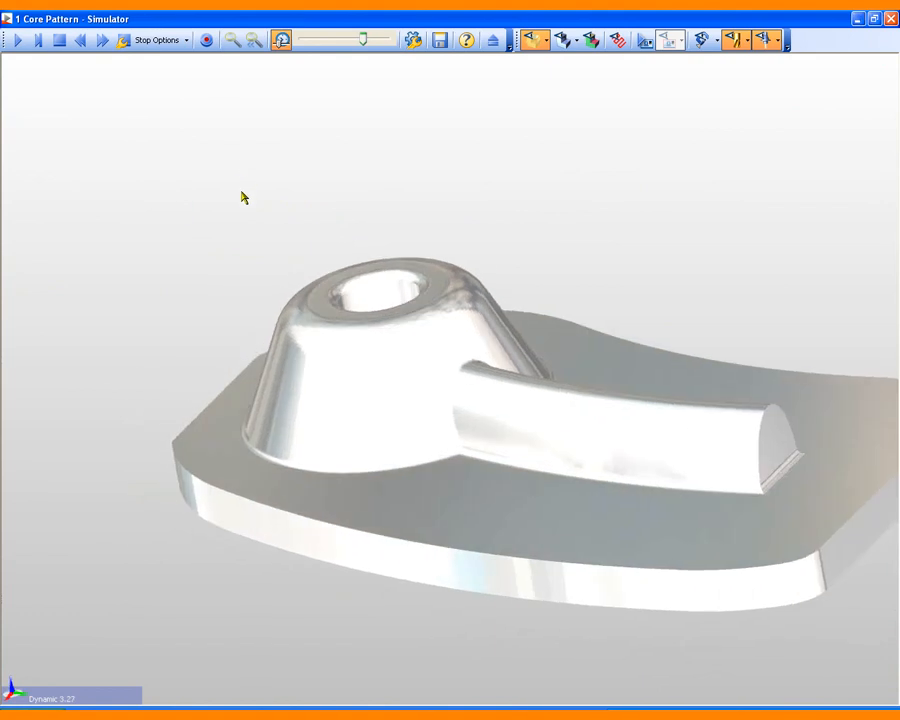
- Set the simulation to Stop at Tool Change and fast-forward it to the stop
left_click(186, 41)
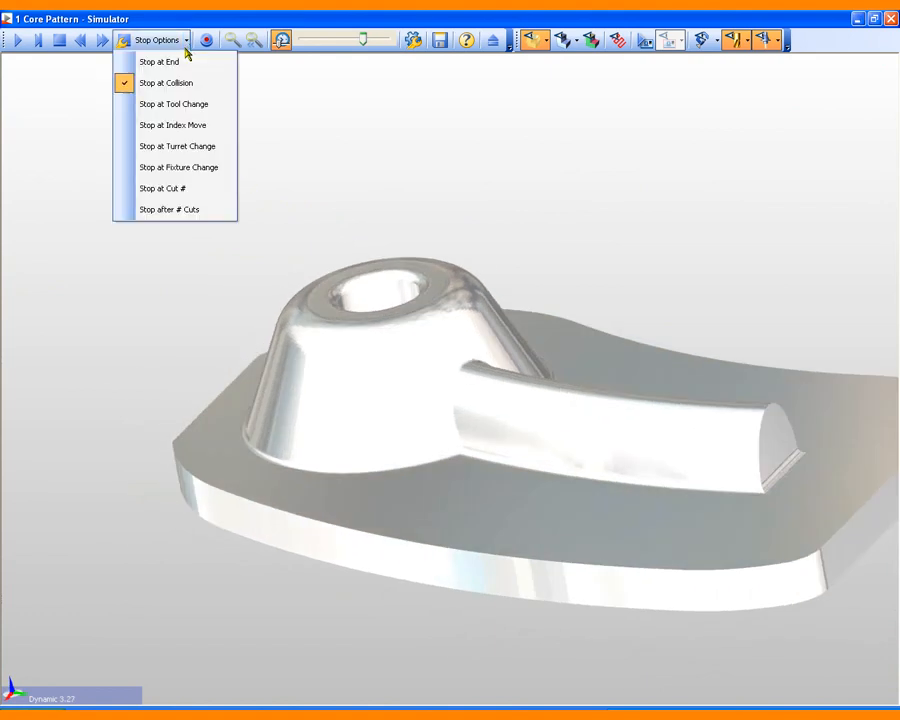
left_click(168, 105)
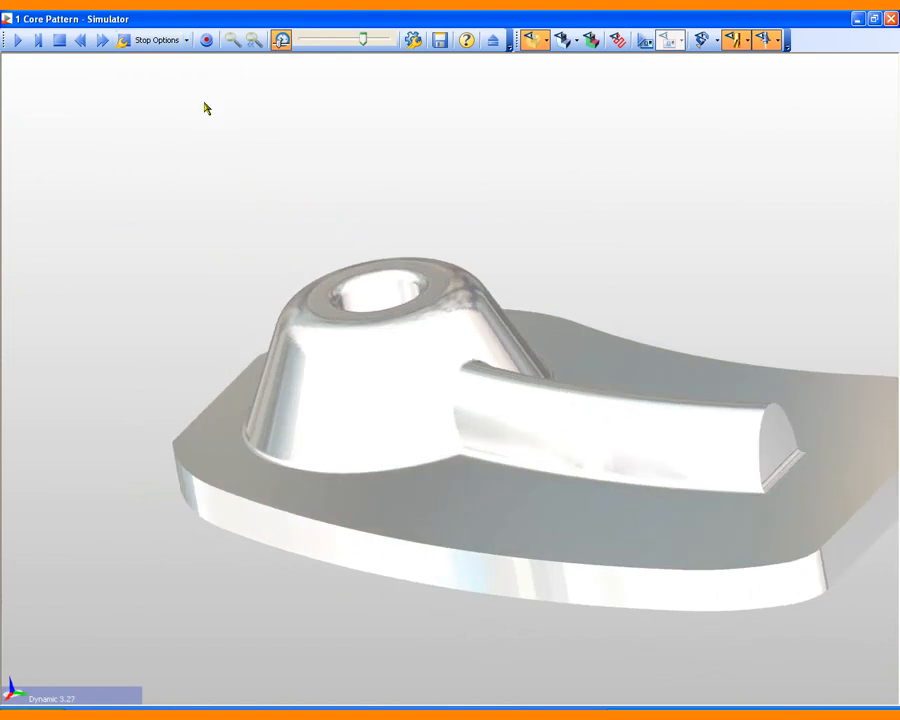
left_click(104, 42)
middle_click_drag(287, 189, 93, 83)
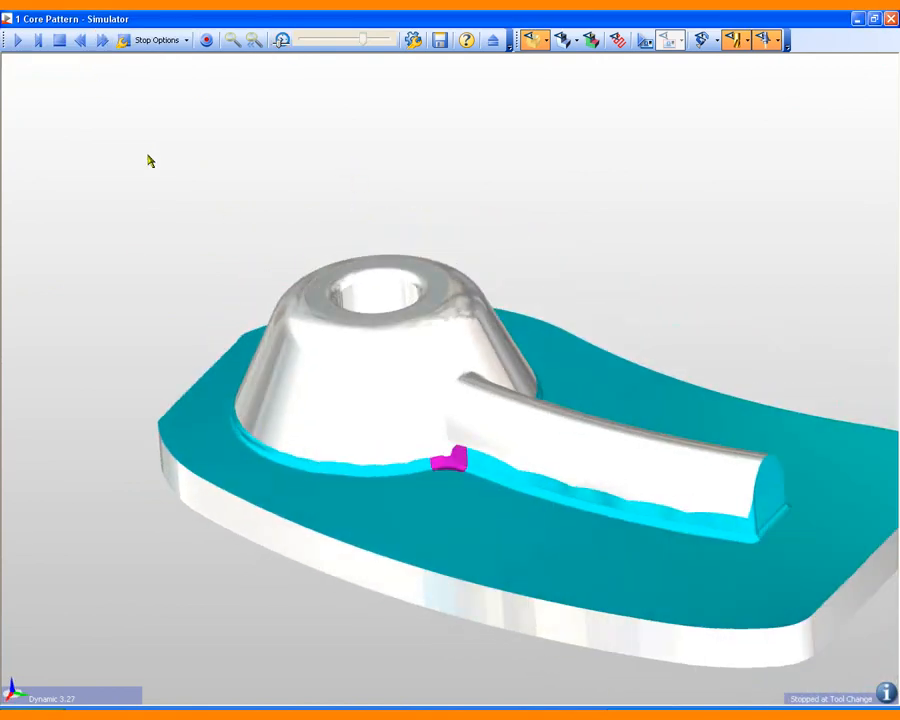
- Resume the simulation and examine the ball nose cutter's finishing passes on the boss and at the arm's end
left_click(15, 41)
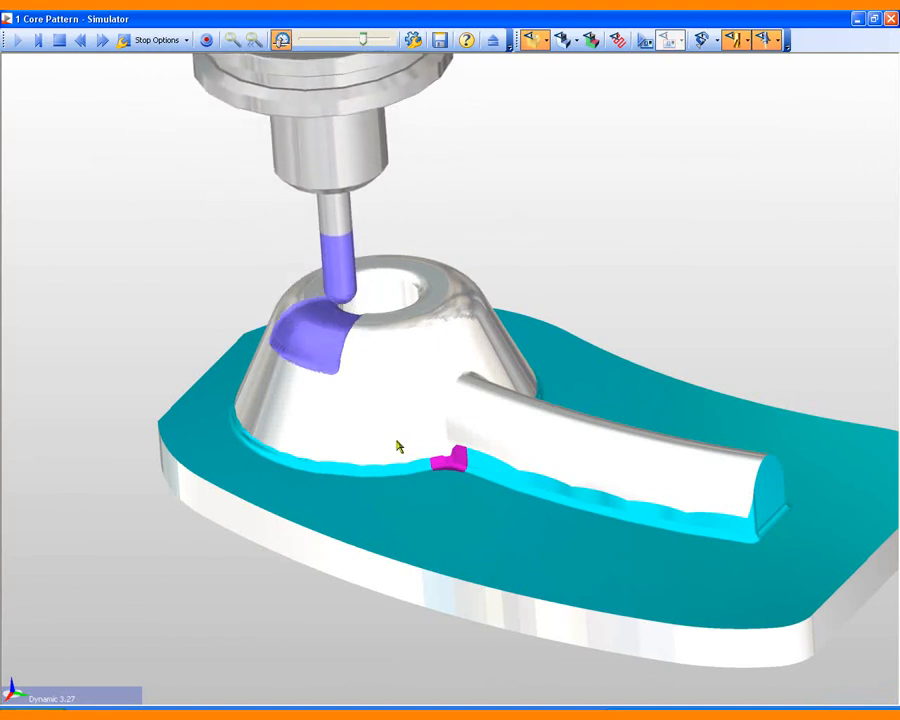
scroll(438, 442, "up", 5)
scroll(581, 458, "down", 3)
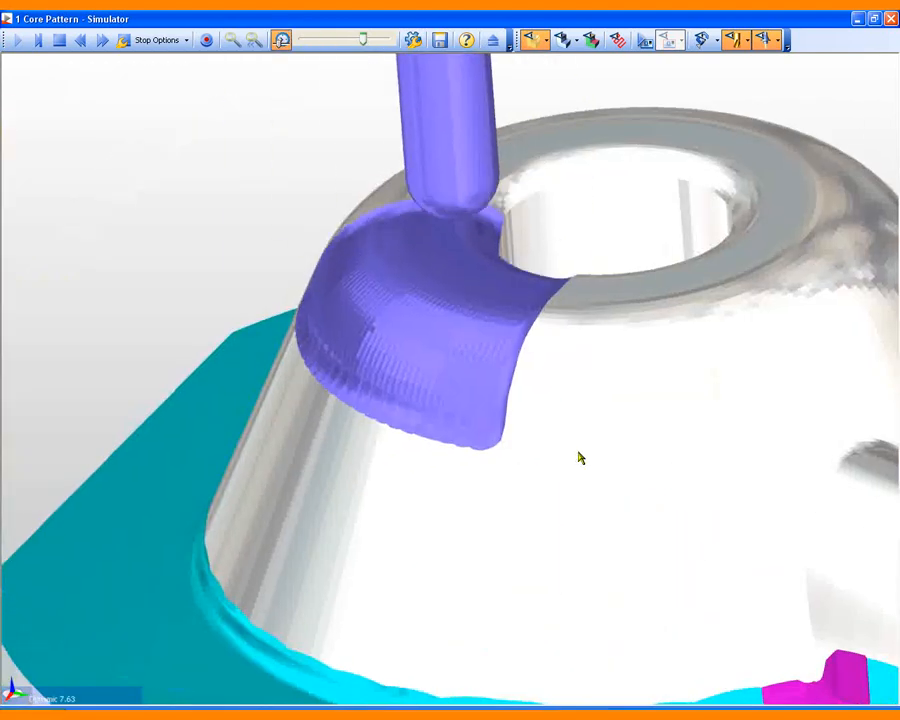
scroll(450, 446, "down", 3)
scroll(450, 448, "down", 3)
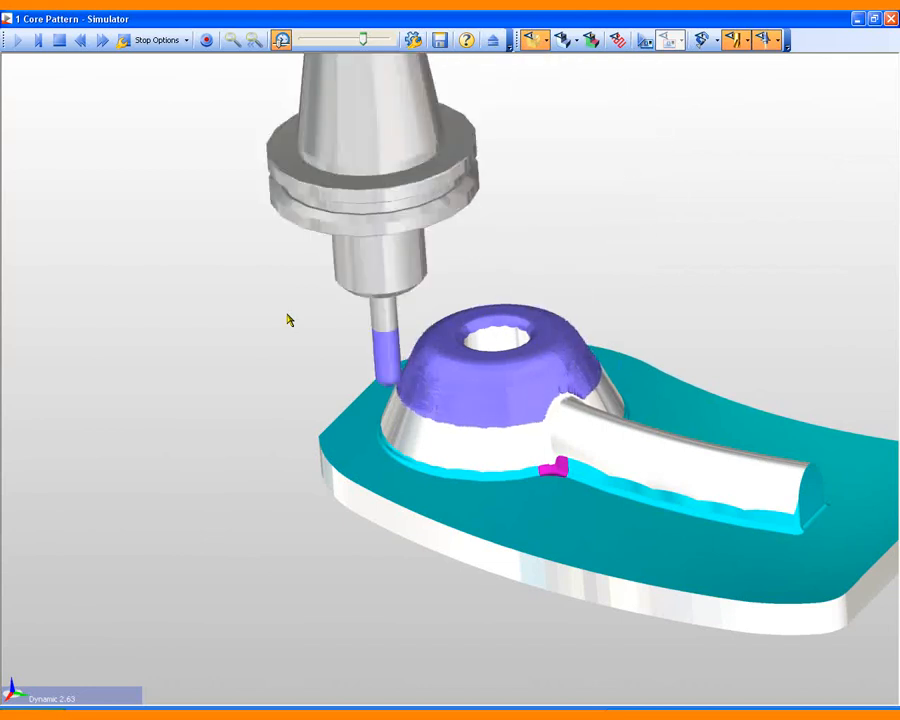
middle_click_drag(388, 416, 569, 403)
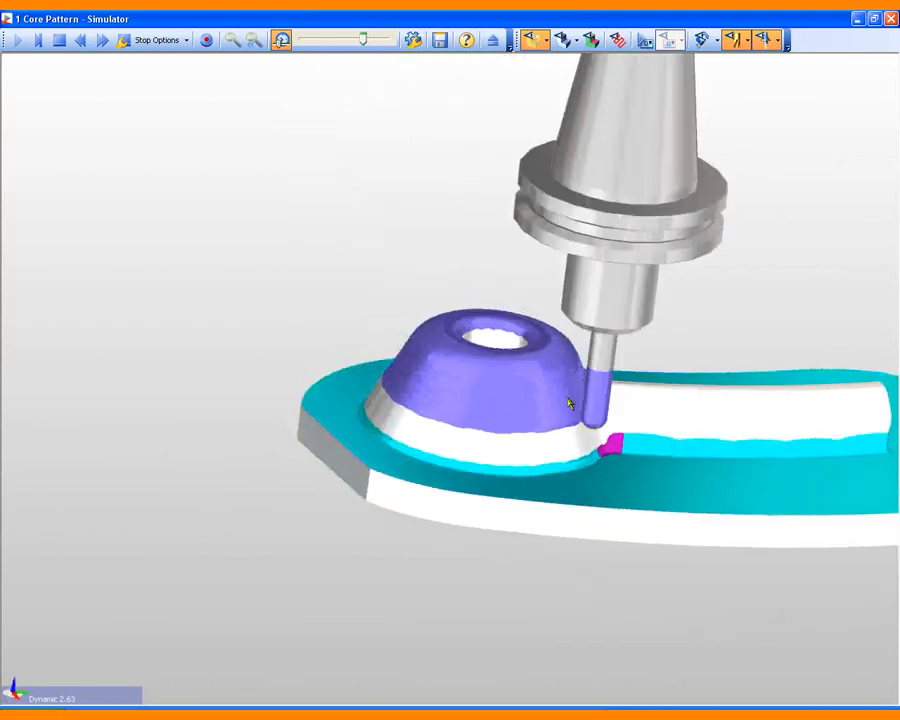
middle_click_drag(572, 456, 484, 450)
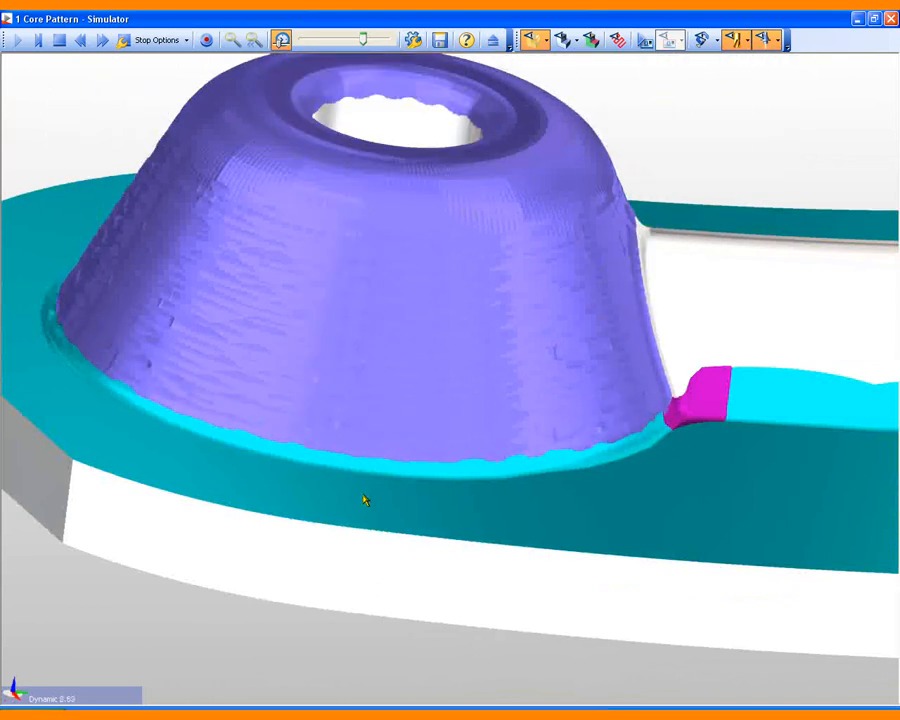
scroll(267, 438, "down", 5)
middle_click_drag(531, 398, 271, 454)
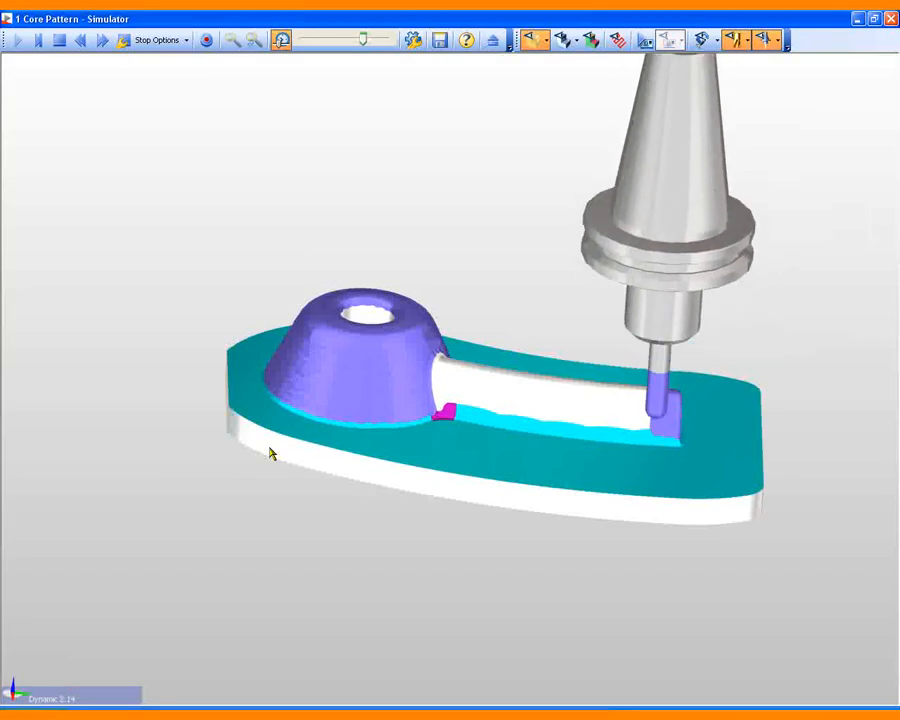